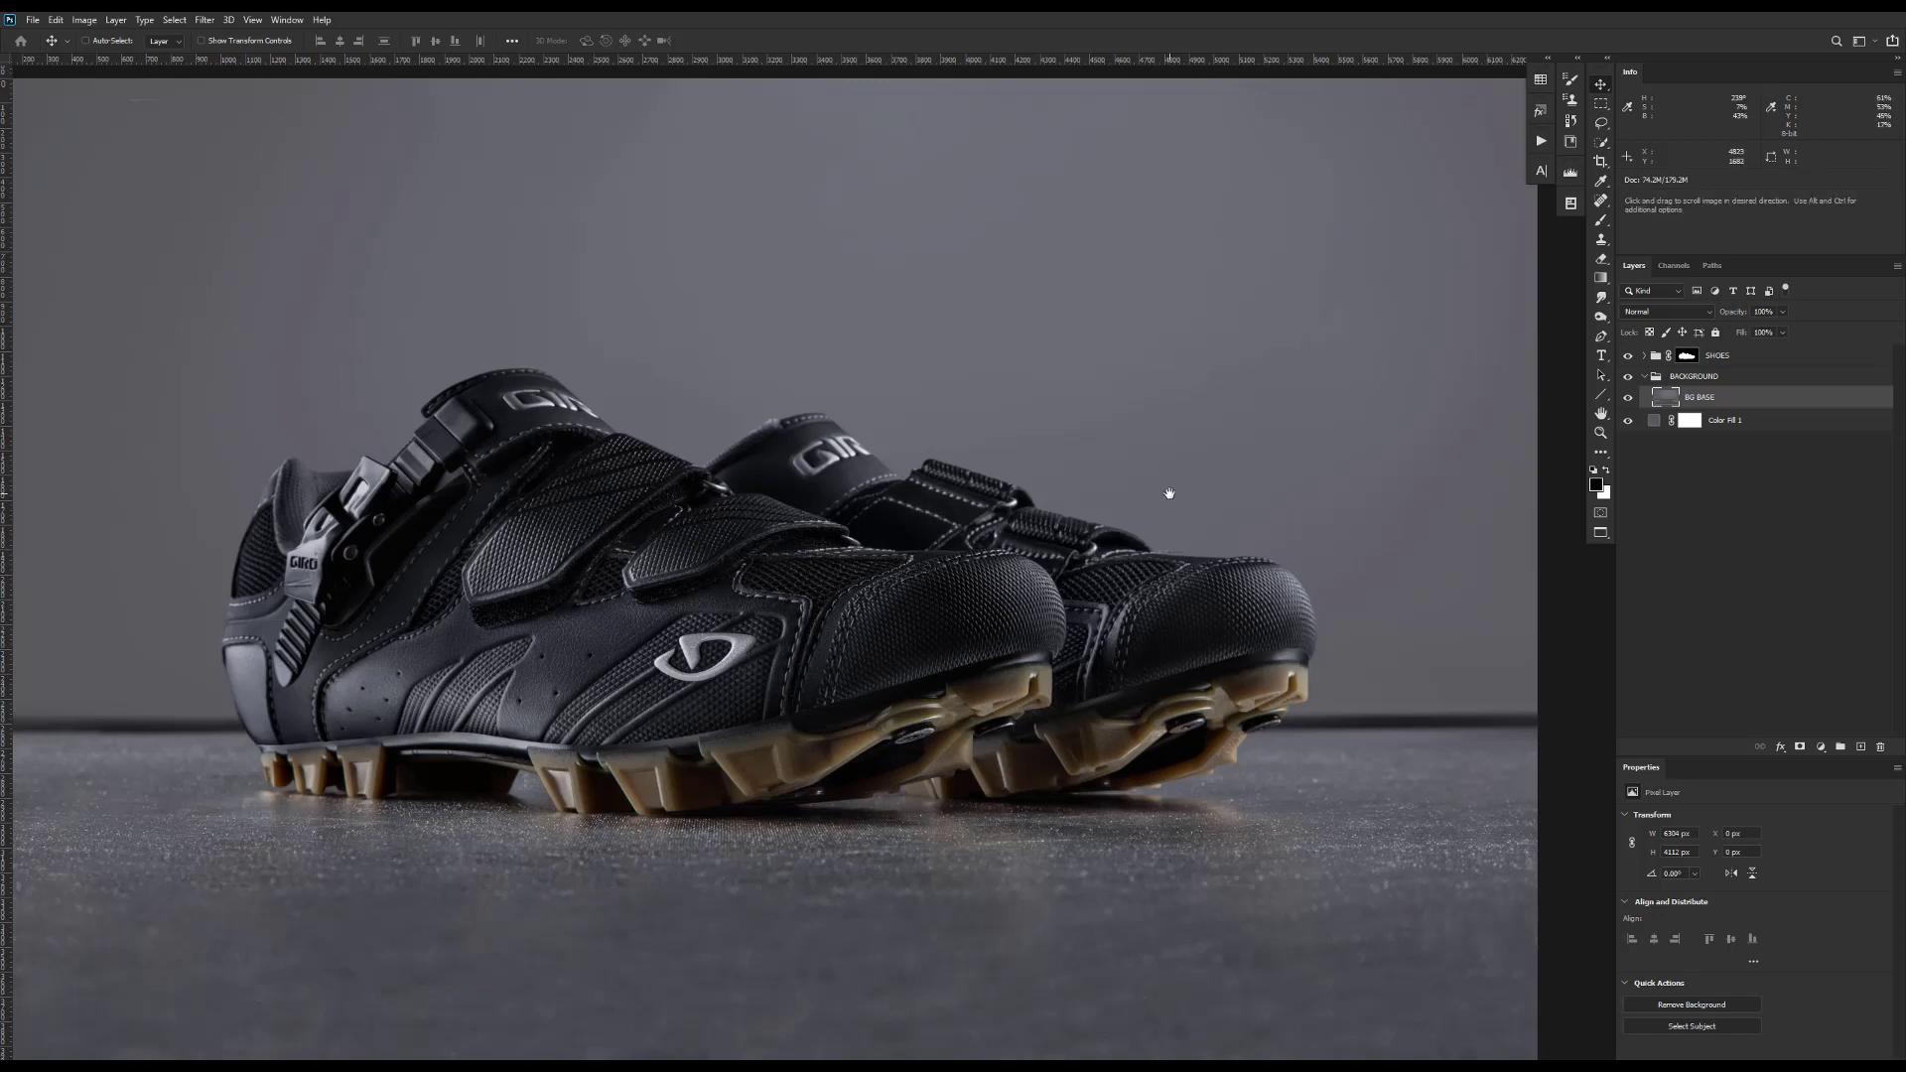
# - Create a layer group named VIGNETTE above the BG BASE layer inside the BACKGROUND group
pyautogui.moveTo(1304, 481); pyautogui.dragTo(1323, 405)
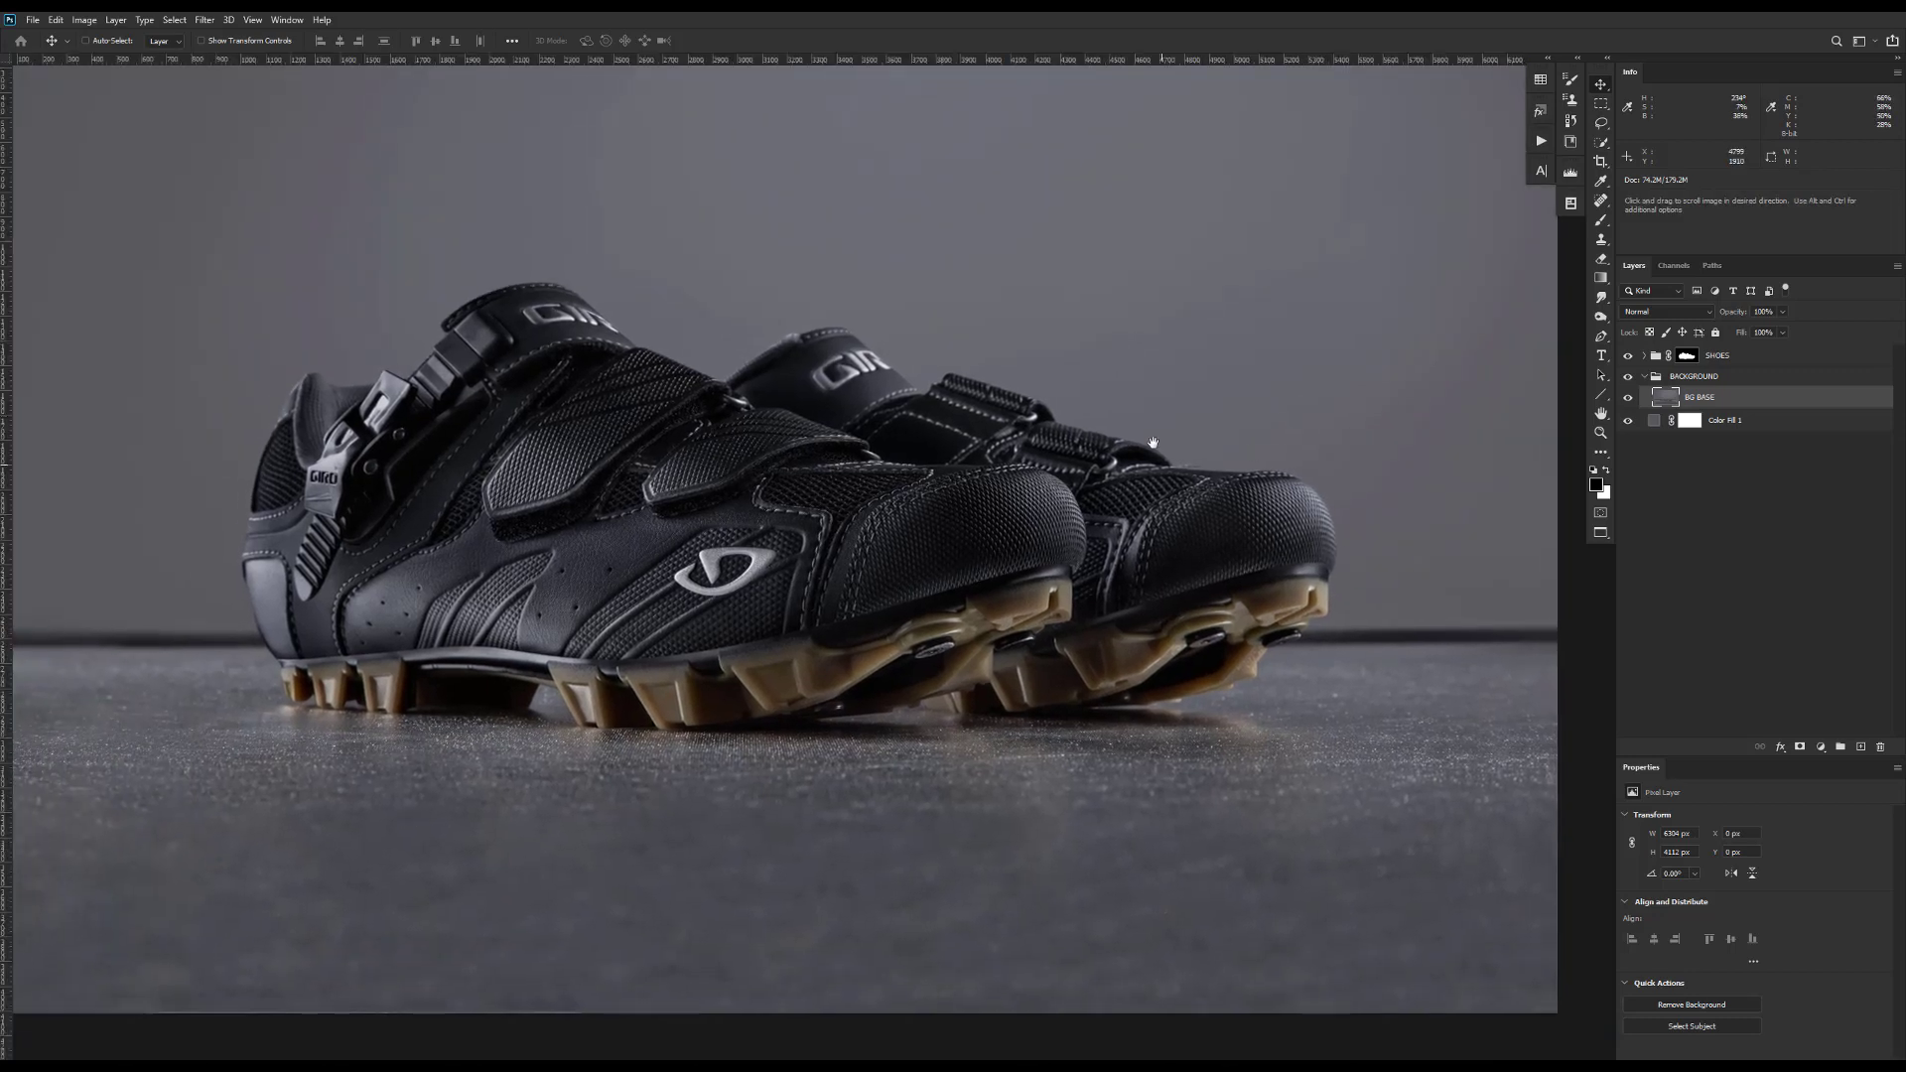
pyautogui.moveTo(1151, 422); pyautogui.dragTo(1252, 447)
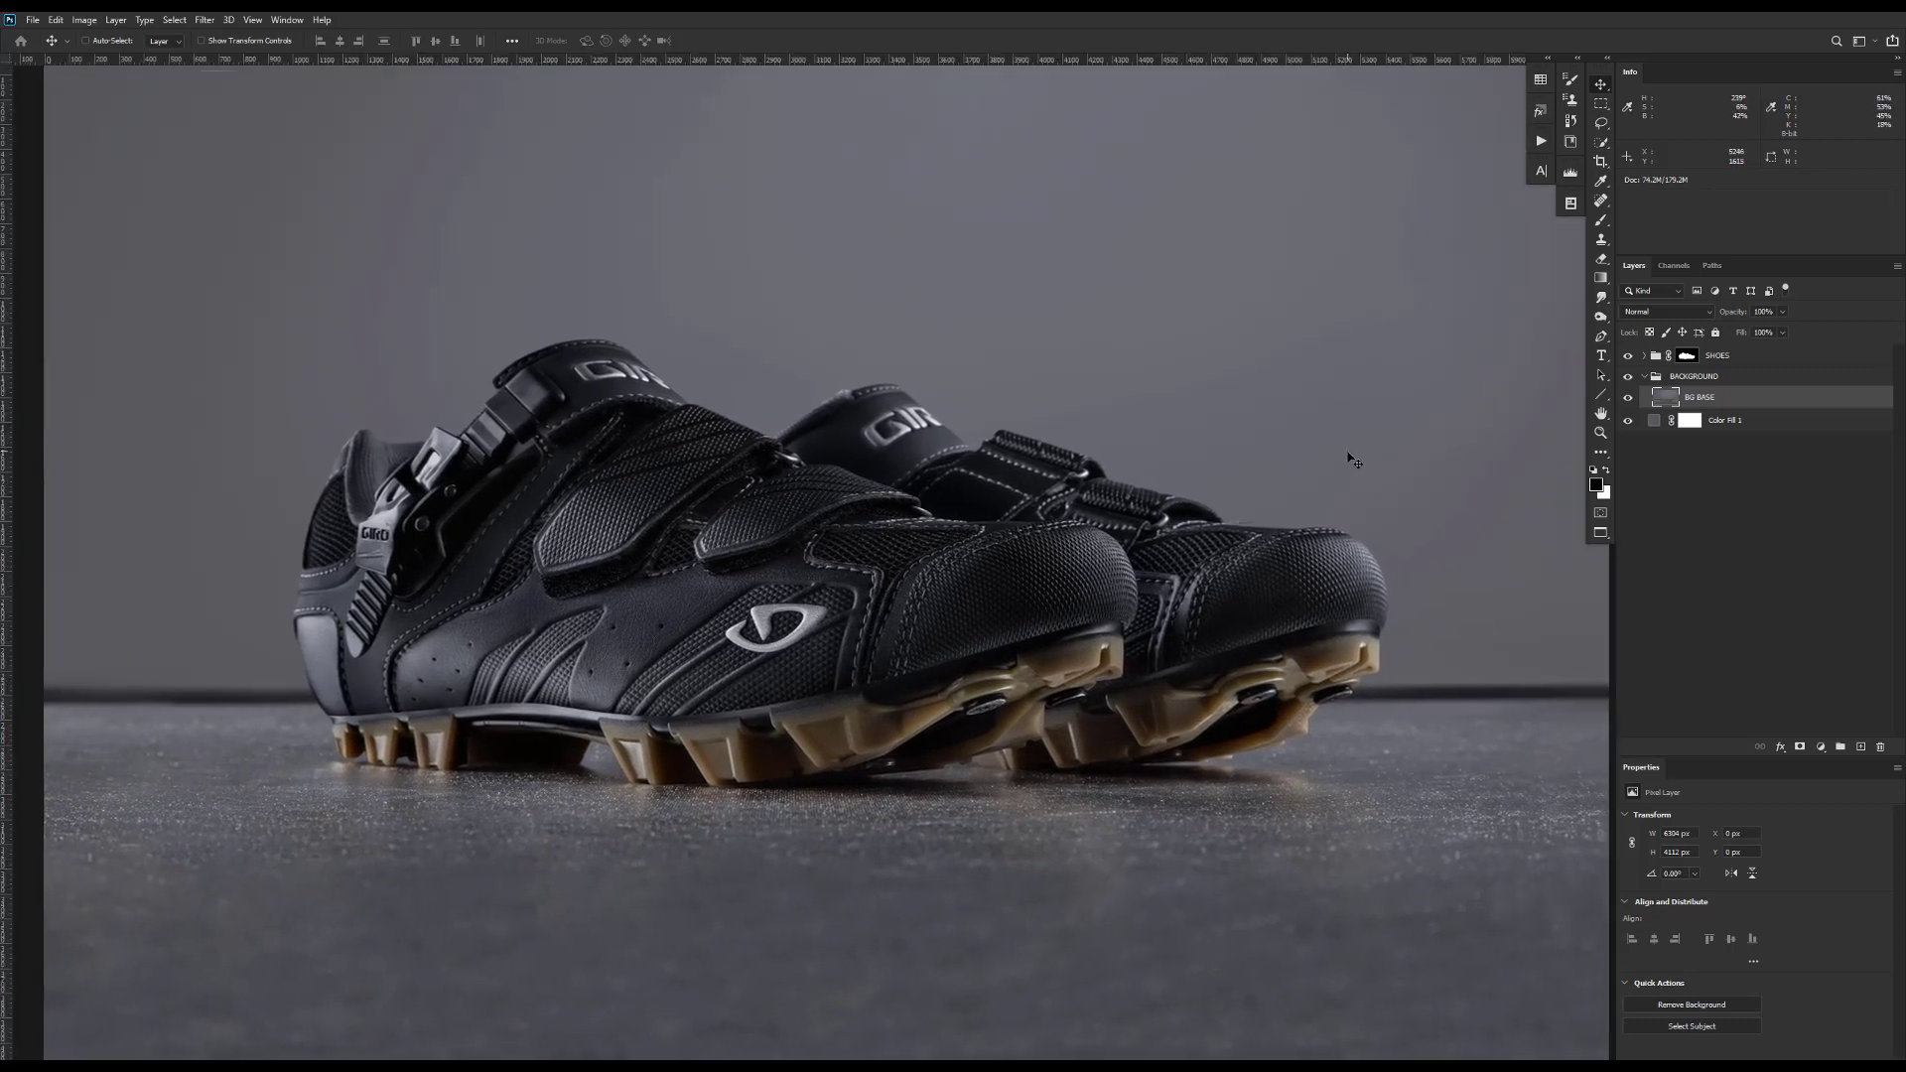
pyautogui.hotkey('ctrl', '0')
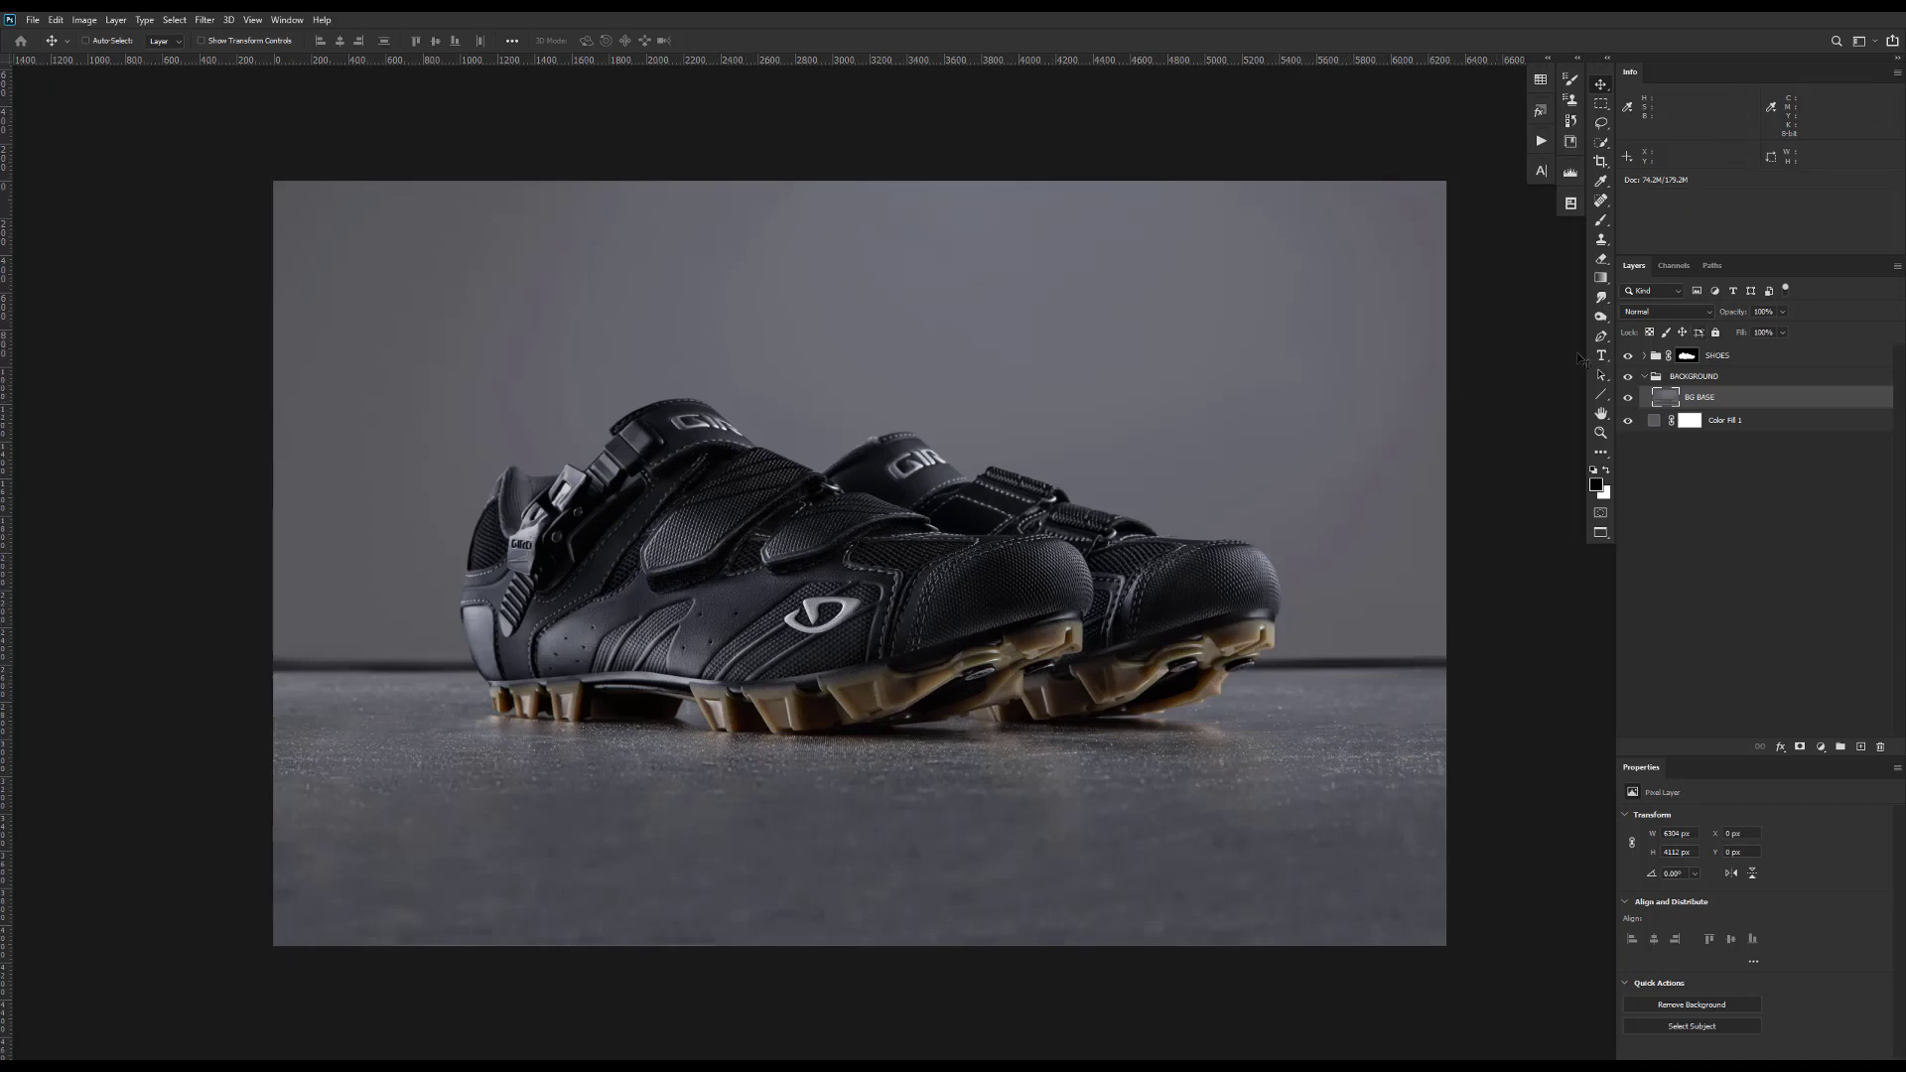
pyautogui.click(1842, 746)
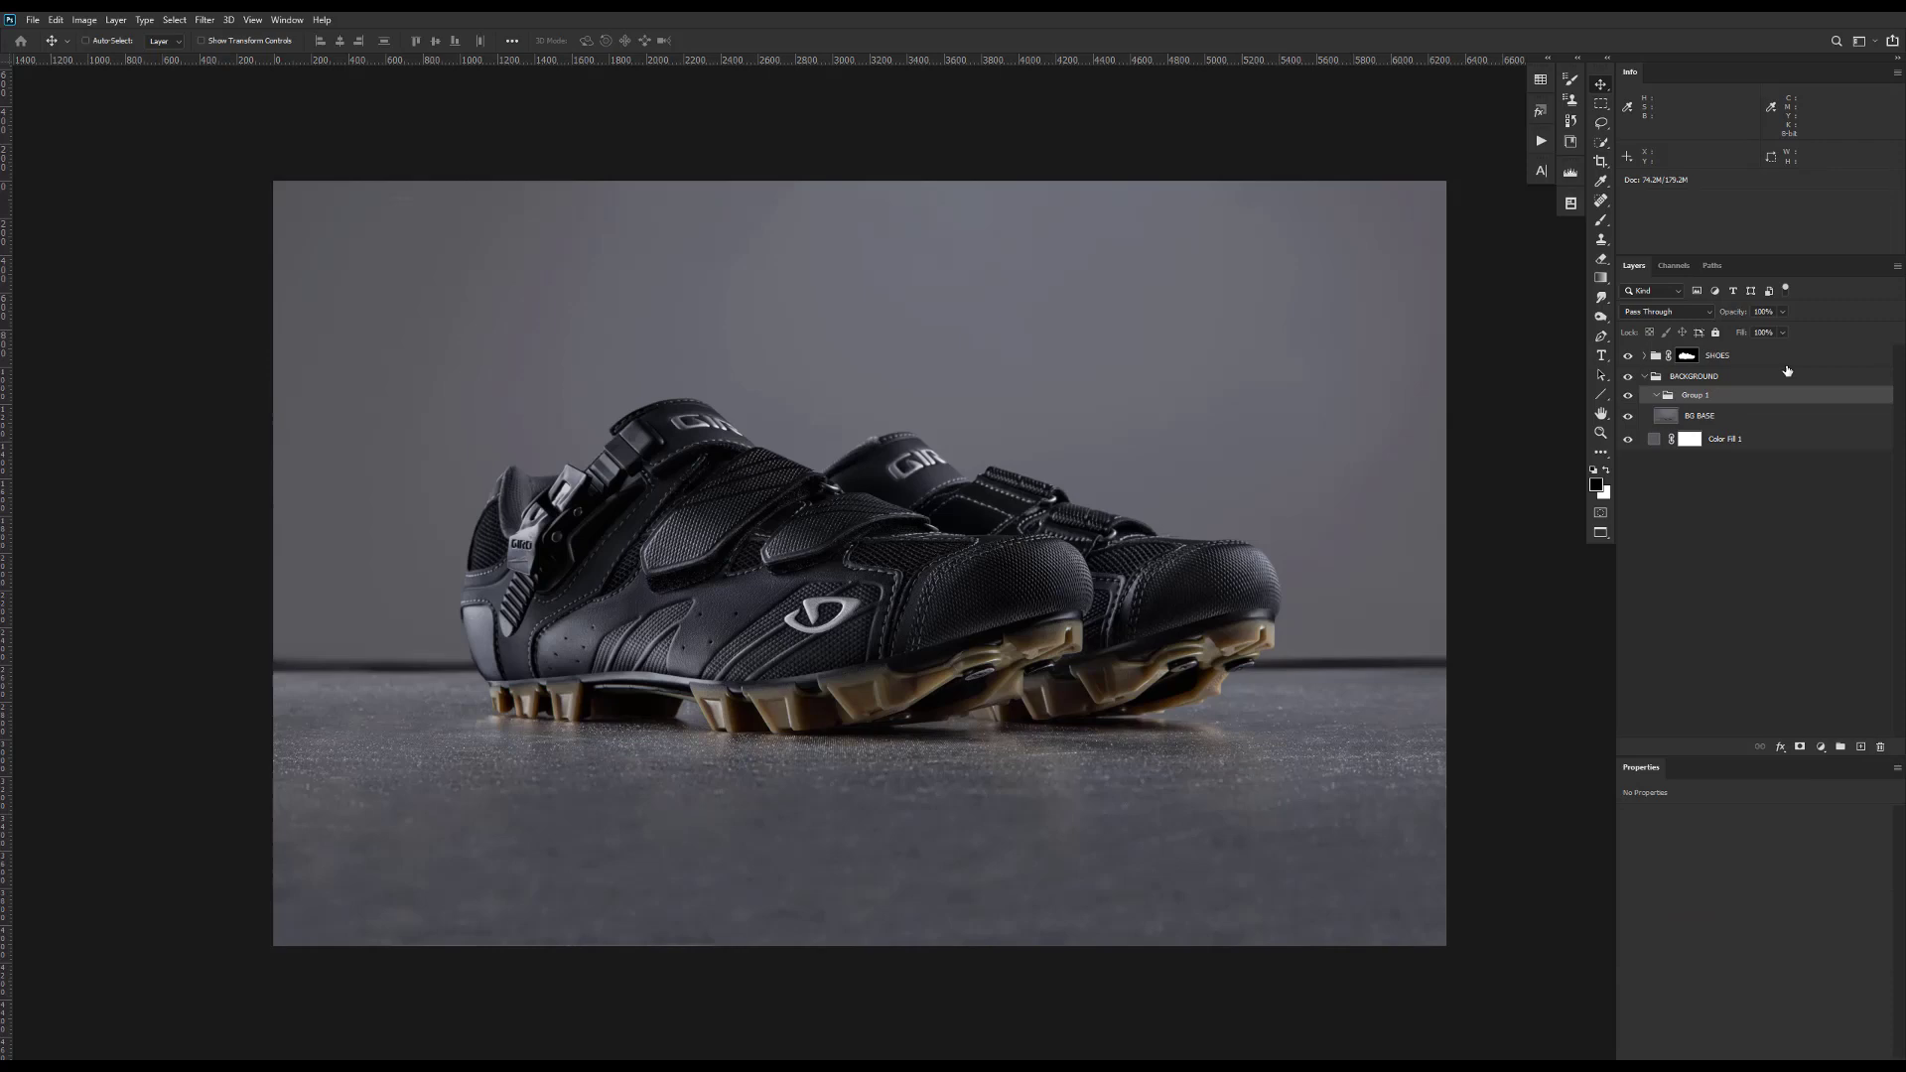
pyautogui.doubleClick(1696, 395)
pyautogui.write('VIGNETTE')
pyautogui.press('Return')
# - Add a Curves adjustment layer inside the VIGNETTE group and bend its RGB curve to darken the background
pyautogui.click(1820, 748)
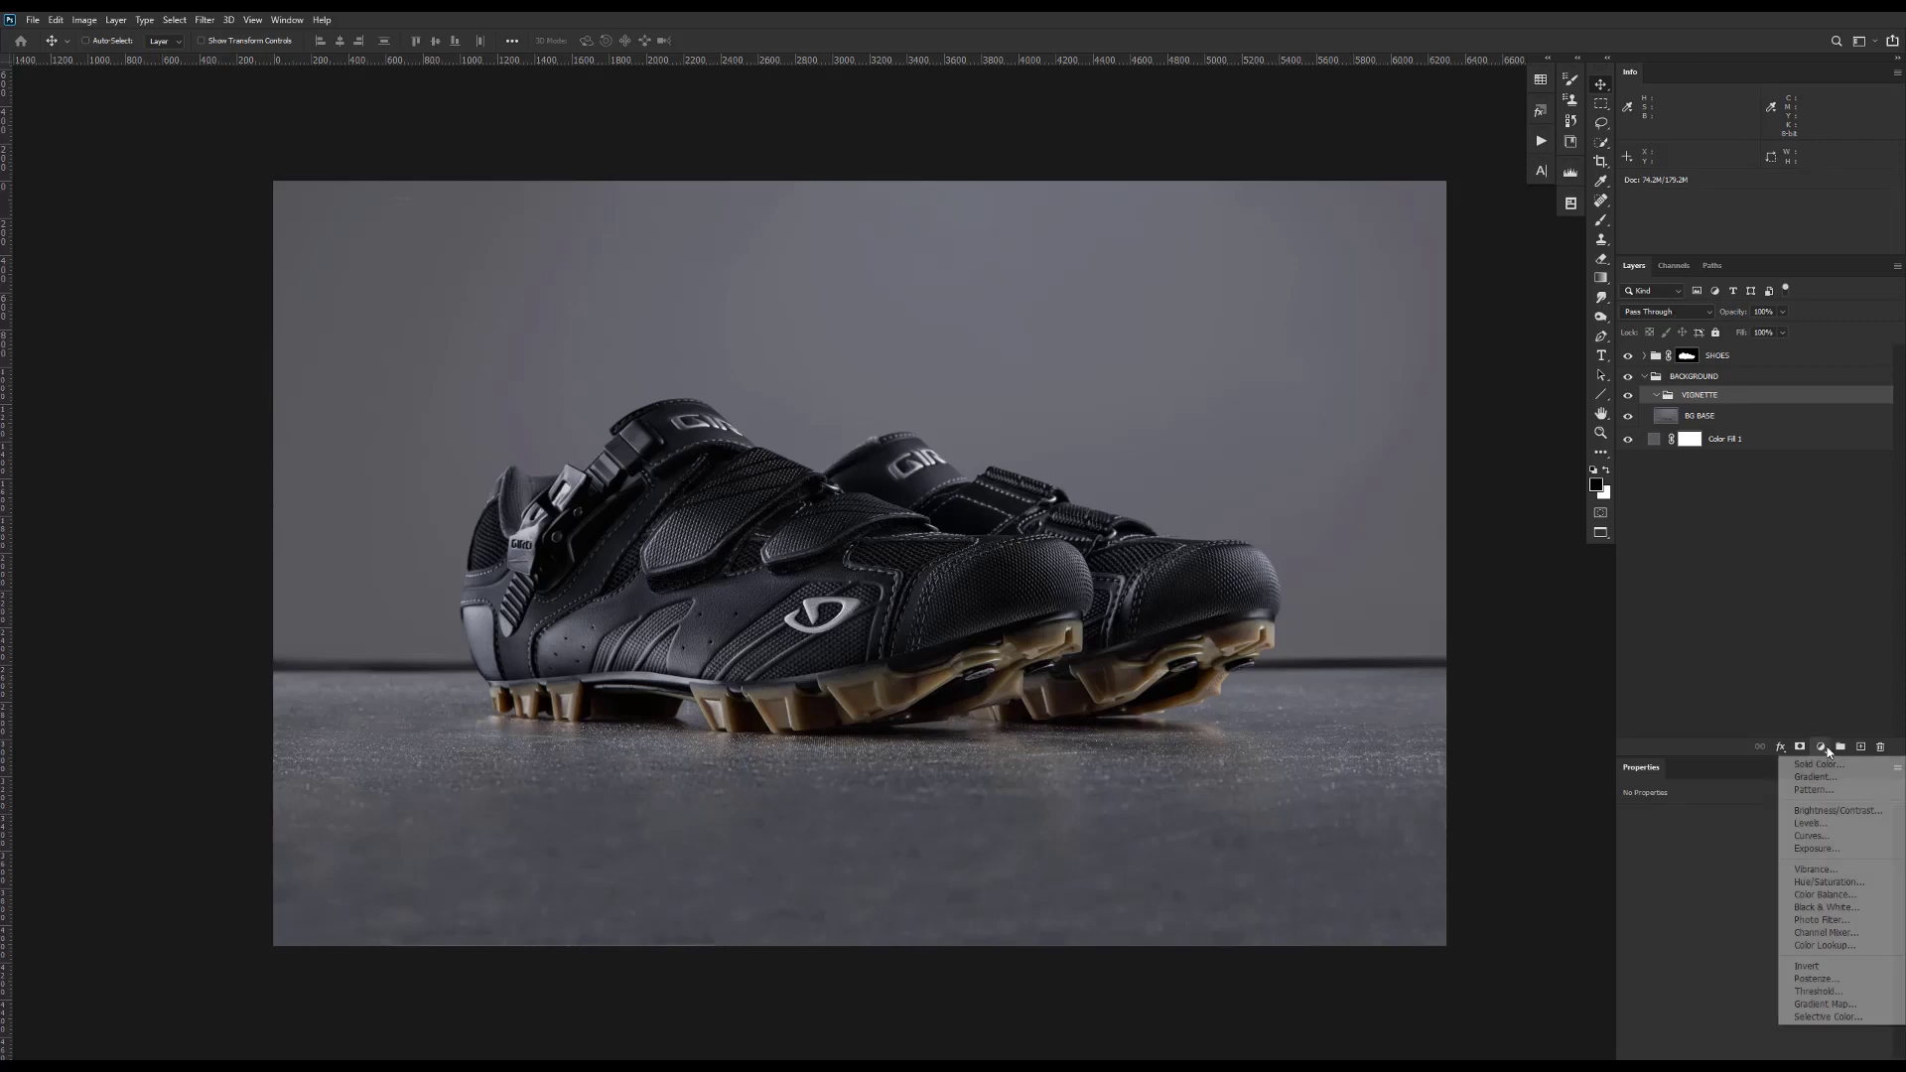
pyautogui.click(1826, 845)
pyautogui.moveTo(1771, 948)
pyautogui.mouseDown()
pyautogui.moveTo(1787, 950)
pyautogui.moveTo(1749, 931)
pyautogui.mouseUp()
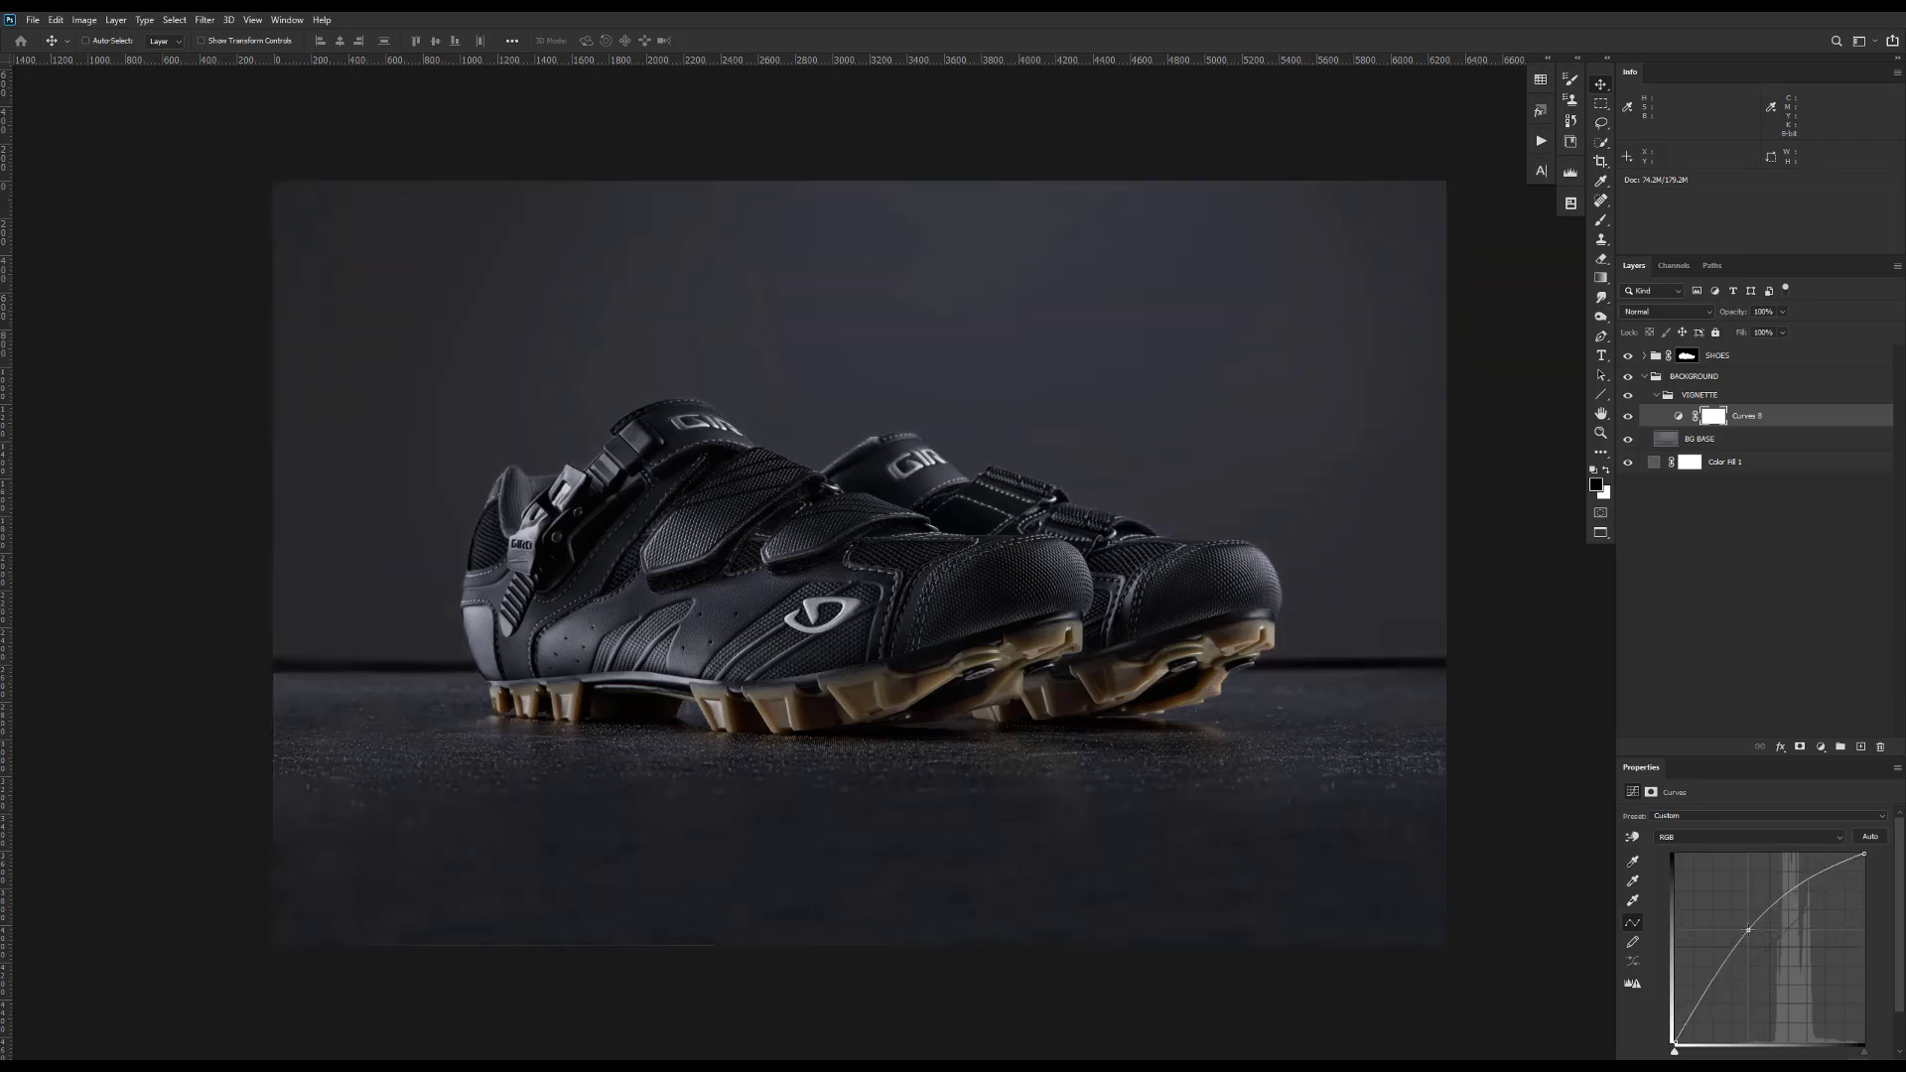
# - Add a second Curves layer in the VIGNETTE group and bend its RGB curve to darken the backdrop and floor further
pyautogui.press('b')
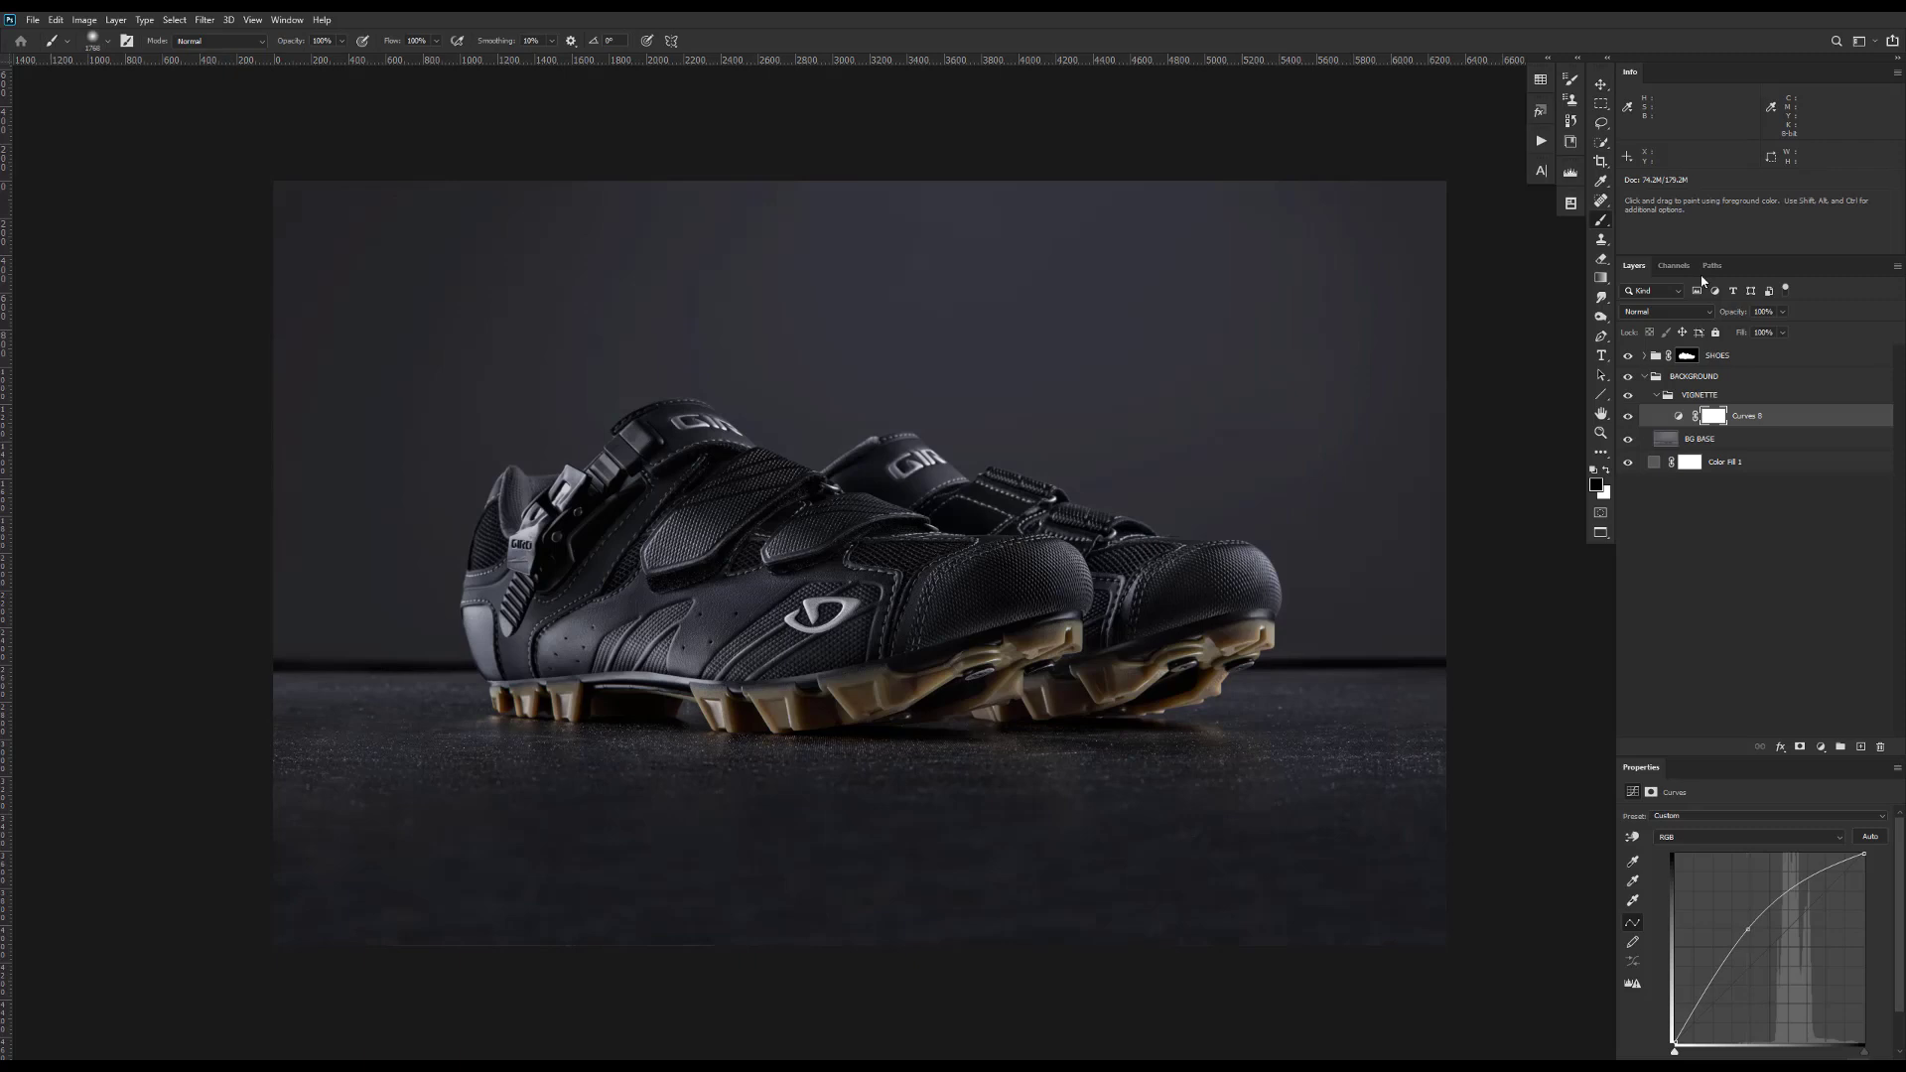
pyautogui.click(1827, 816)
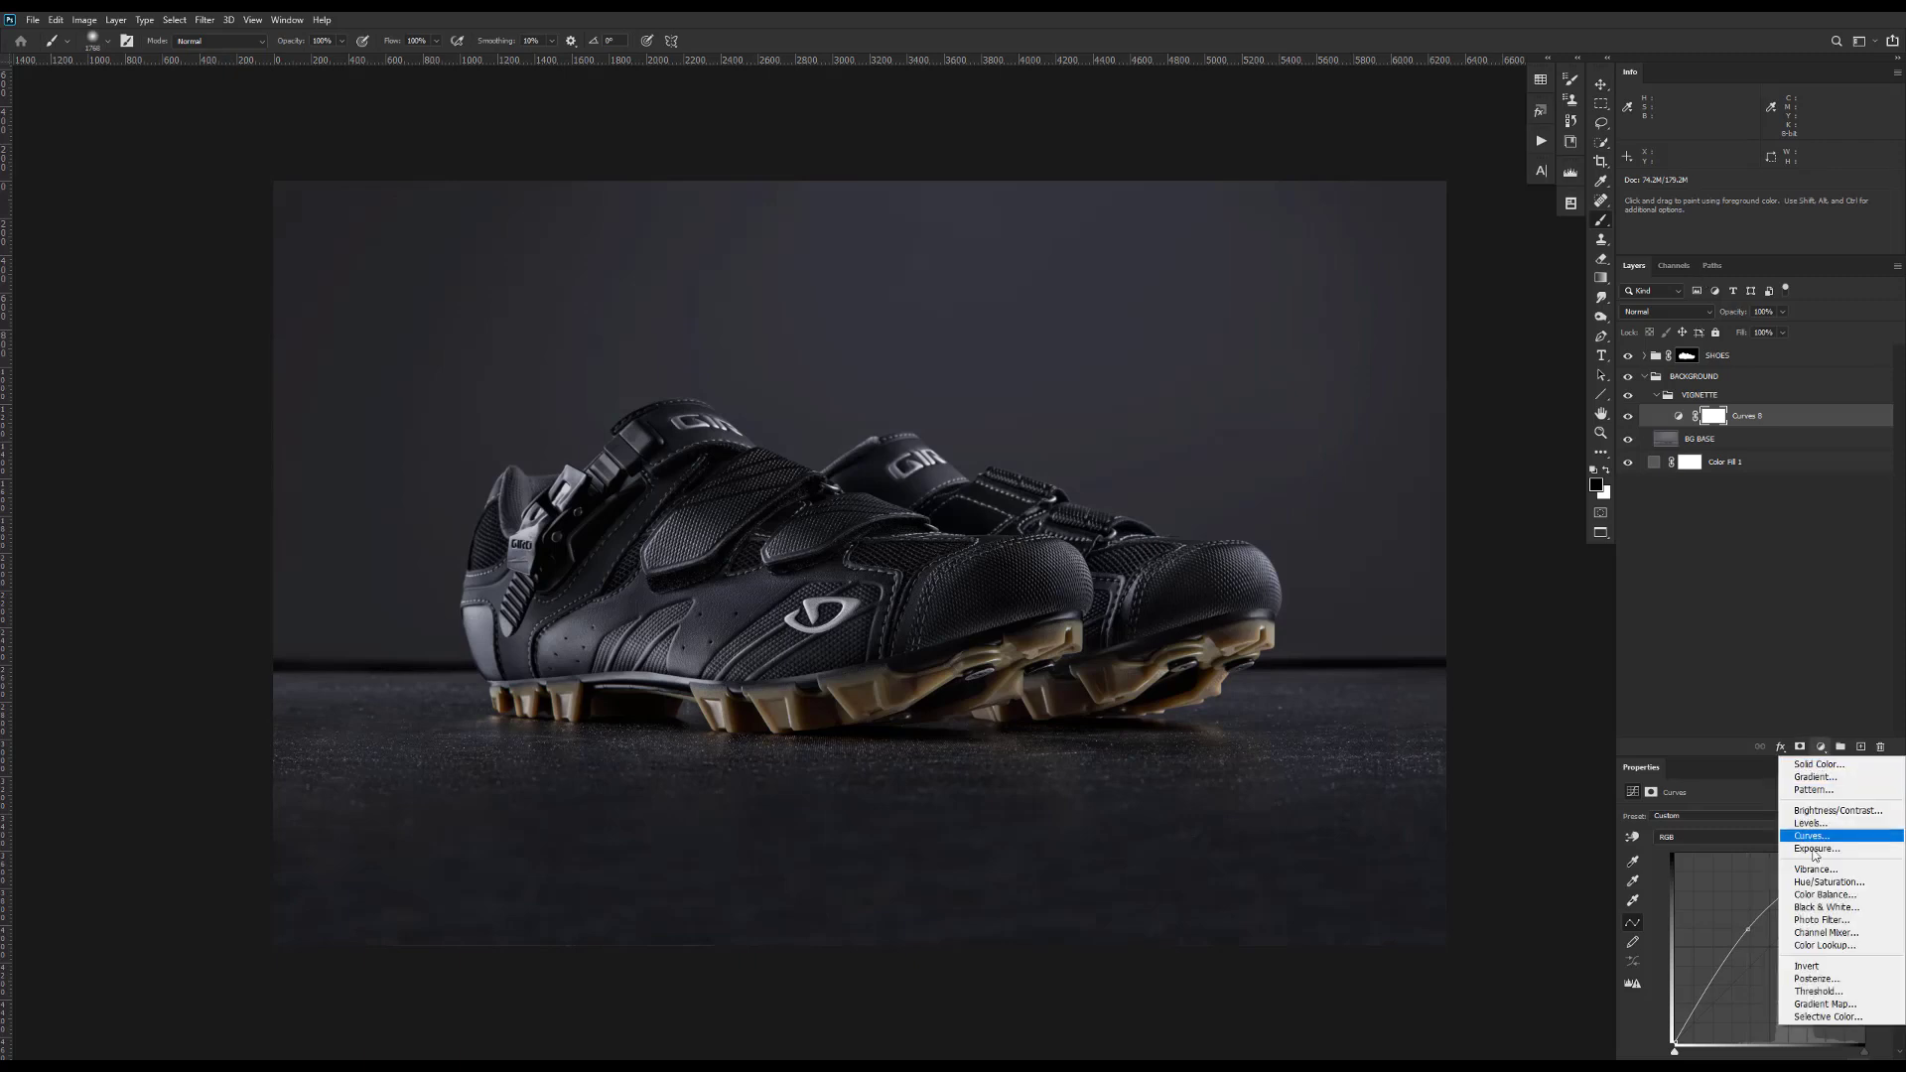
pyautogui.click(1845, 841)
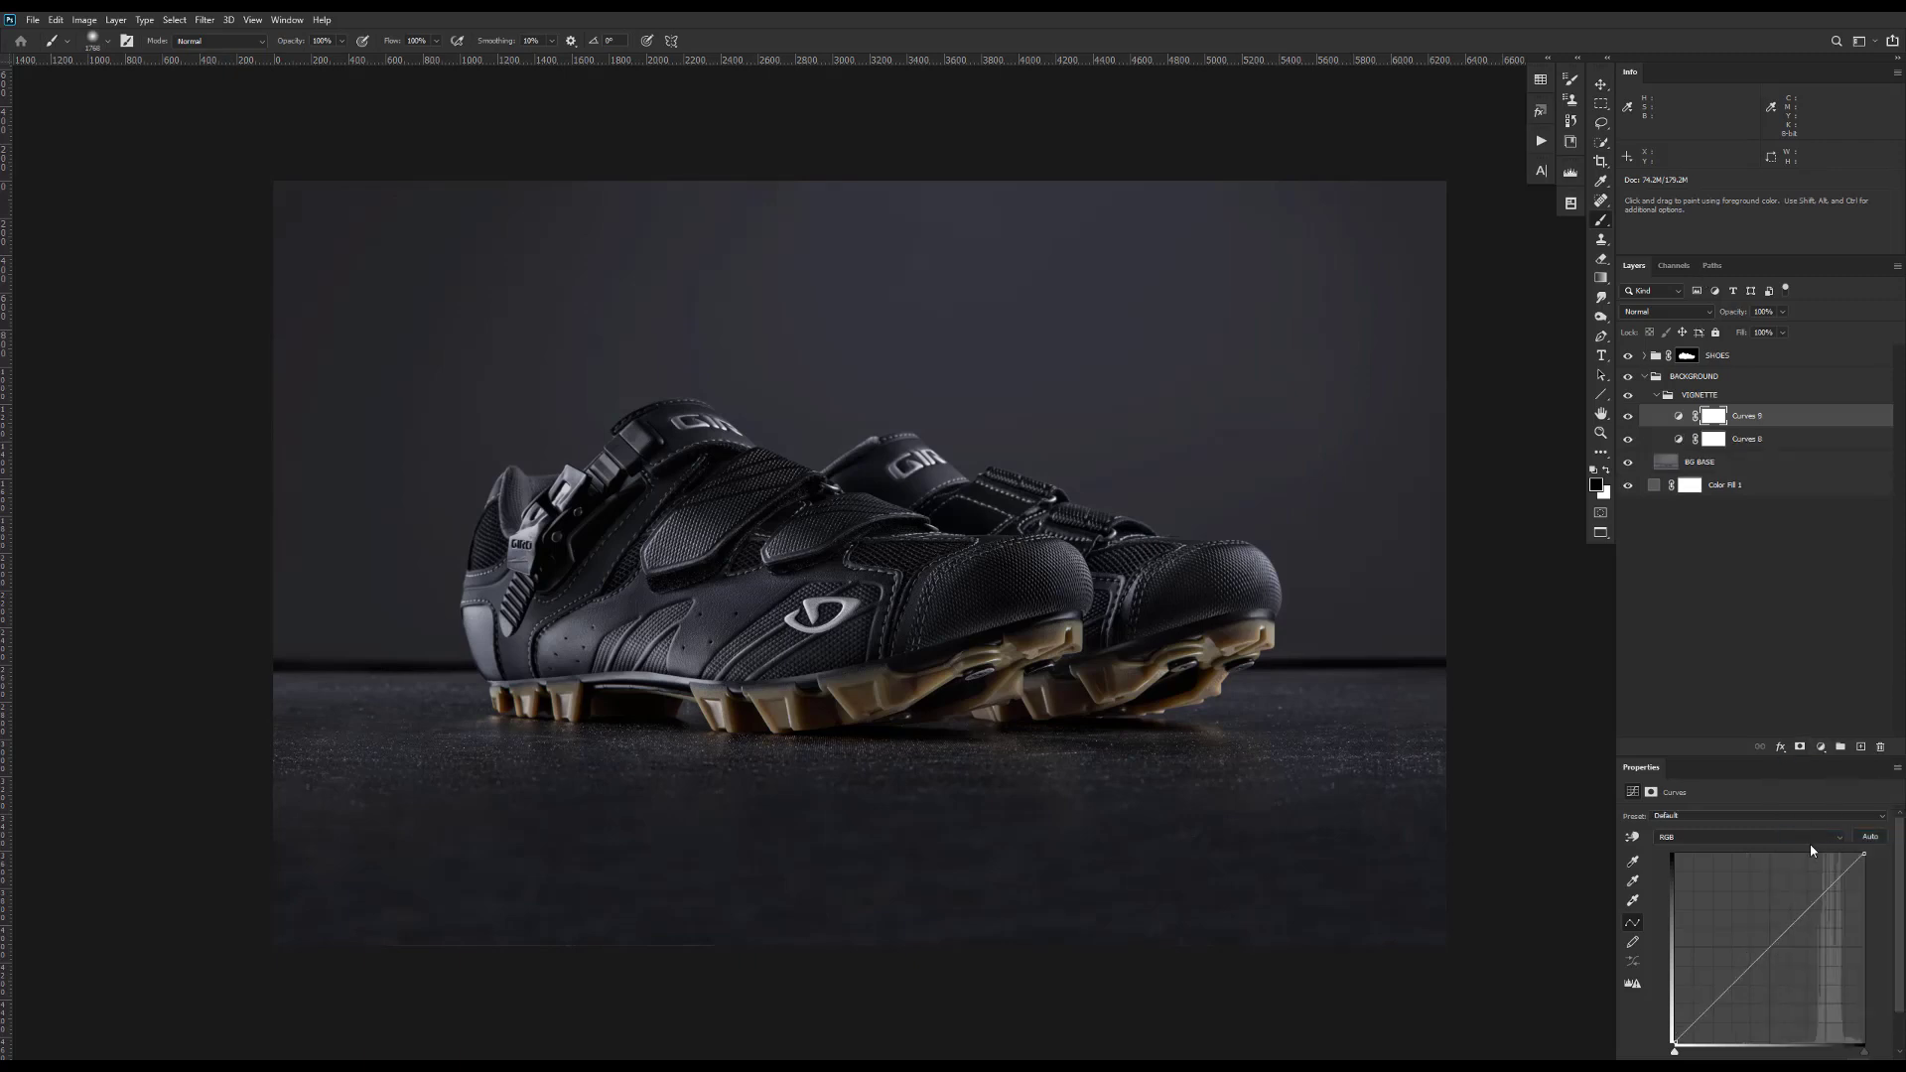
pyautogui.moveTo(1754, 963); pyautogui.dragTo(1754, 937)
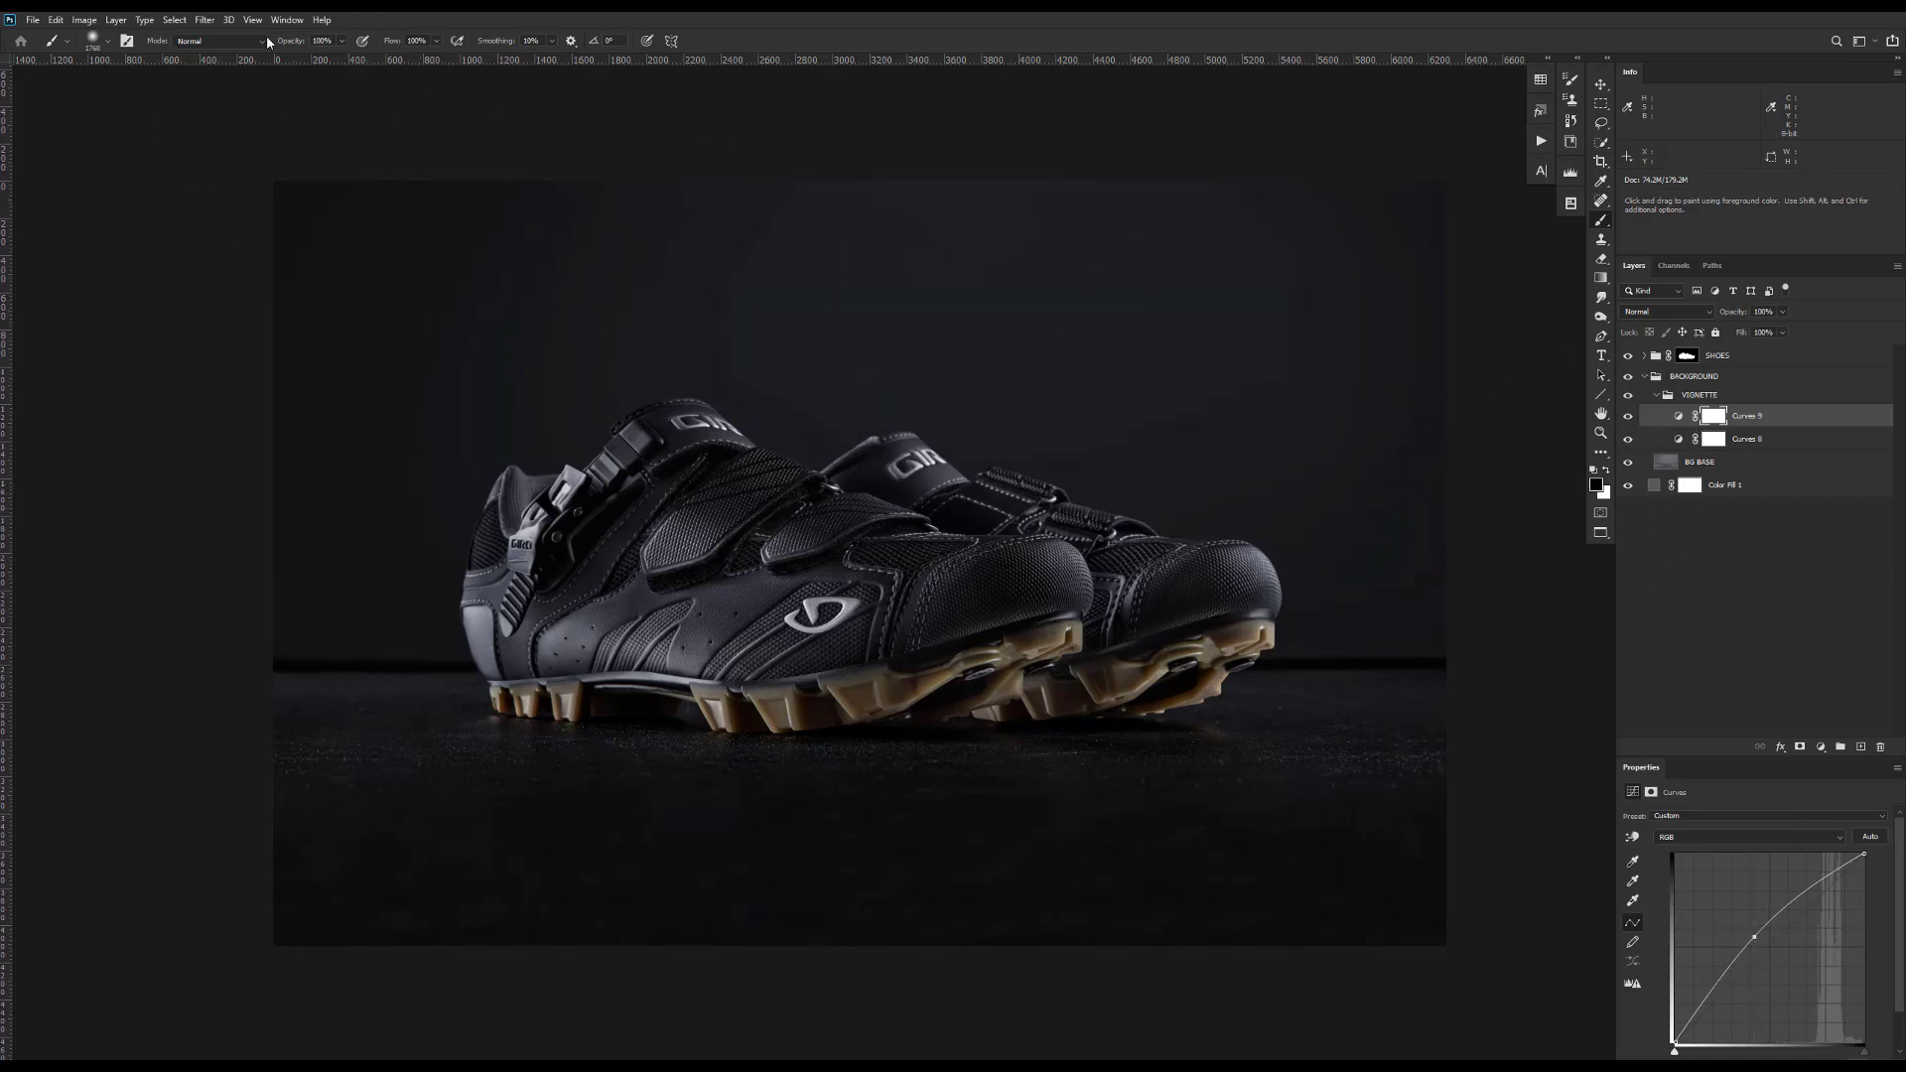
# - Paint black at 38% brush opacity on the upper Curves layer's mask to lift the darkening behind and above the shoes
pyautogui.press('3')
pyautogui.press('2')
pyautogui.press('3')
pyautogui.press('8')
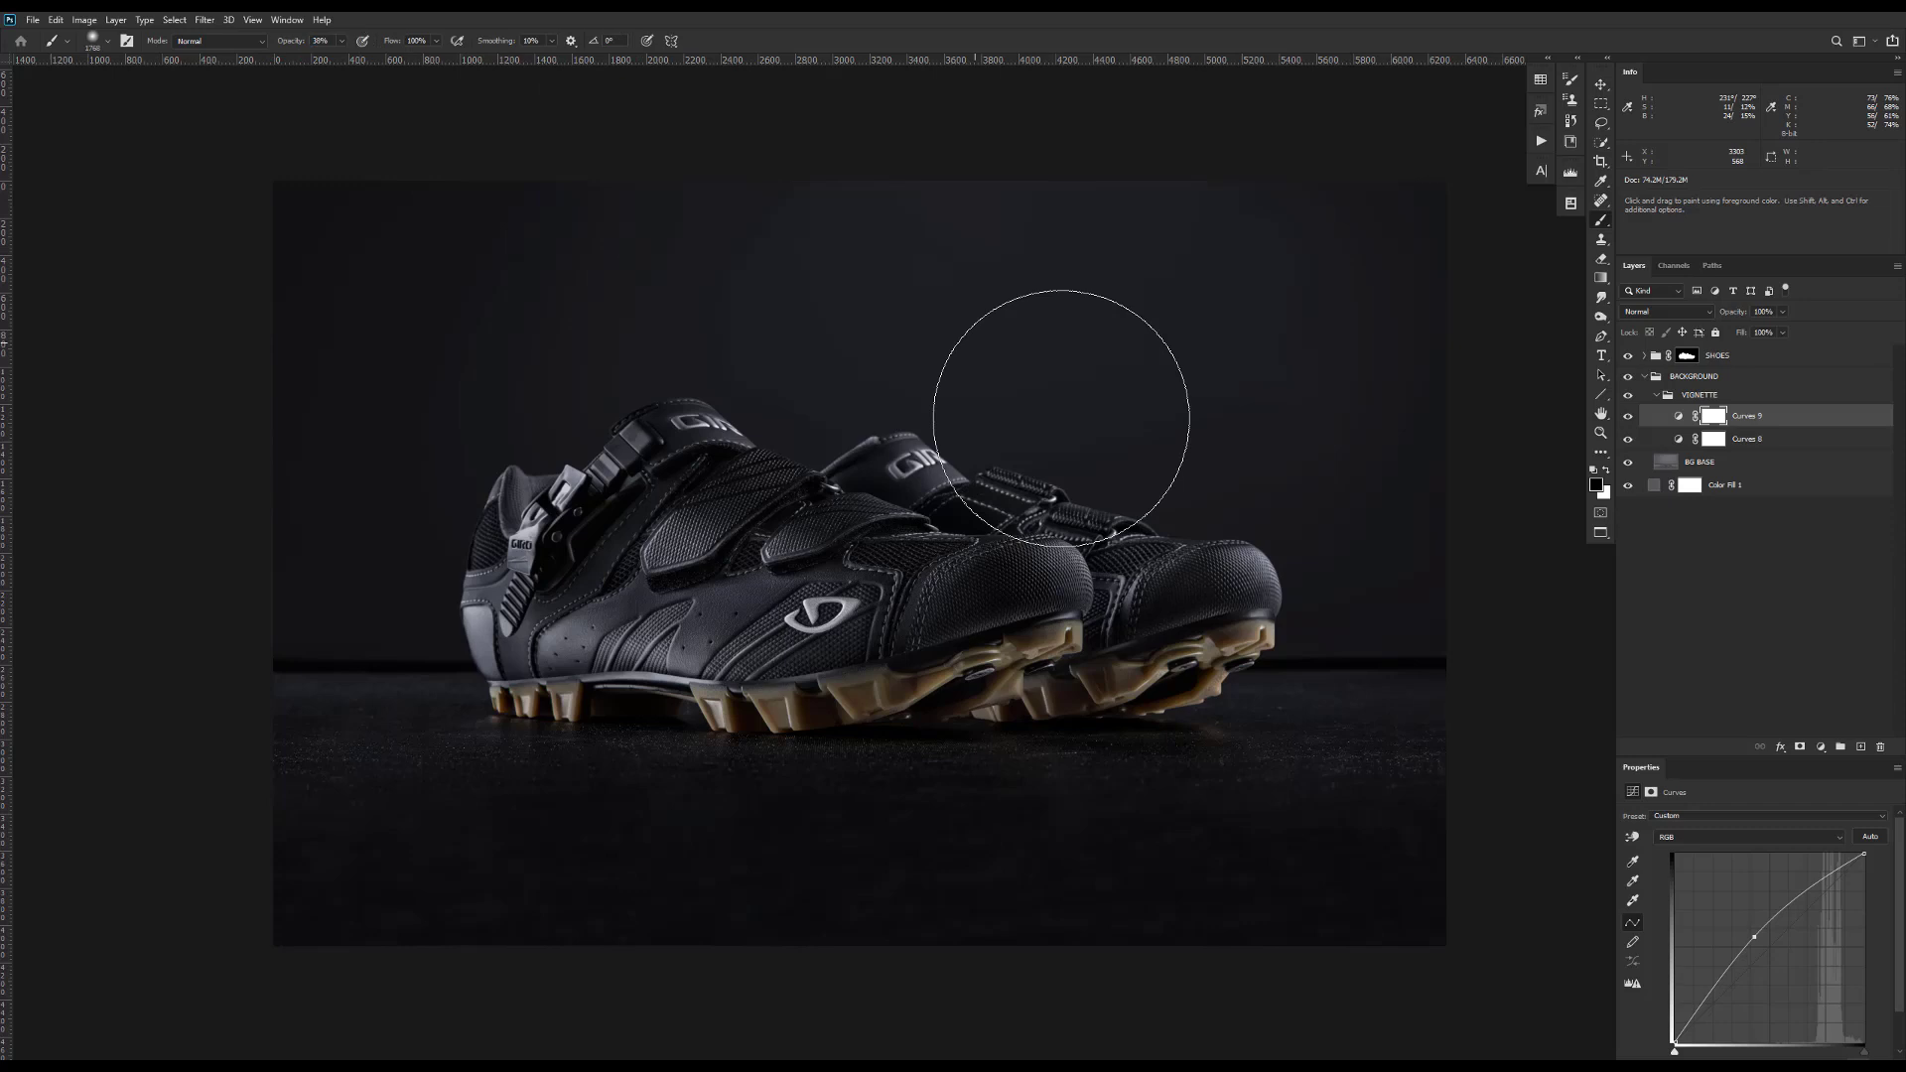
pyautogui.moveTo(938, 494)
pyautogui.mouseDown()
pyautogui.moveTo(990, 493)
pyautogui.moveTo(701, 454)
pyautogui.moveTo(586, 505)
pyautogui.moveTo(1064, 520)
pyautogui.moveTo(1113, 567)
pyautogui.moveTo(1127, 521)
pyautogui.mouseUp()
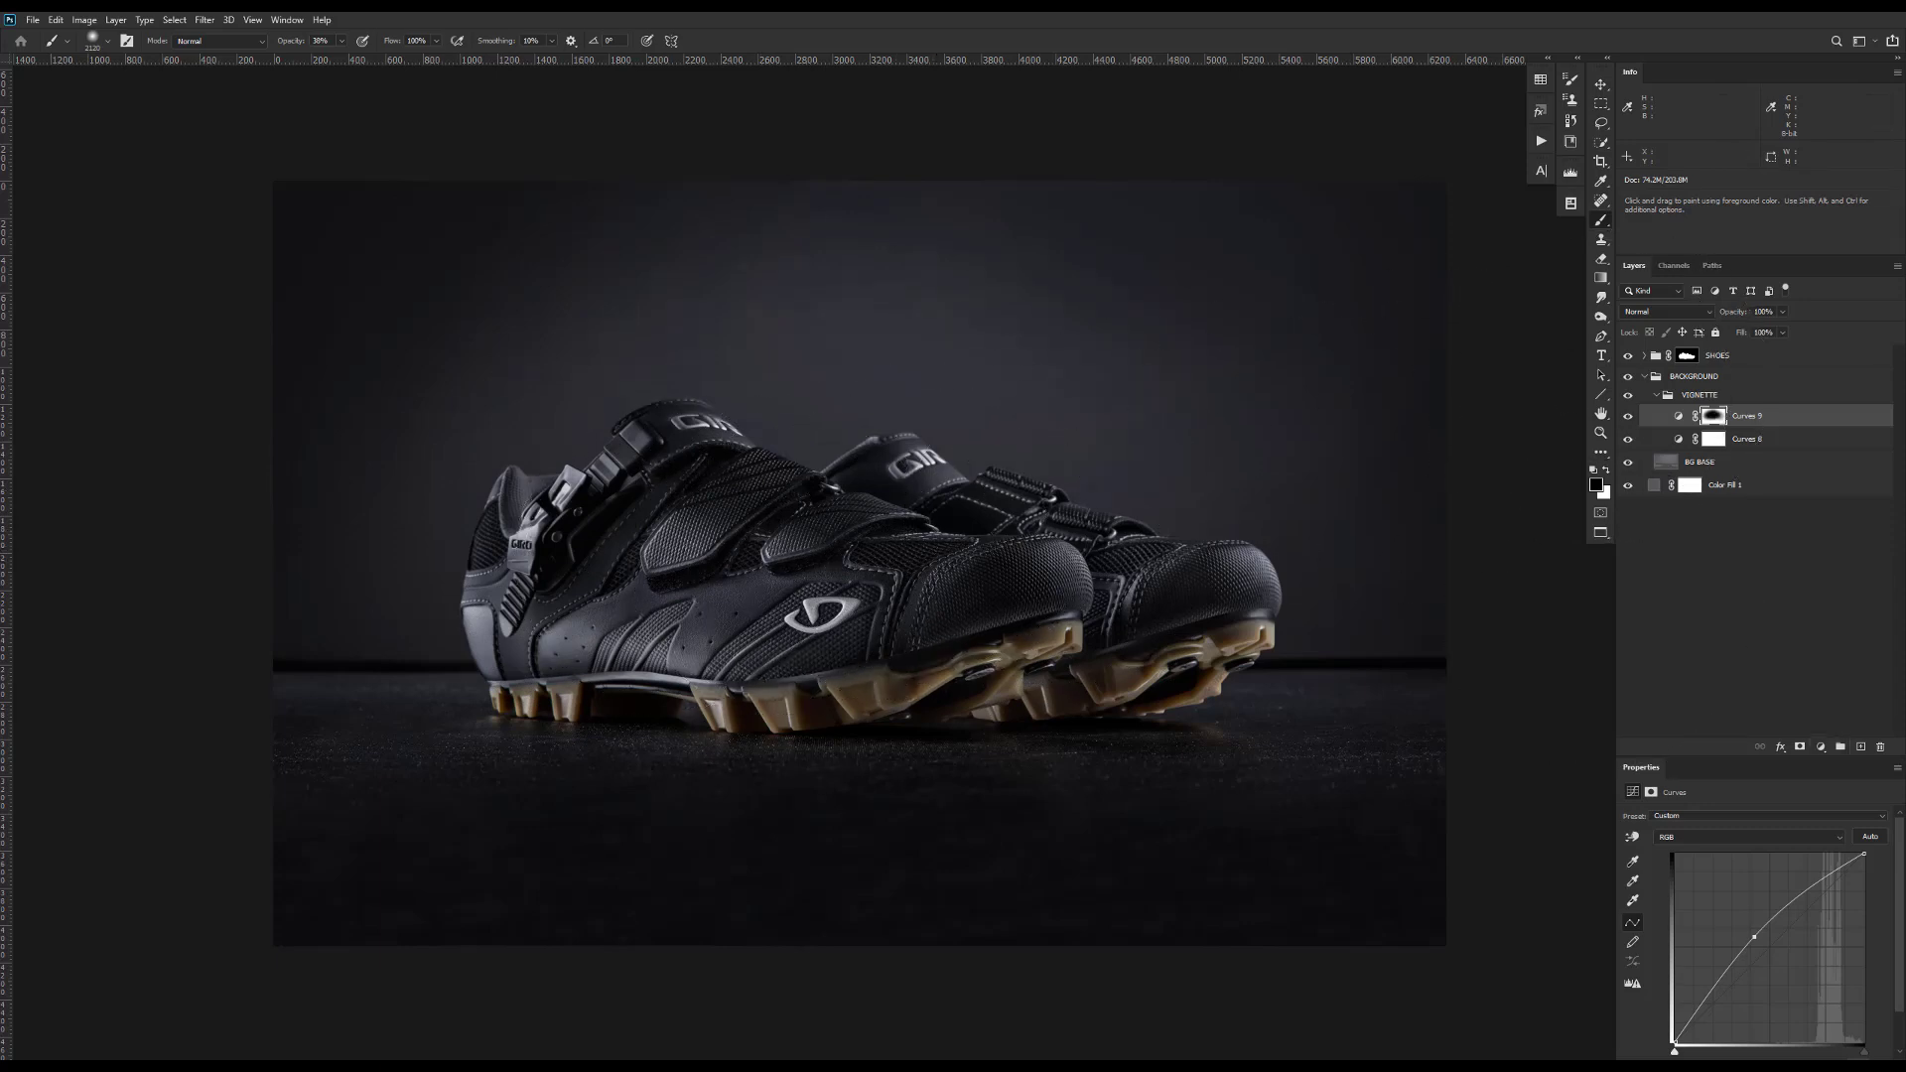
# - Add a third Curves layer in the VIGNETTE group, bend its RGB curve to brighten the background, and invert its mask to black
pyautogui.click(1820, 747)
pyautogui.click(1847, 836)
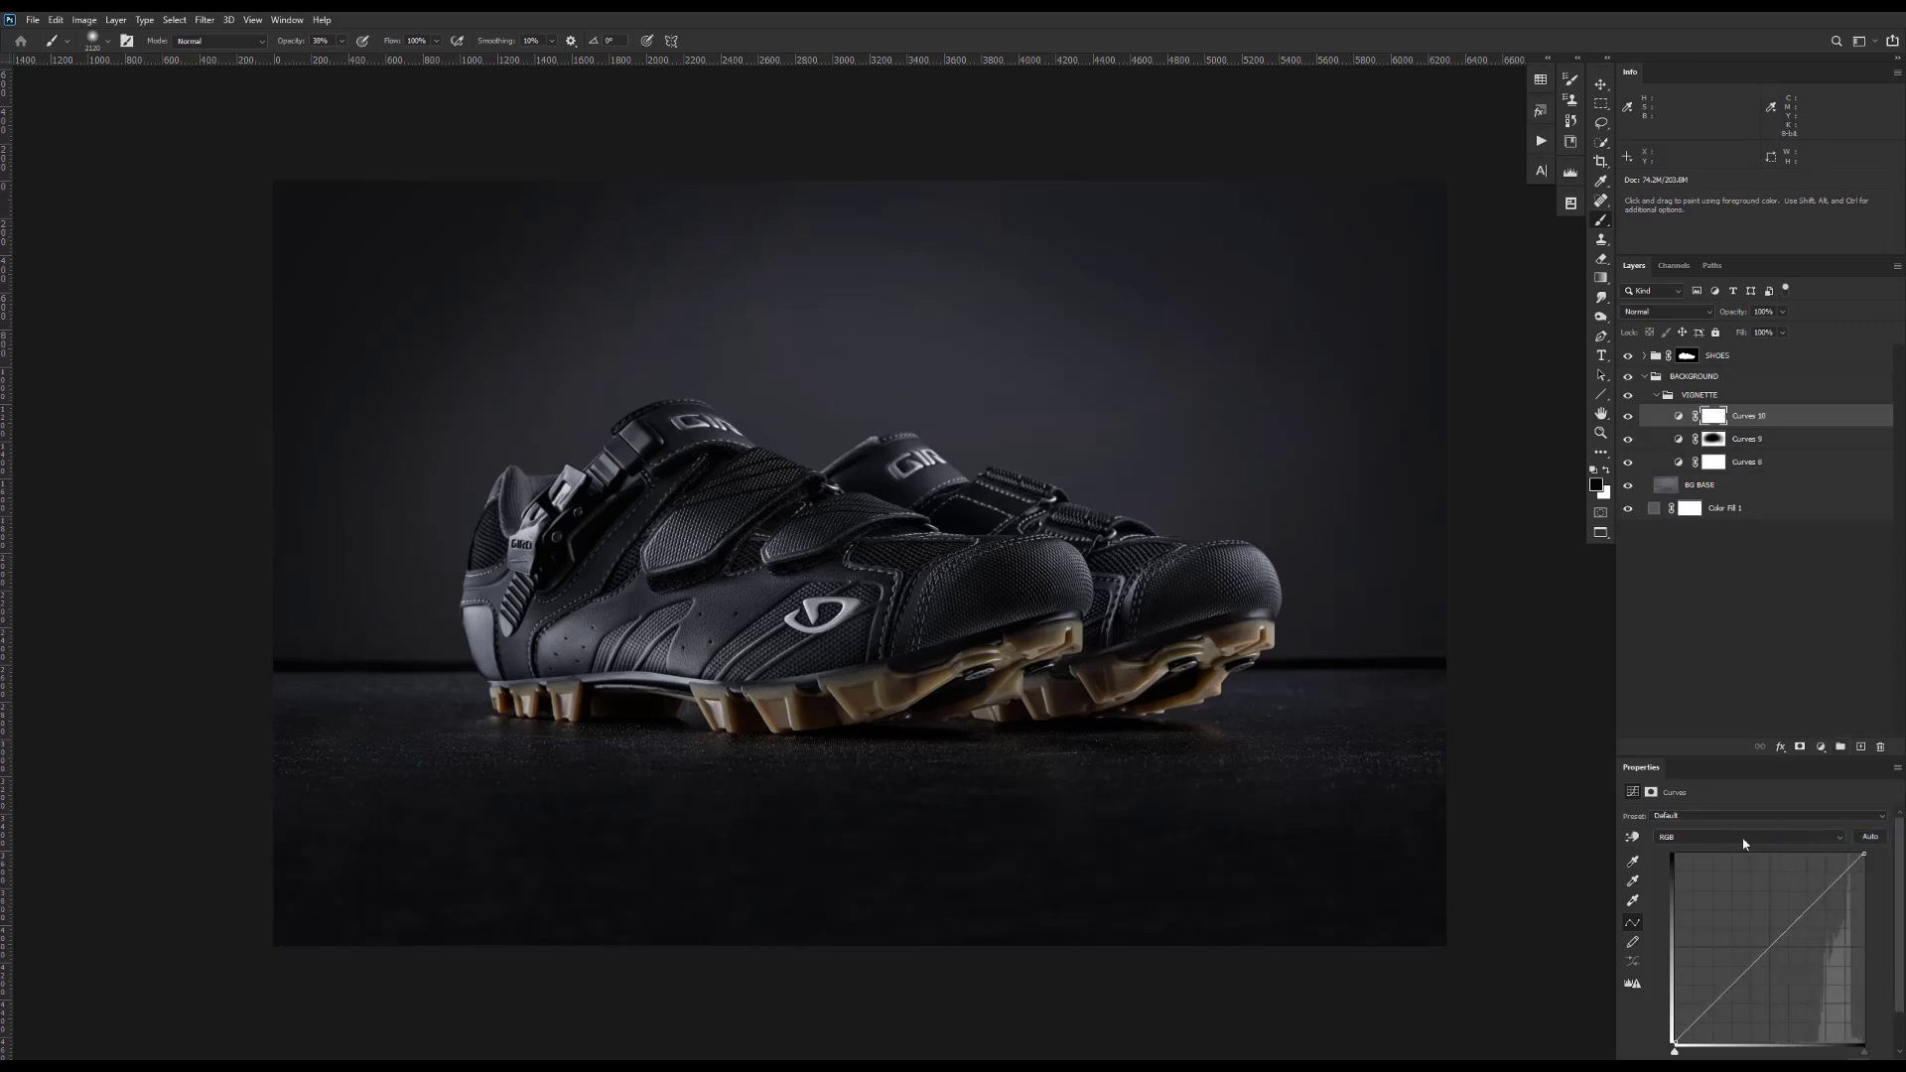
pyautogui.moveTo(1769, 953); pyautogui.dragTo(1787, 967)
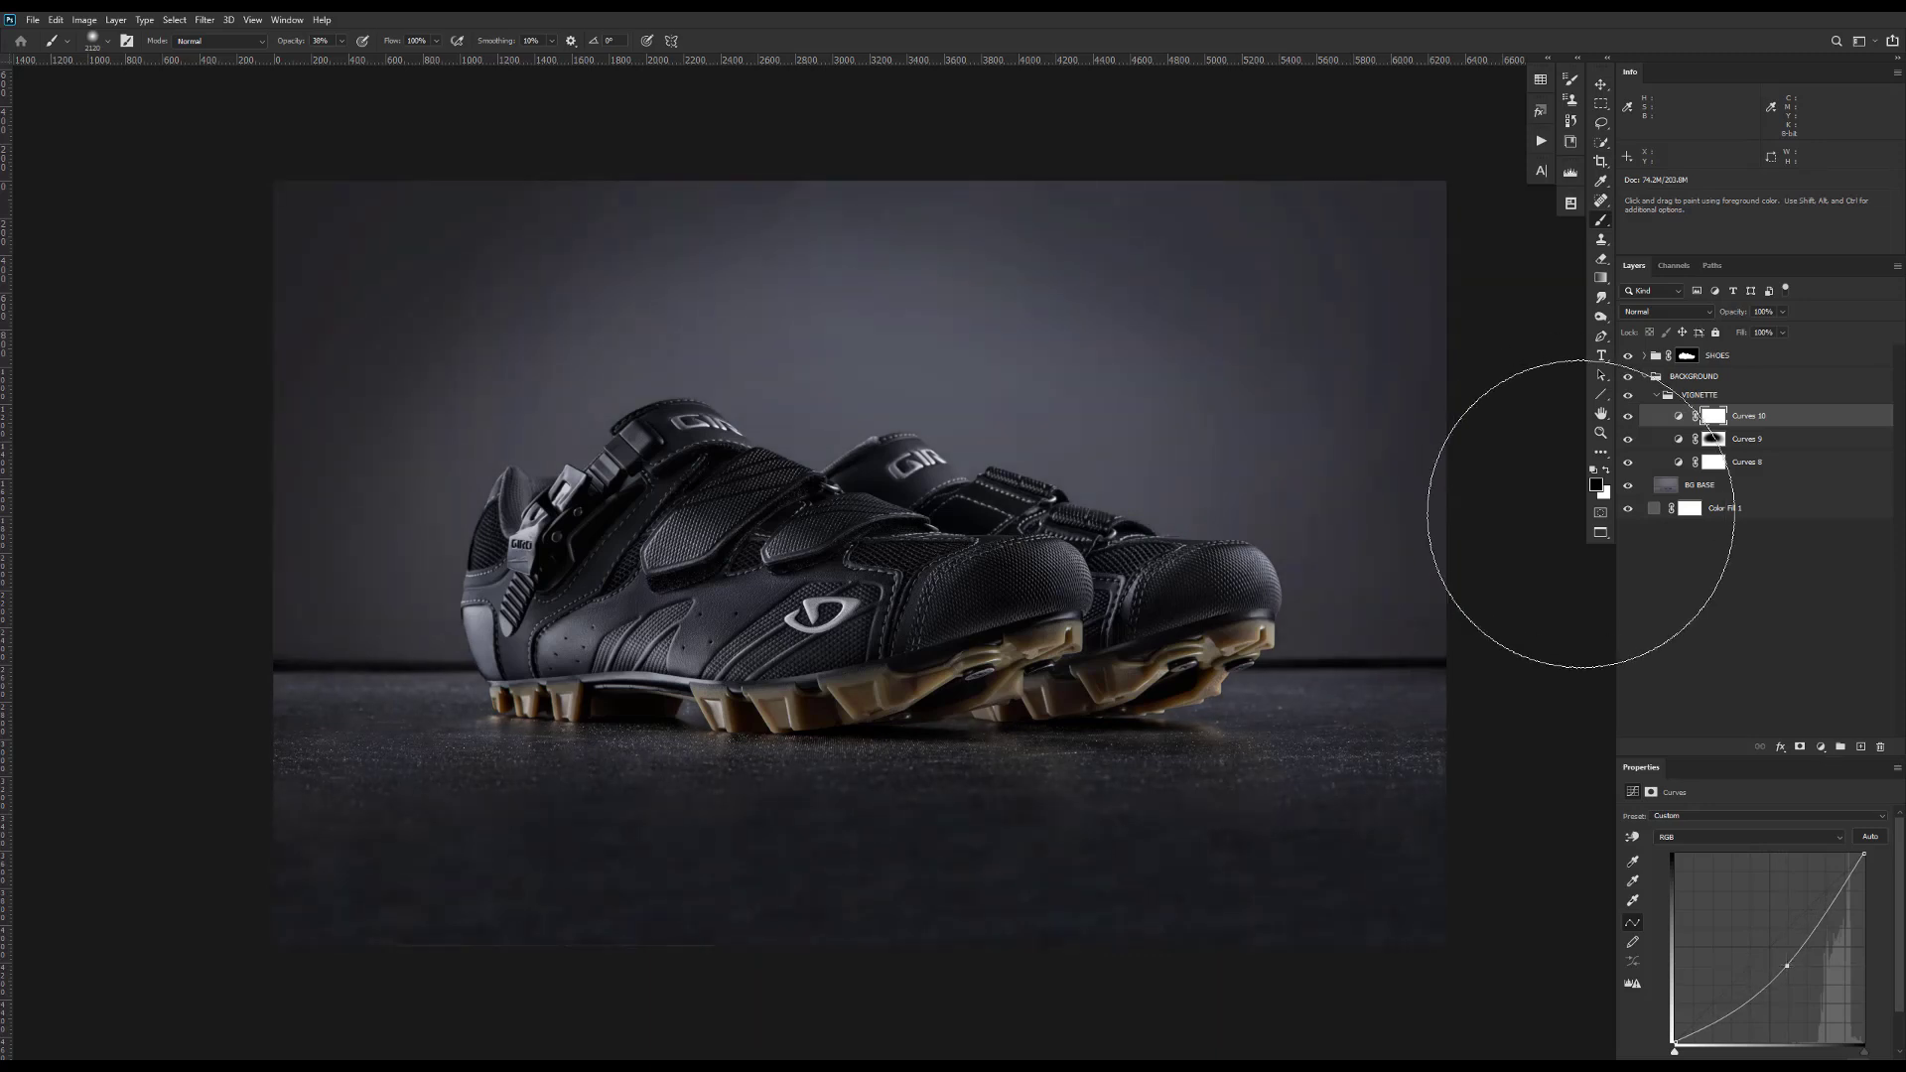
pyautogui.hotkey('ctrl', 'i')
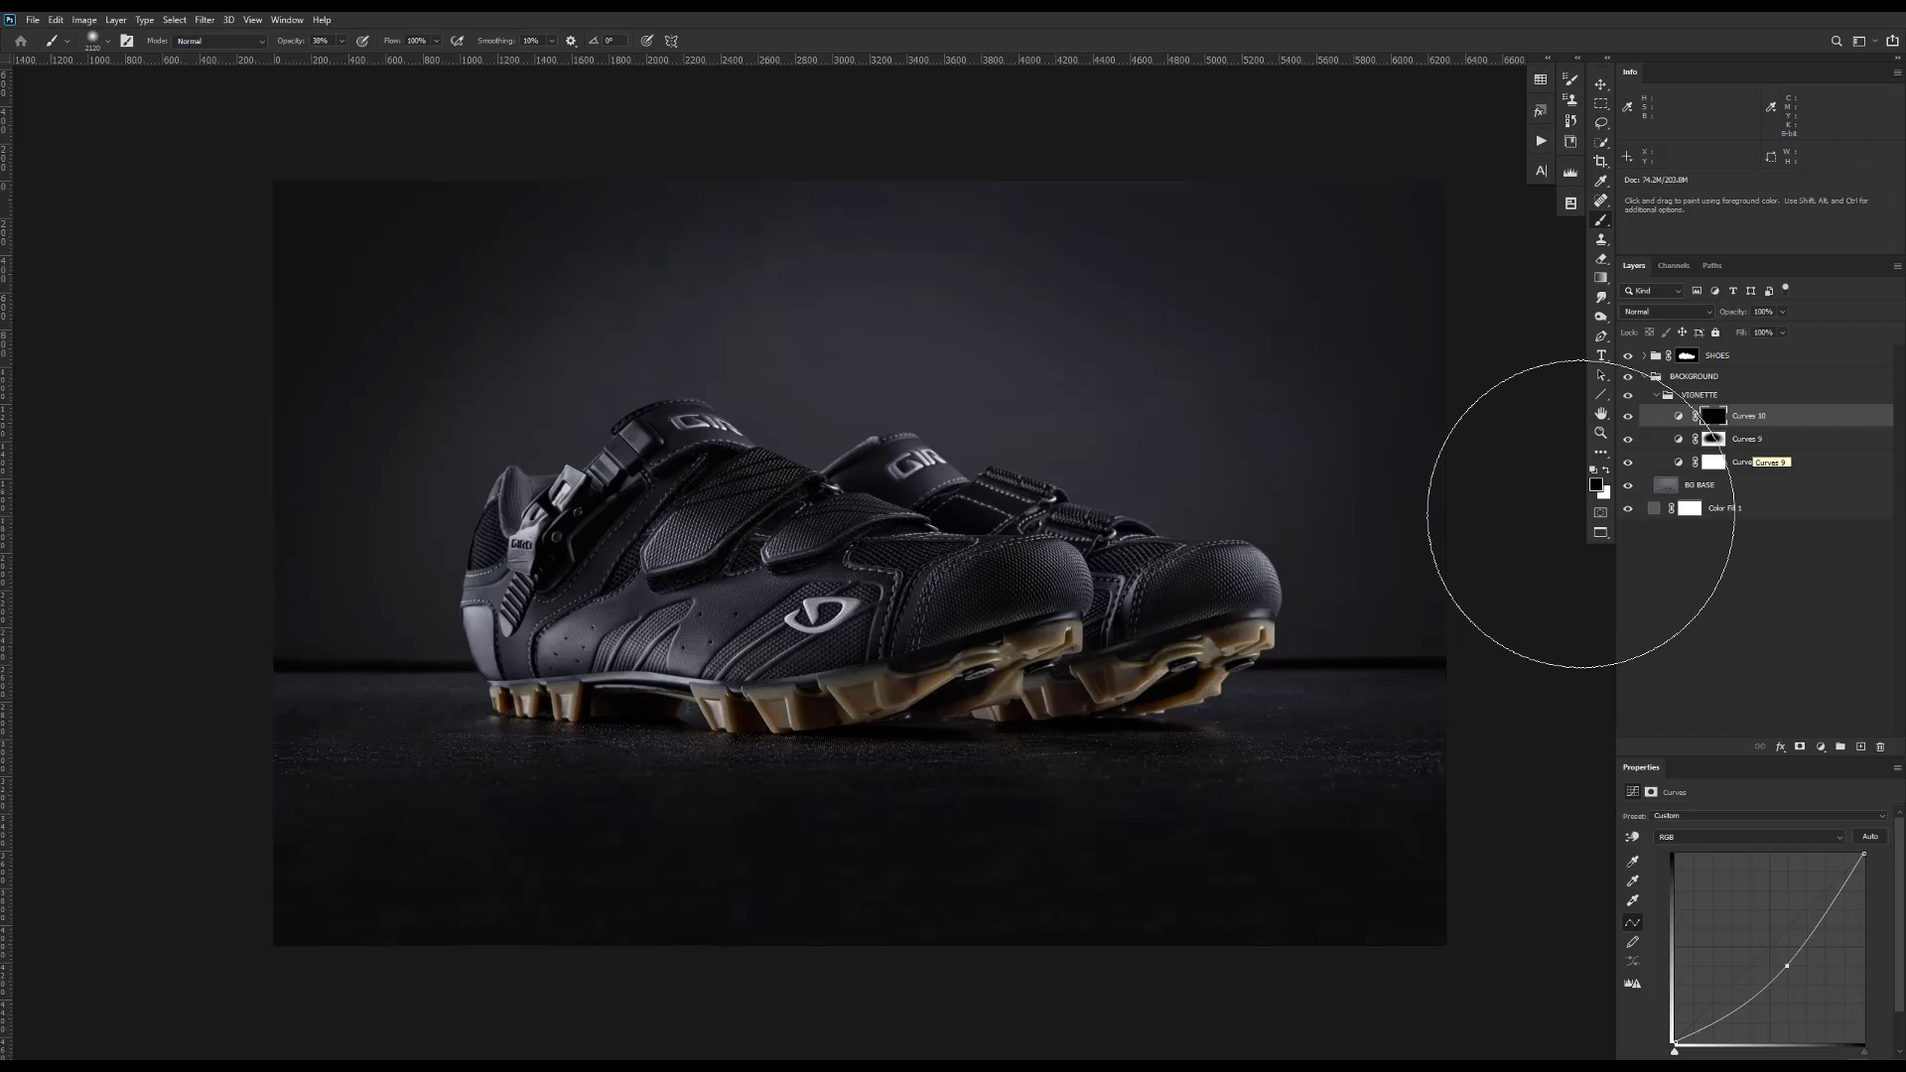
# - Paint white on the brightening Curves layer's mask to build a soft glow on the backdrop directly behind the shoes
pyautogui.press('x')
pyautogui.moveTo(971, 456); pyautogui.dragTo(890, 449)
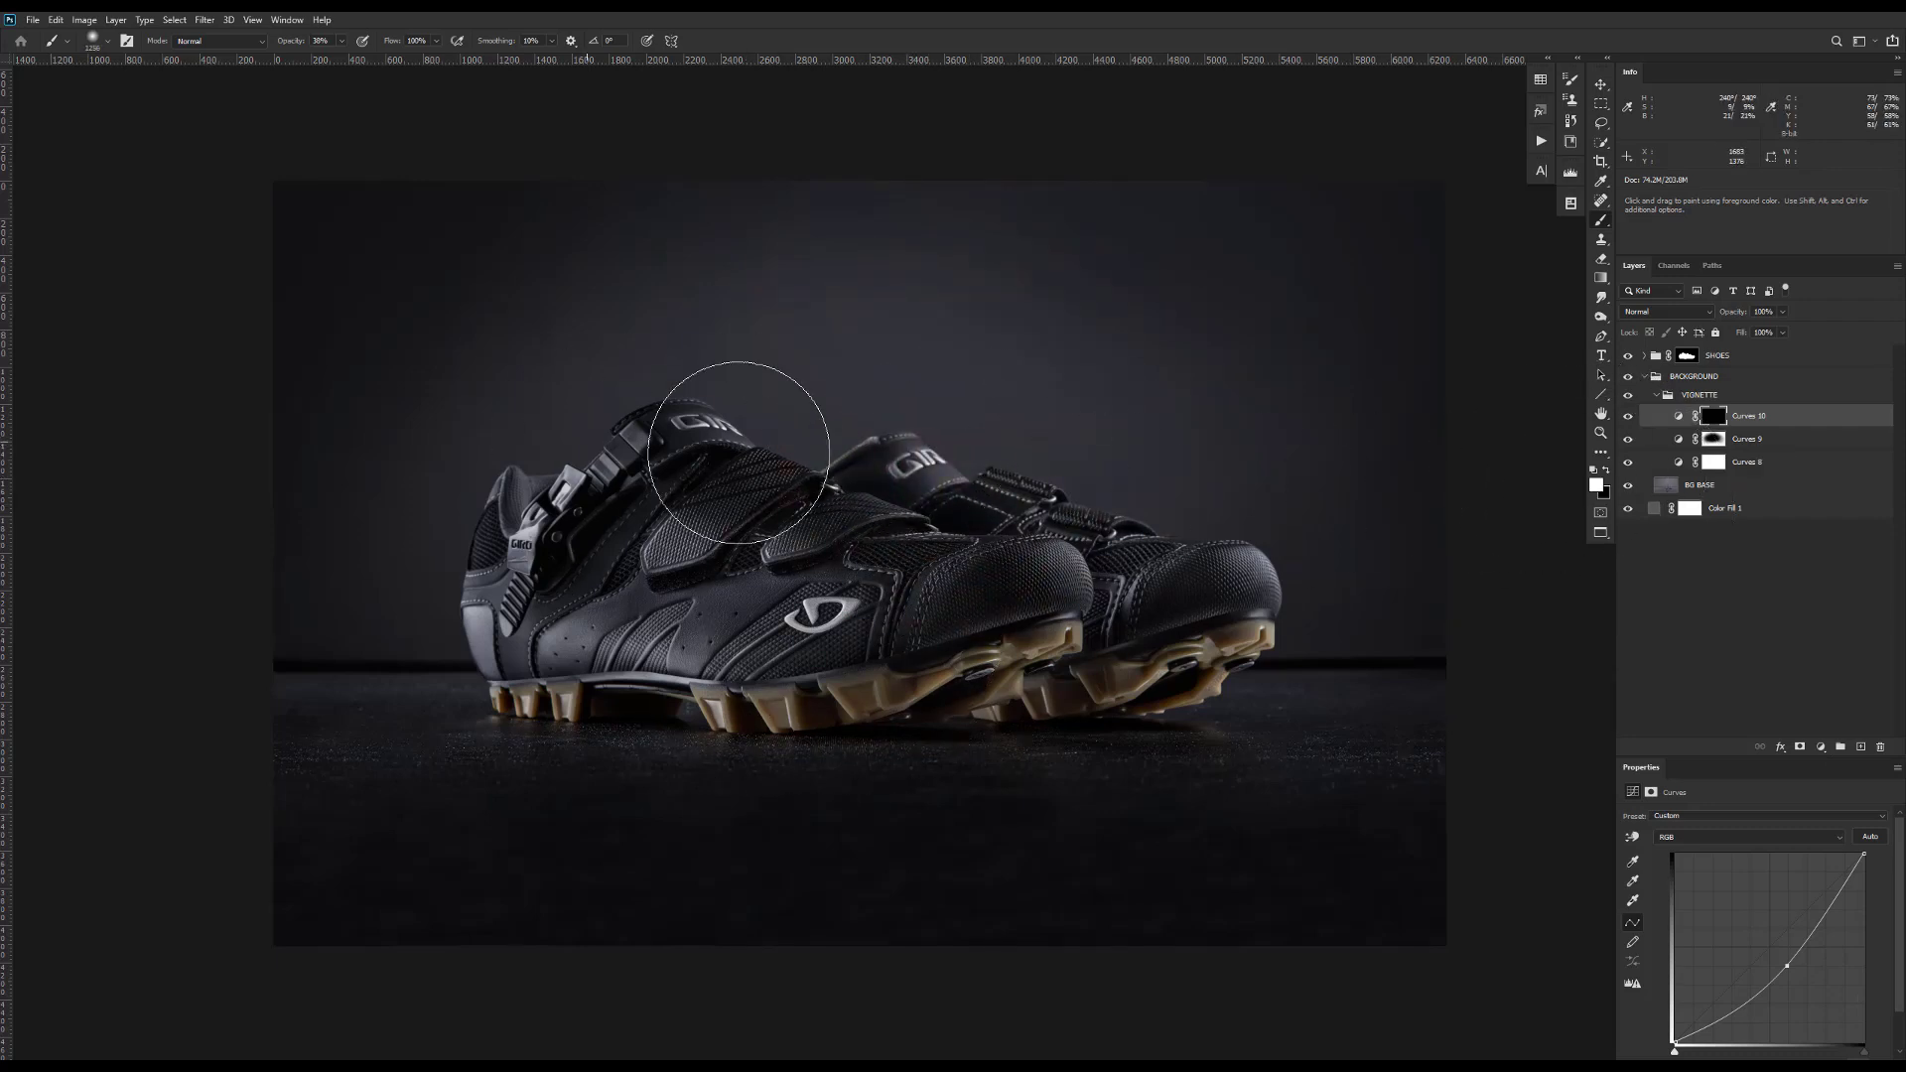
pyautogui.moveTo(782, 463)
pyautogui.mouseDown()
pyautogui.moveTo(1162, 566)
pyautogui.moveTo(861, 500)
pyautogui.moveTo(601, 524)
pyautogui.mouseUp()
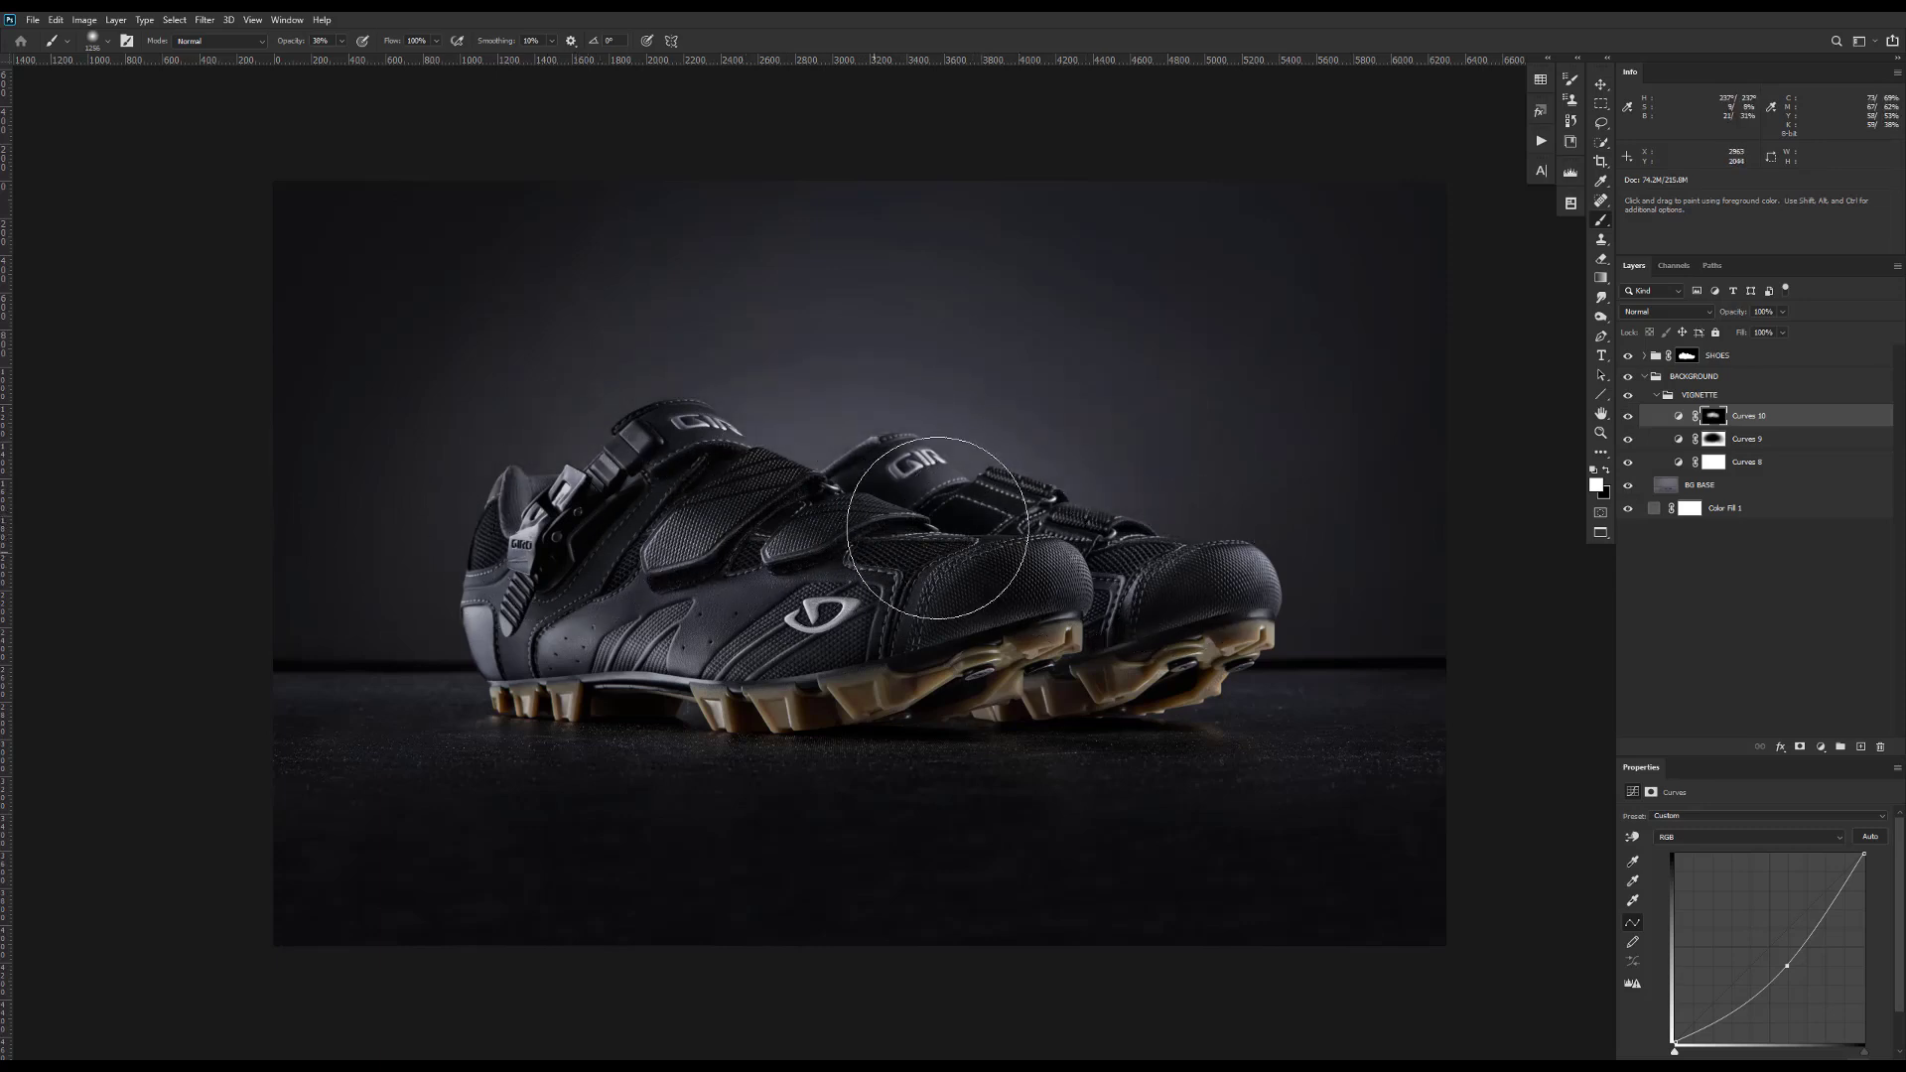
pyautogui.keyDown('alt'); pyautogui.moveTo(836, 481); pyautogui.dragTo(738, 491); pyautogui.keyUp('alt')
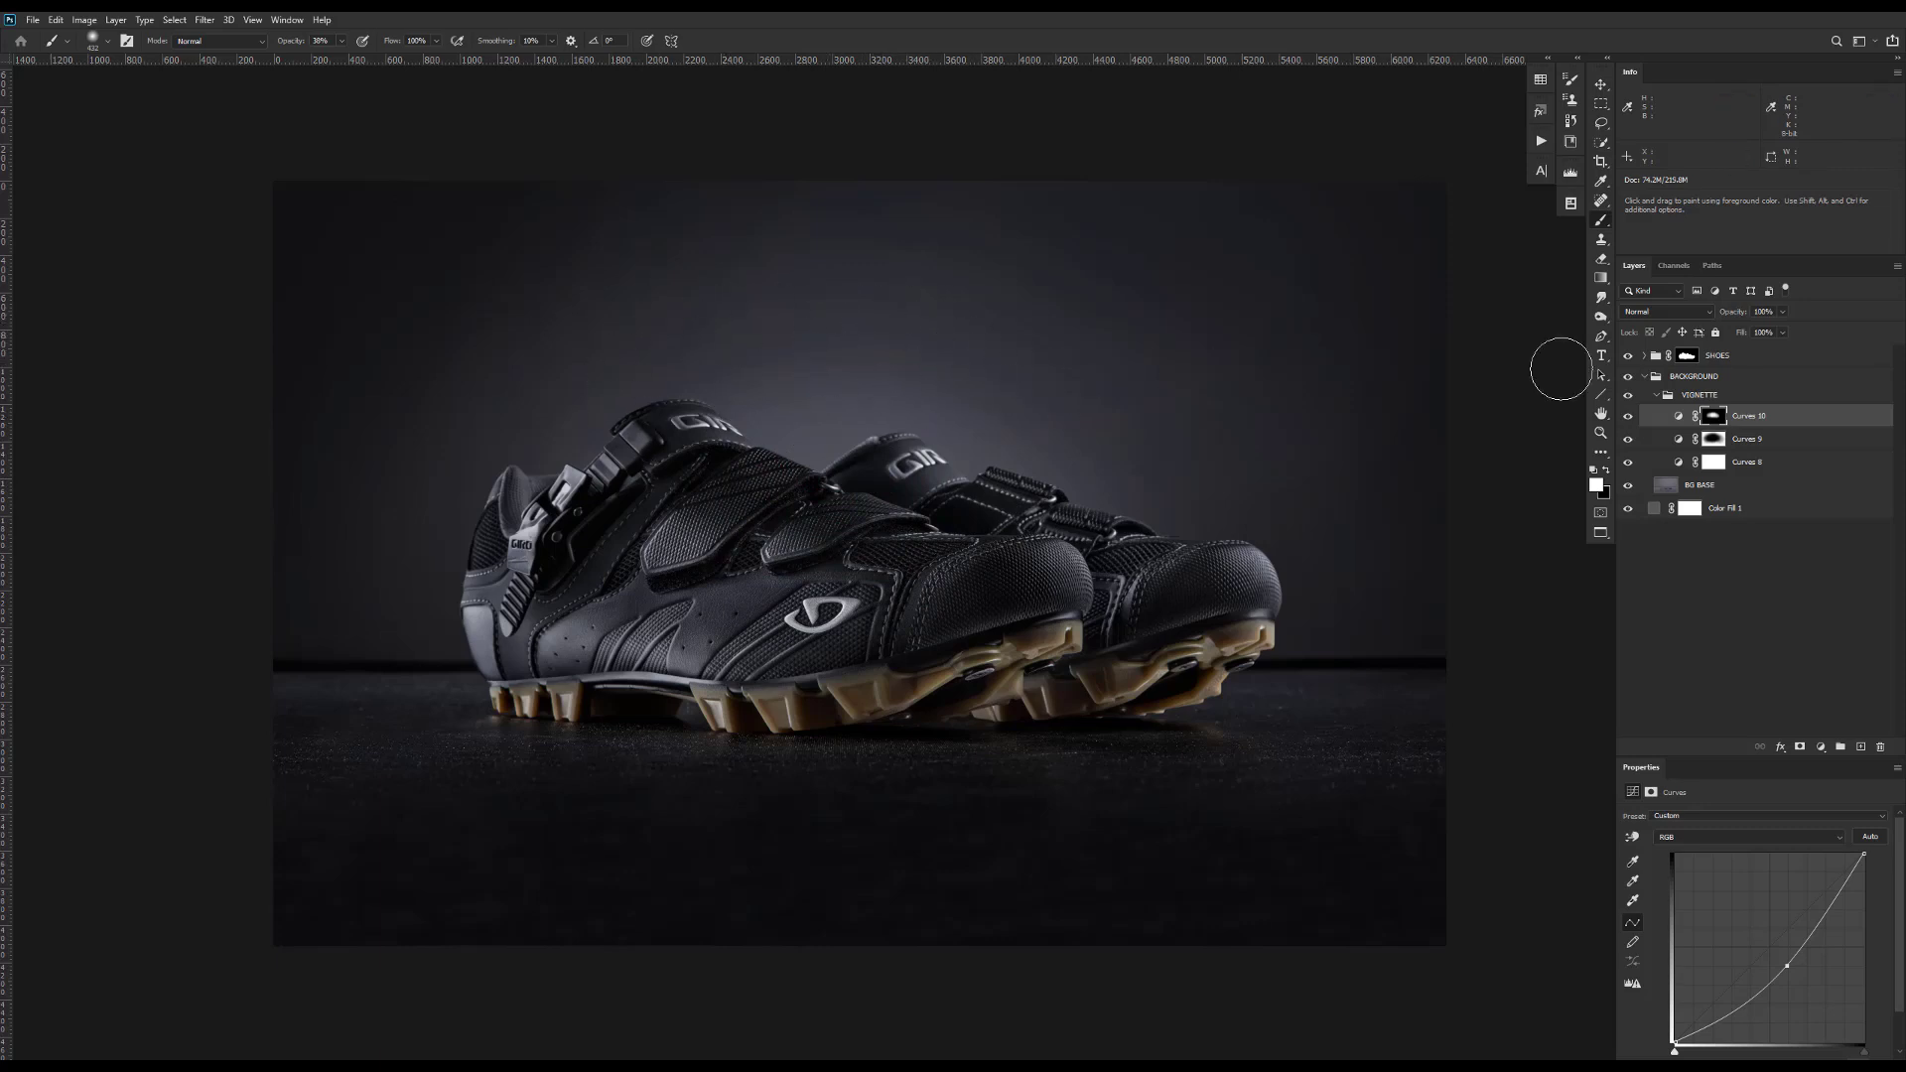
# - Examine the vignette's tonal transition on the backdrop above the shoes, both close up and across the whole image
pyautogui.hotkey('ctrl', '+')
pyautogui.hotkey('ctrl', '+')
pyautogui.hotkey('ctrl', '+')
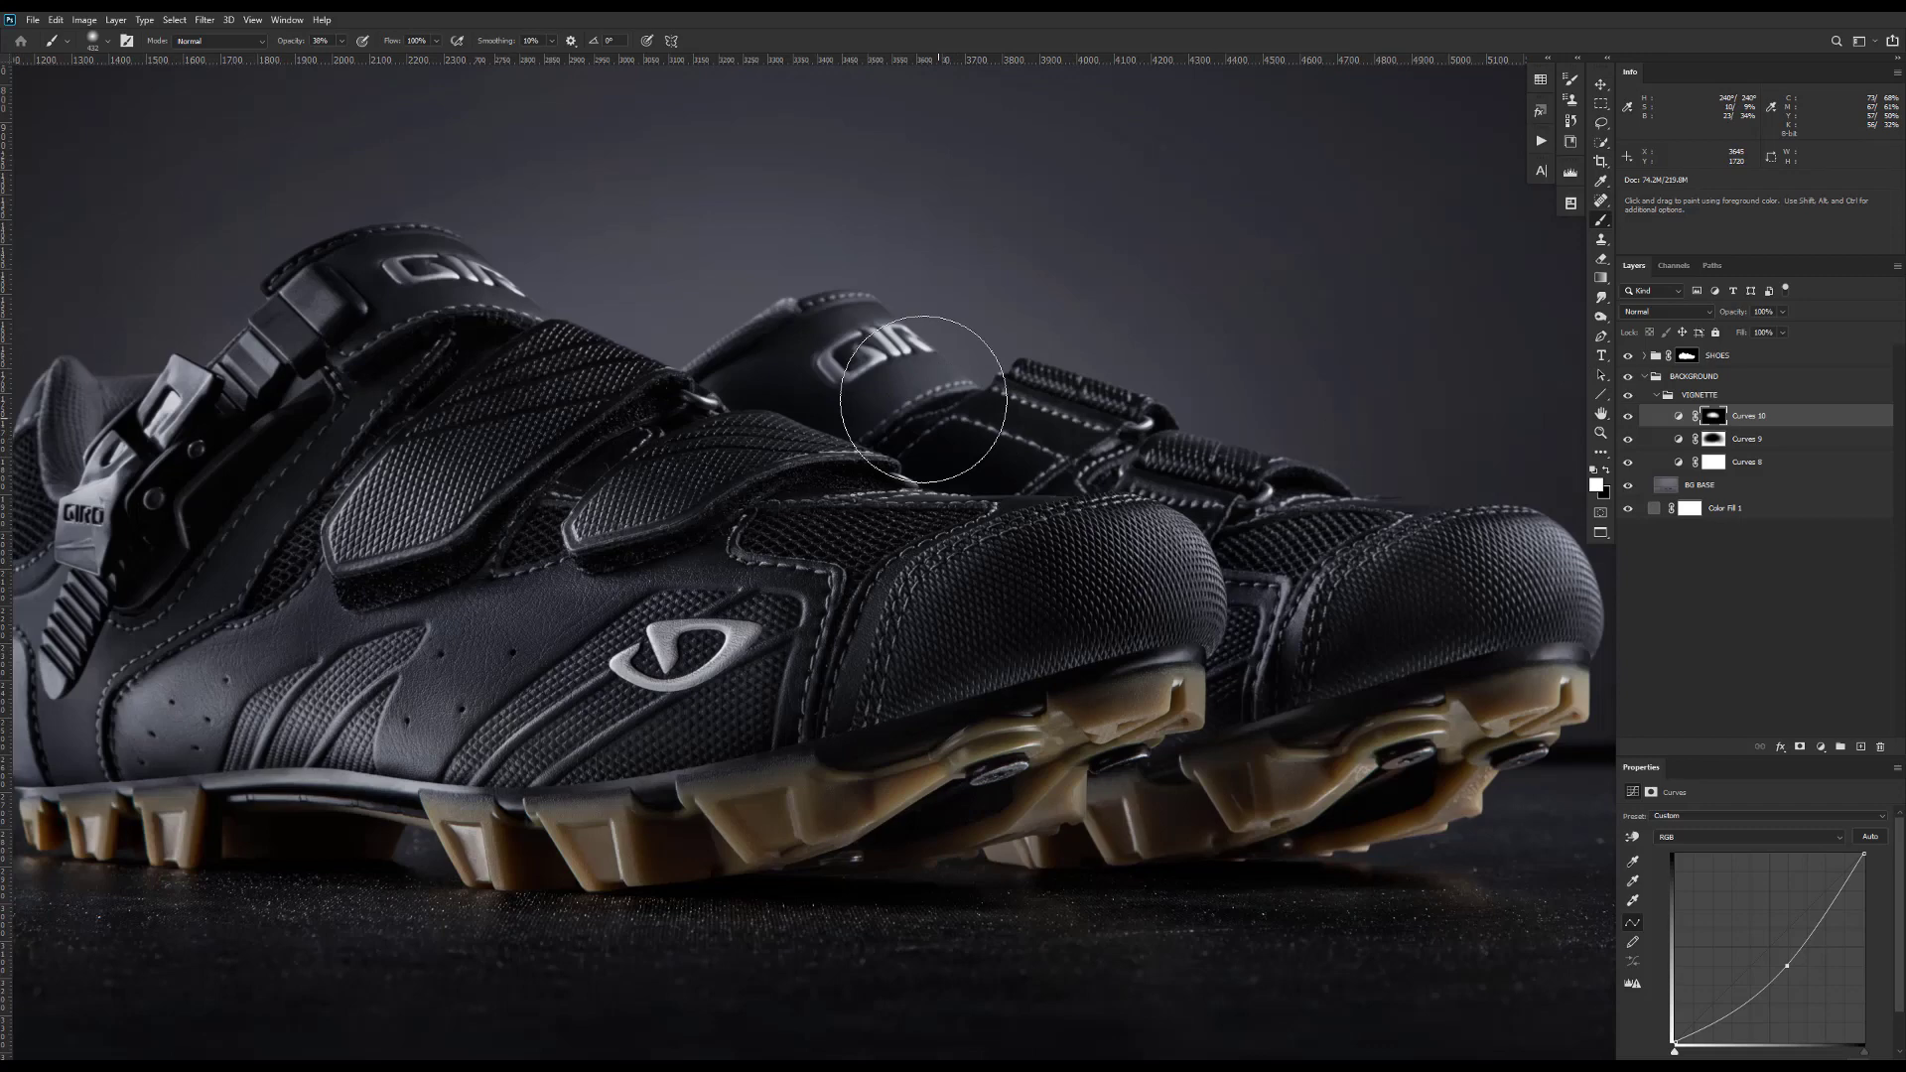
pyautogui.moveTo(919, 400)
pyautogui.mouseDown()
pyautogui.moveTo(863, 350)
pyautogui.moveTo(1009, 541)
pyautogui.mouseUp()
pyautogui.moveTo(852, 481); pyautogui.dragTo(1023, 545)
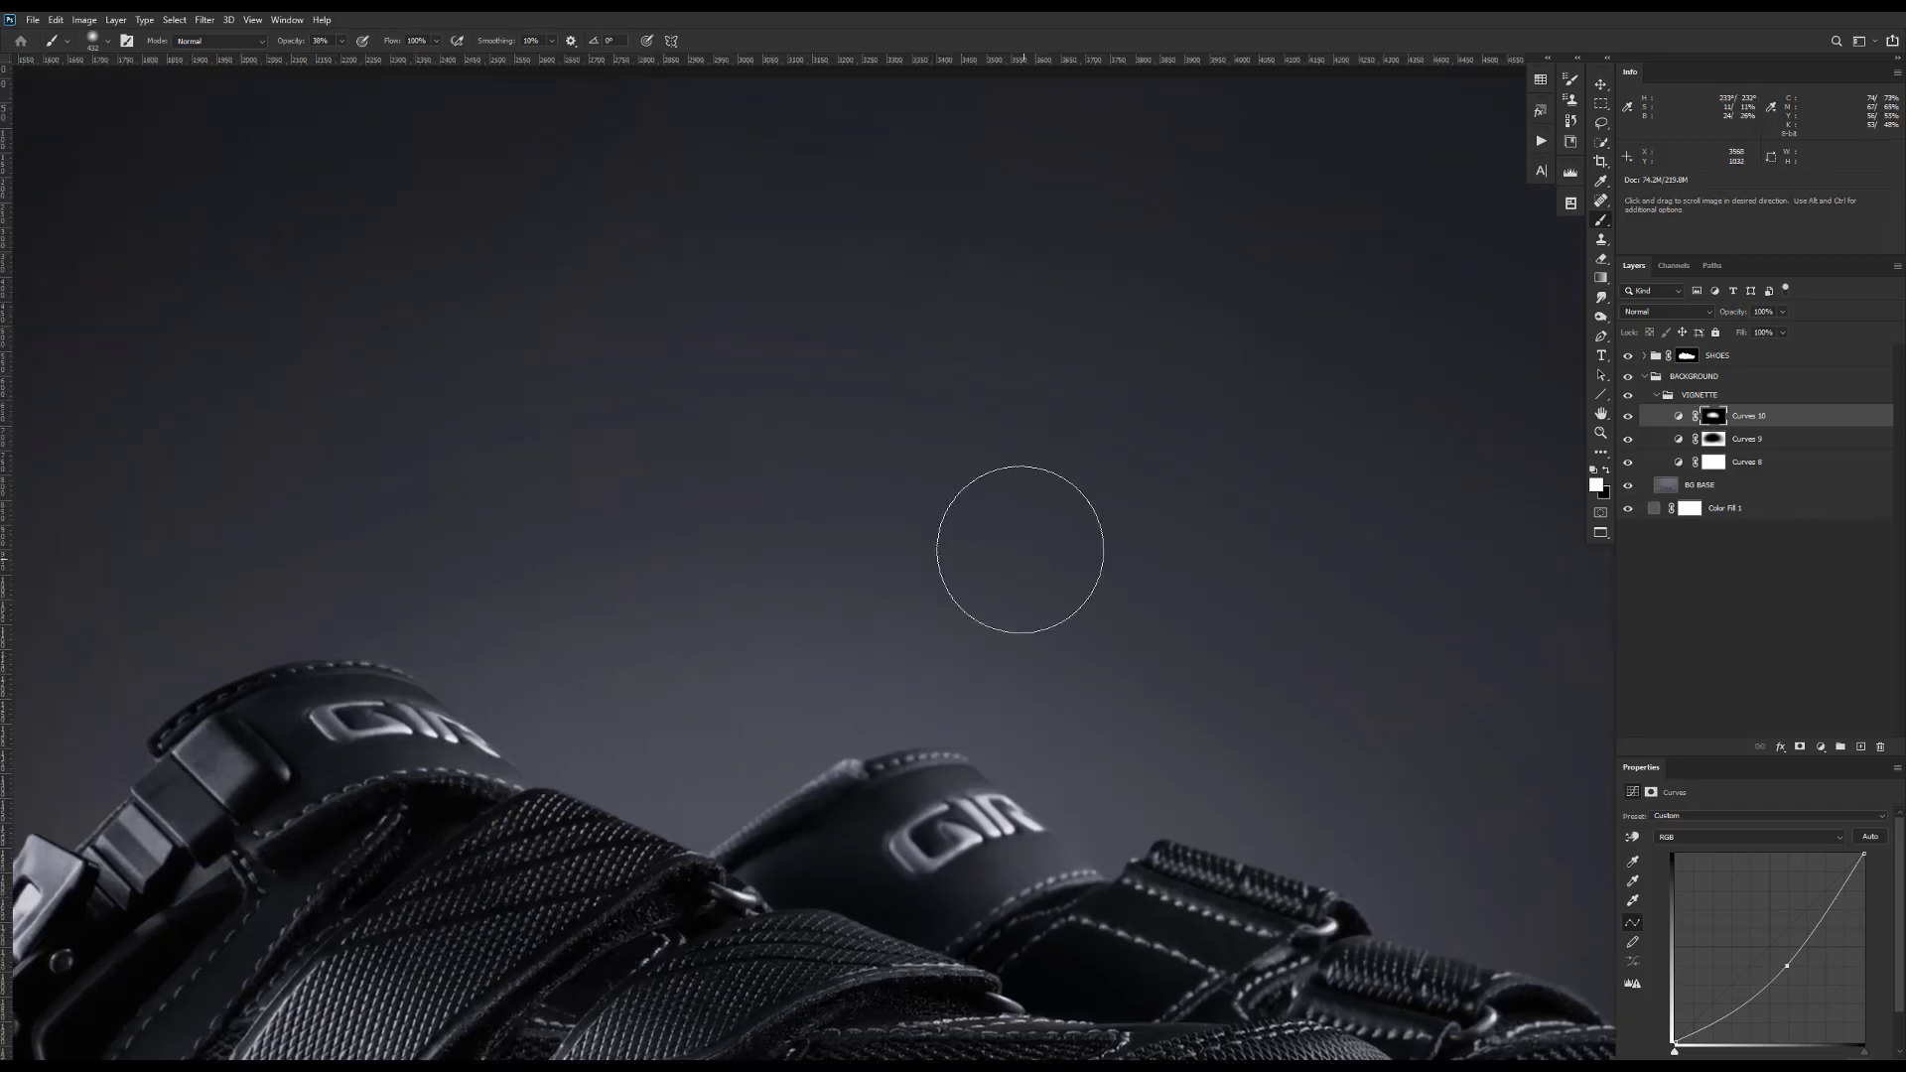
pyautogui.keyDown('alt'); pyautogui.rightClick(932, 484); pyautogui.keyUp('alt')
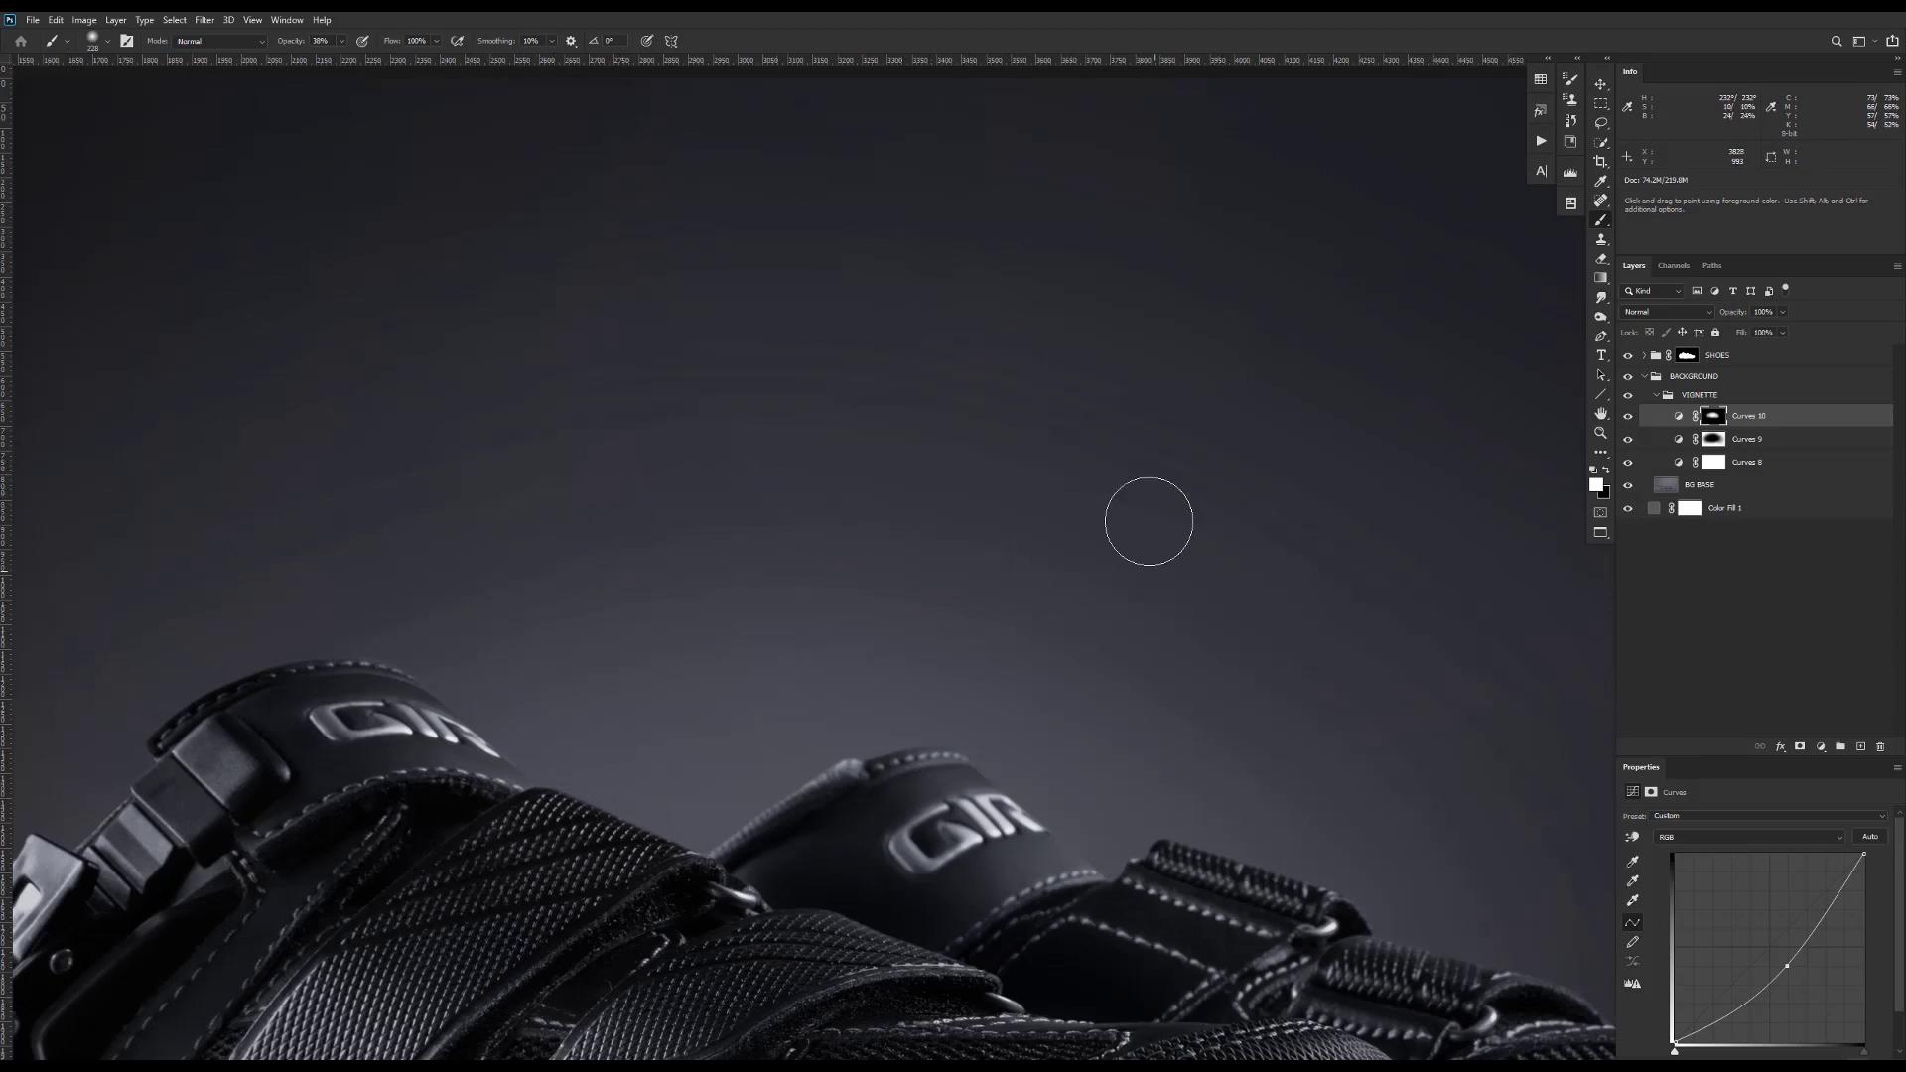
pyautogui.hotkey('ctrl', '-')
pyautogui.hotkey('ctrl', '-')
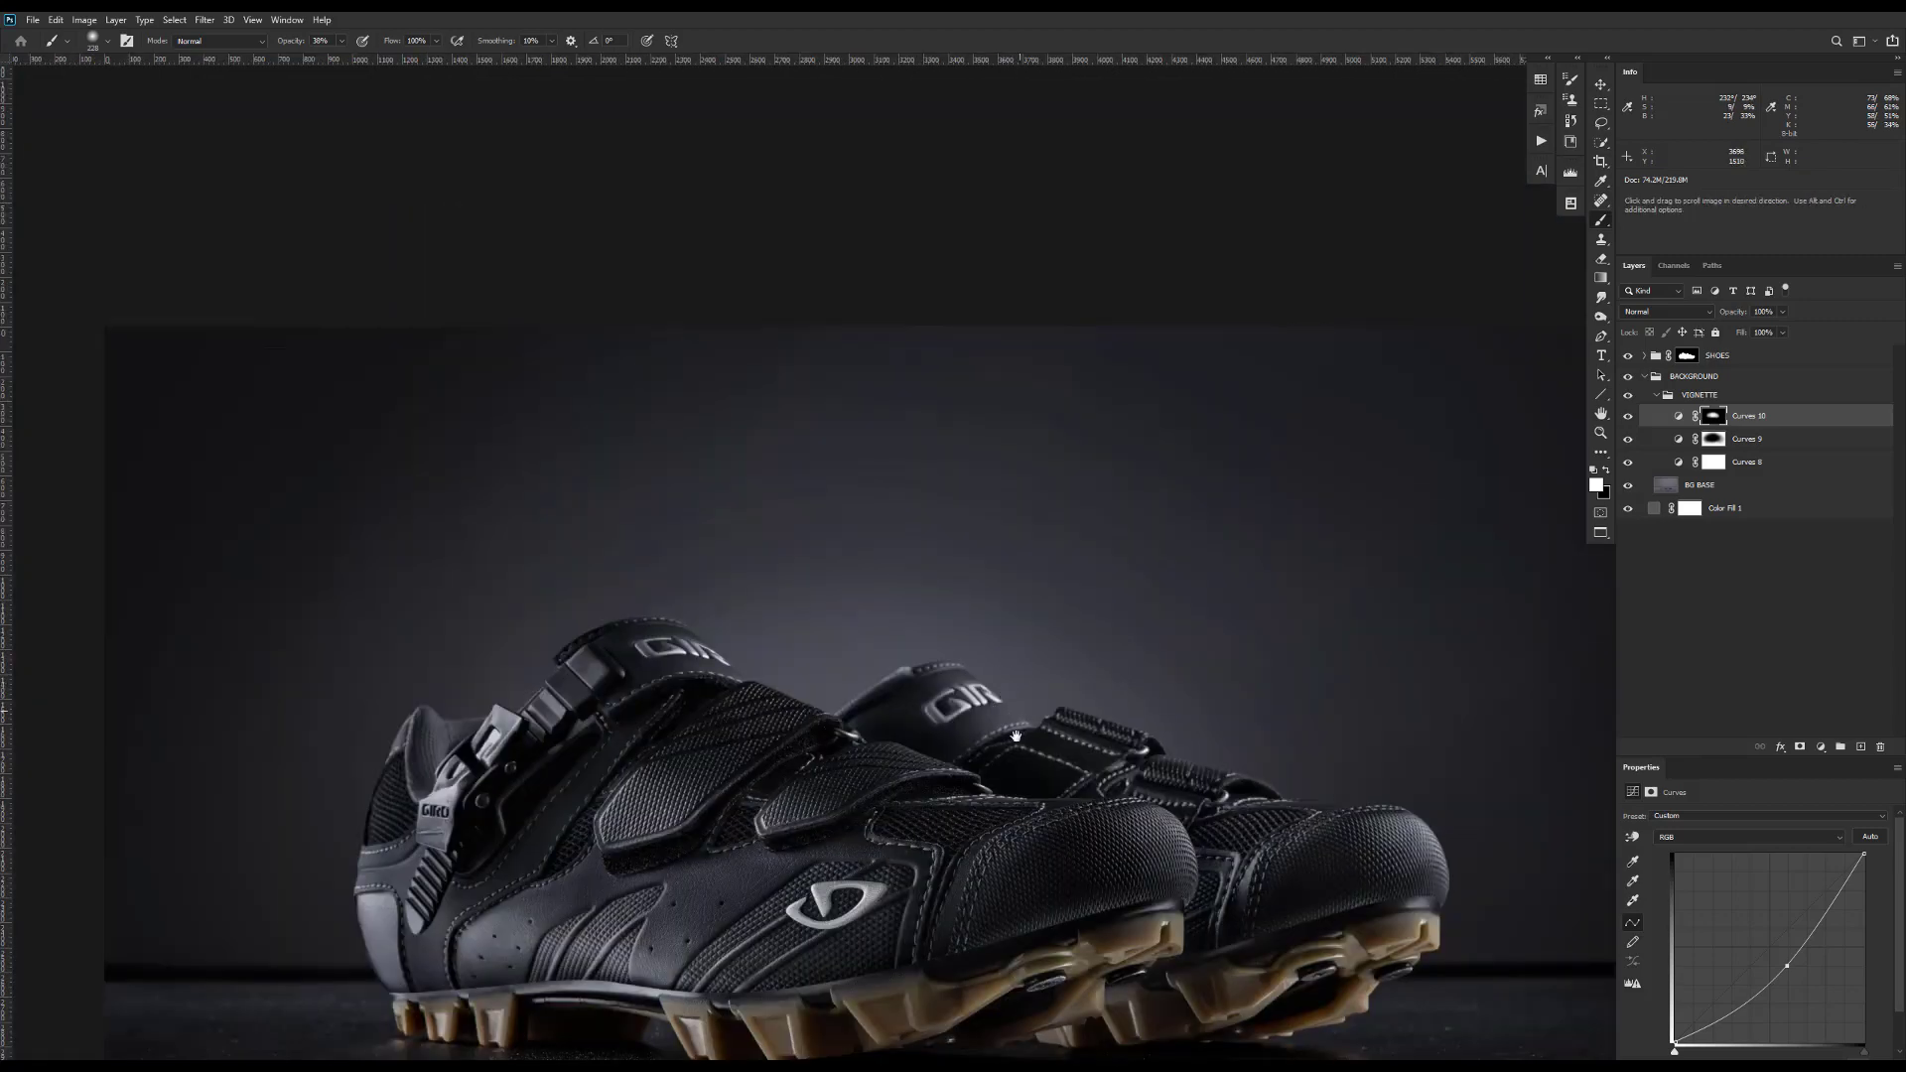
pyautogui.moveTo(1009, 733); pyautogui.dragTo(1033, 595)
pyautogui.hotkey('ctrl', 'r')
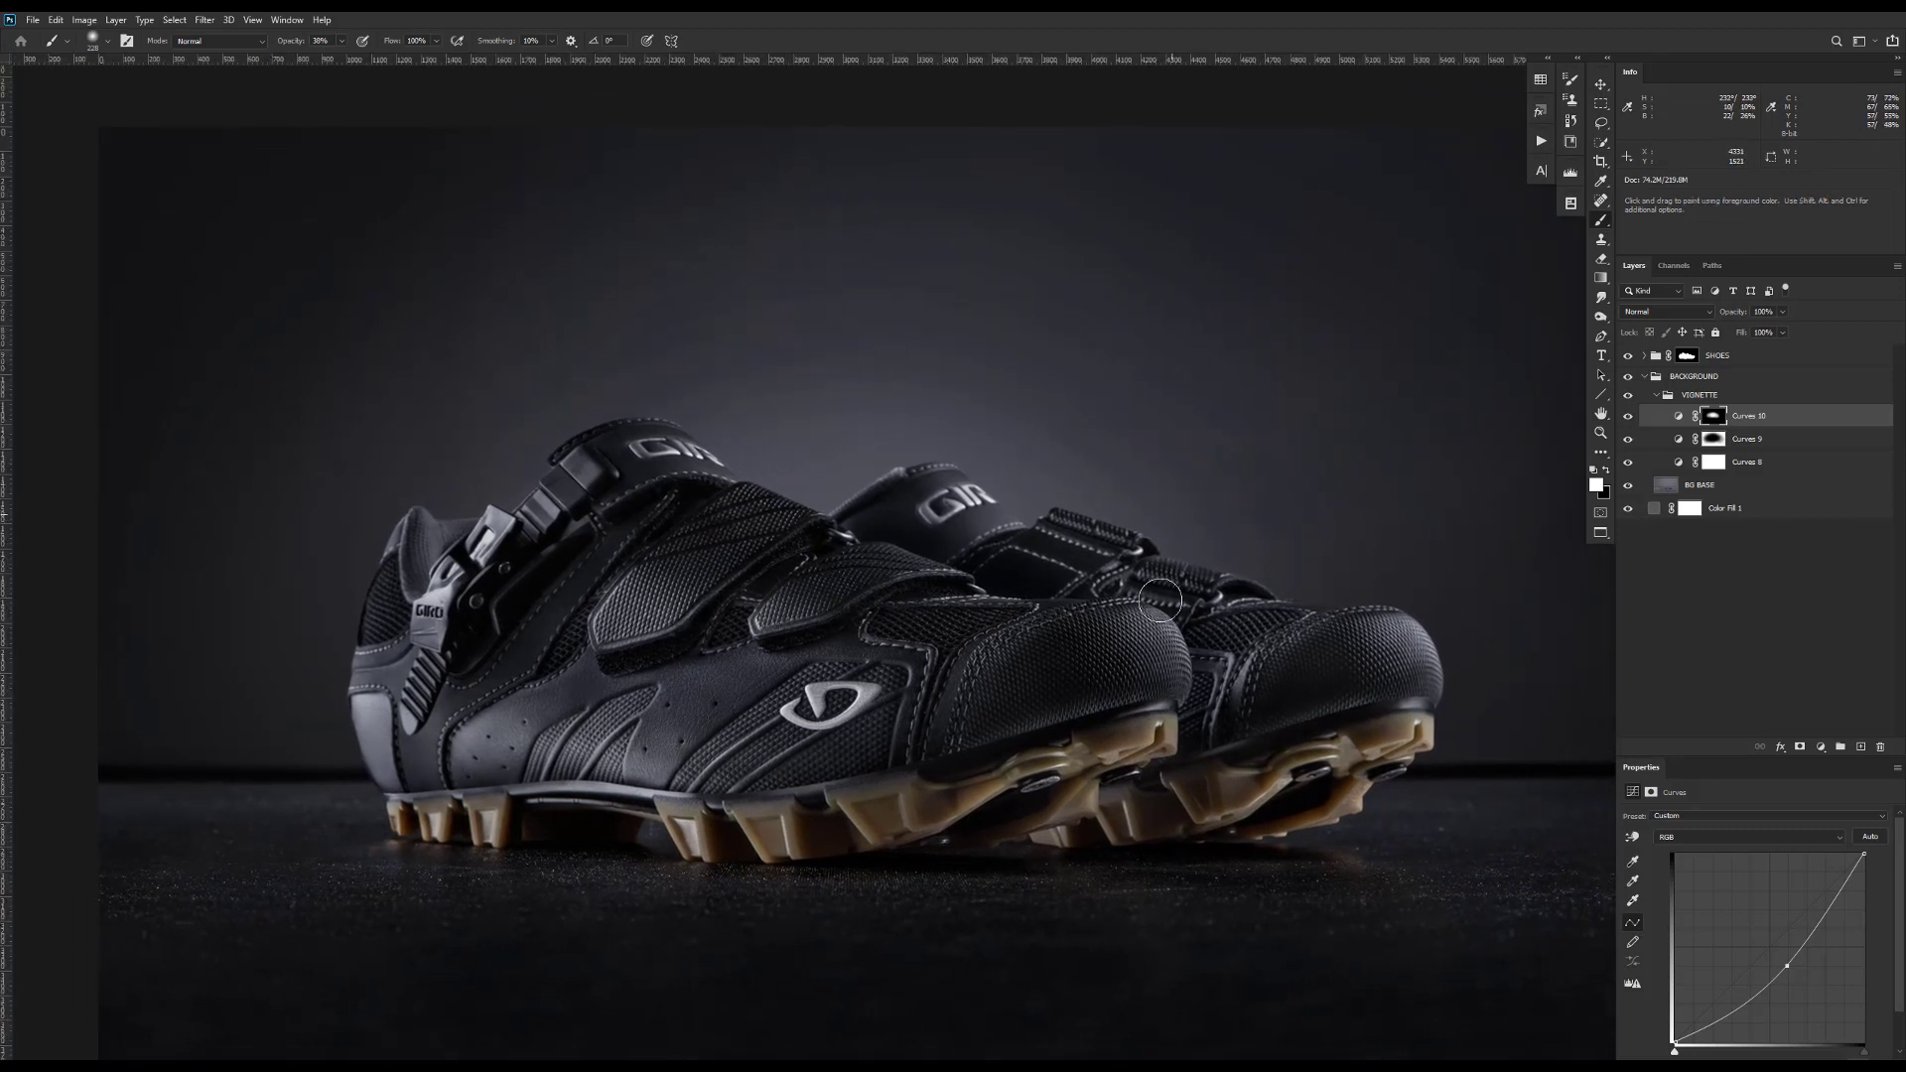
pyautogui.moveTo(1159, 601); pyautogui.dragTo(1051, 583)
pyautogui.hotkey('ctrl', 'r')
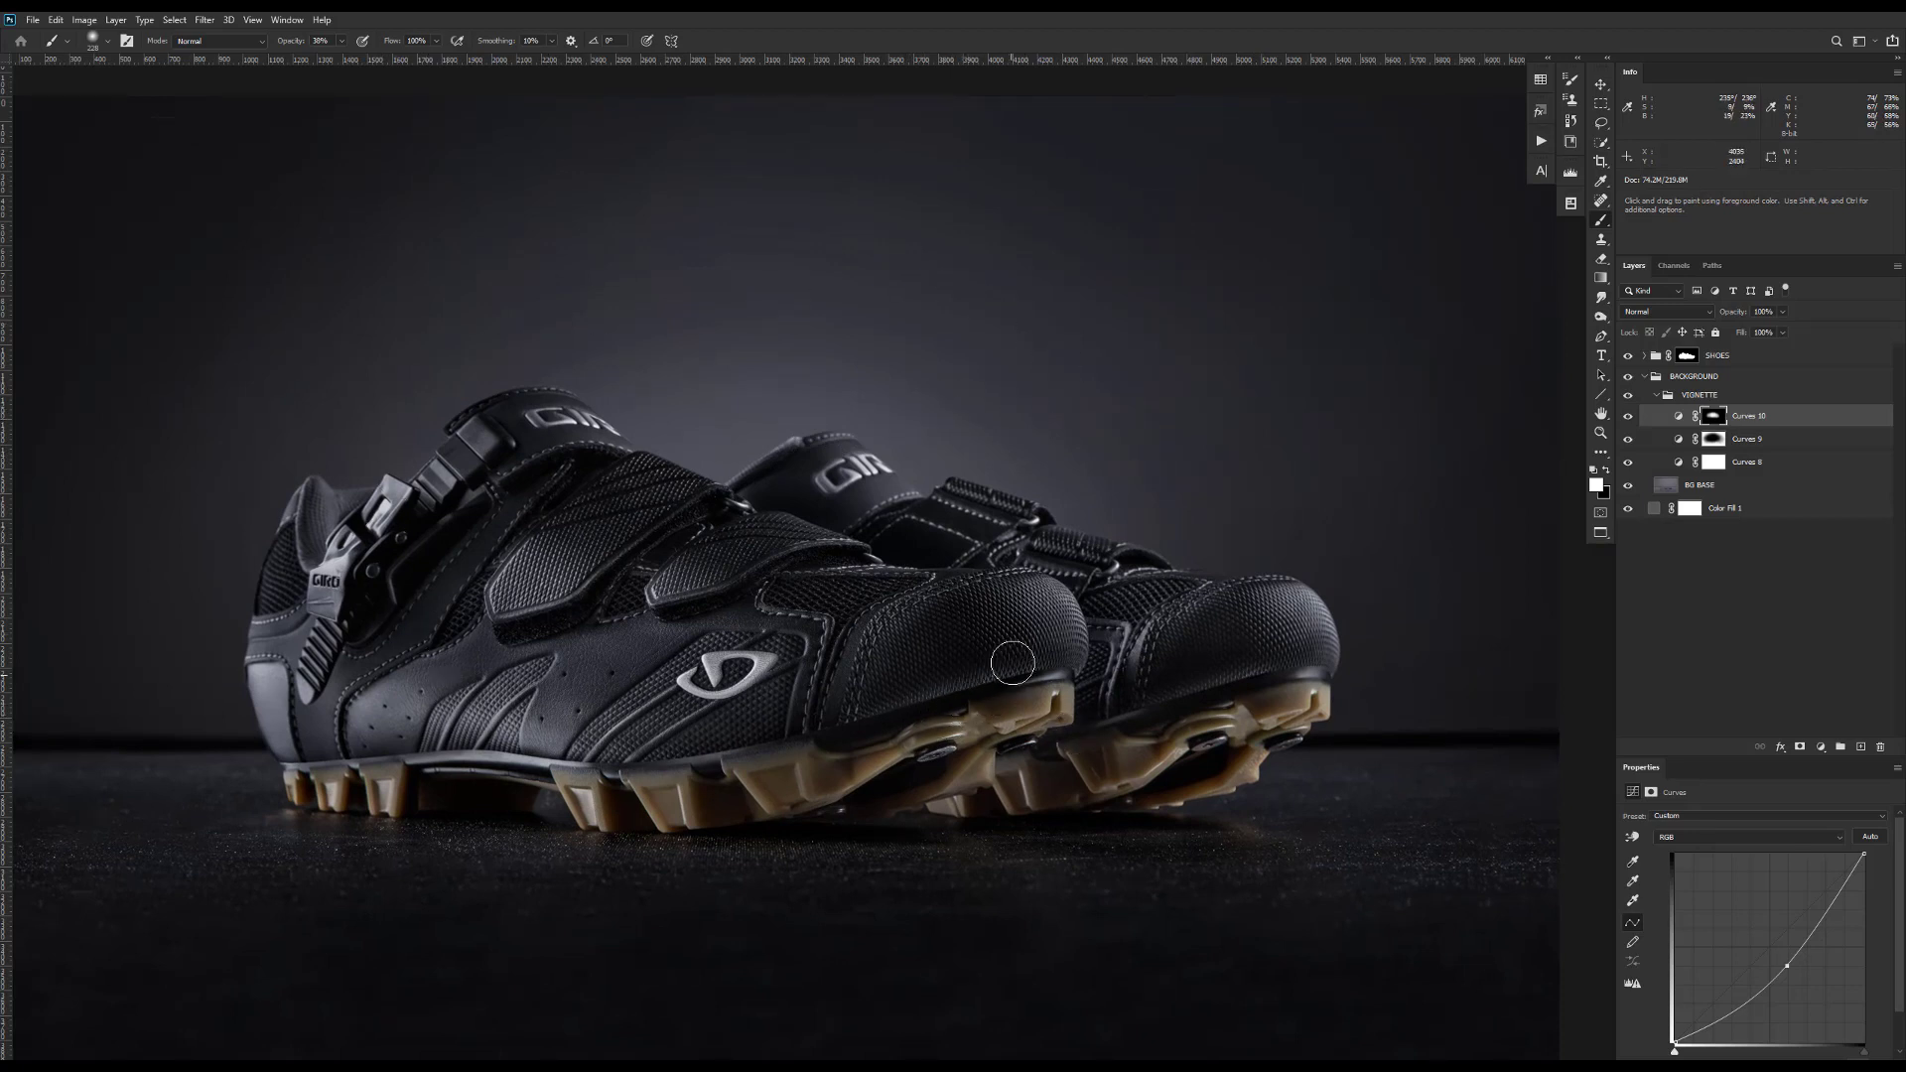
pyautogui.scroll(-1, 983, 592)
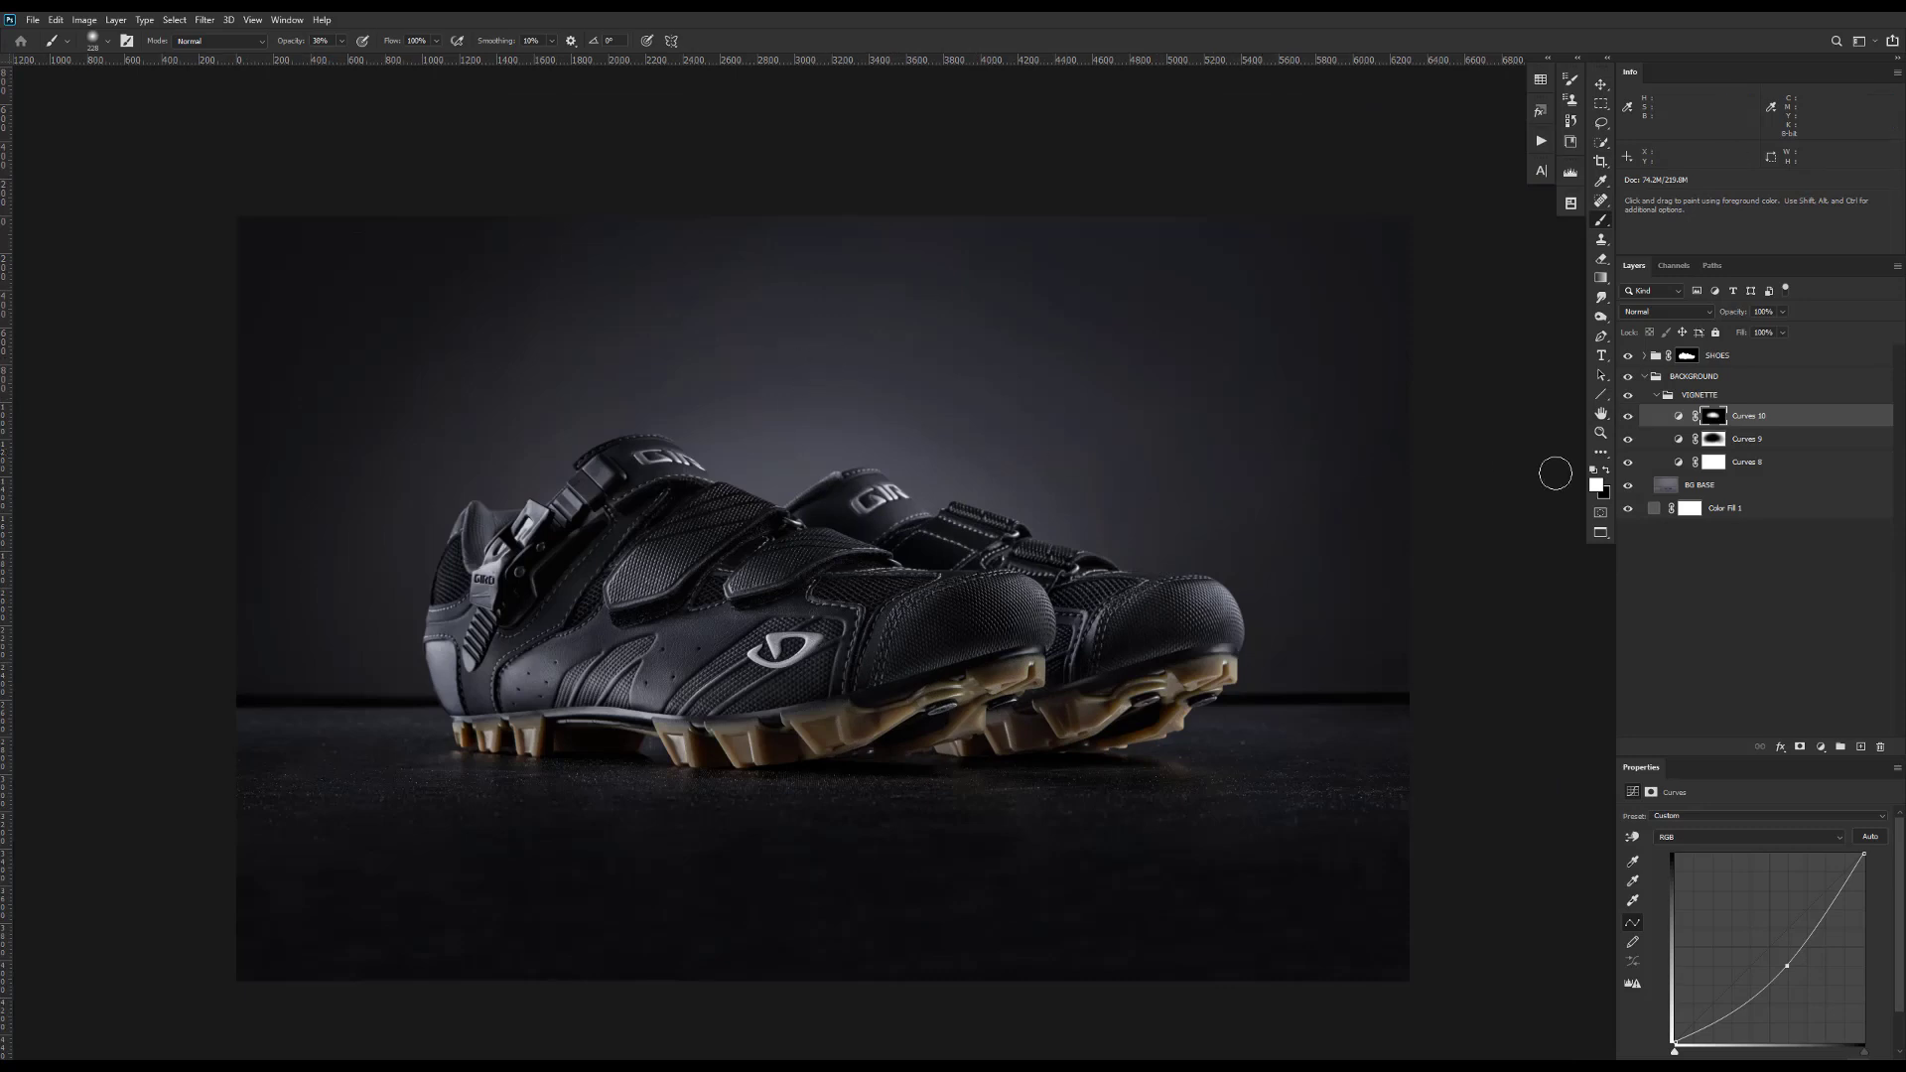
# - Add a fourth Curves layer at the top of the VIGNETTE group and bend its RGB curve to strongly brighten the background
pyautogui.click(1821, 747)
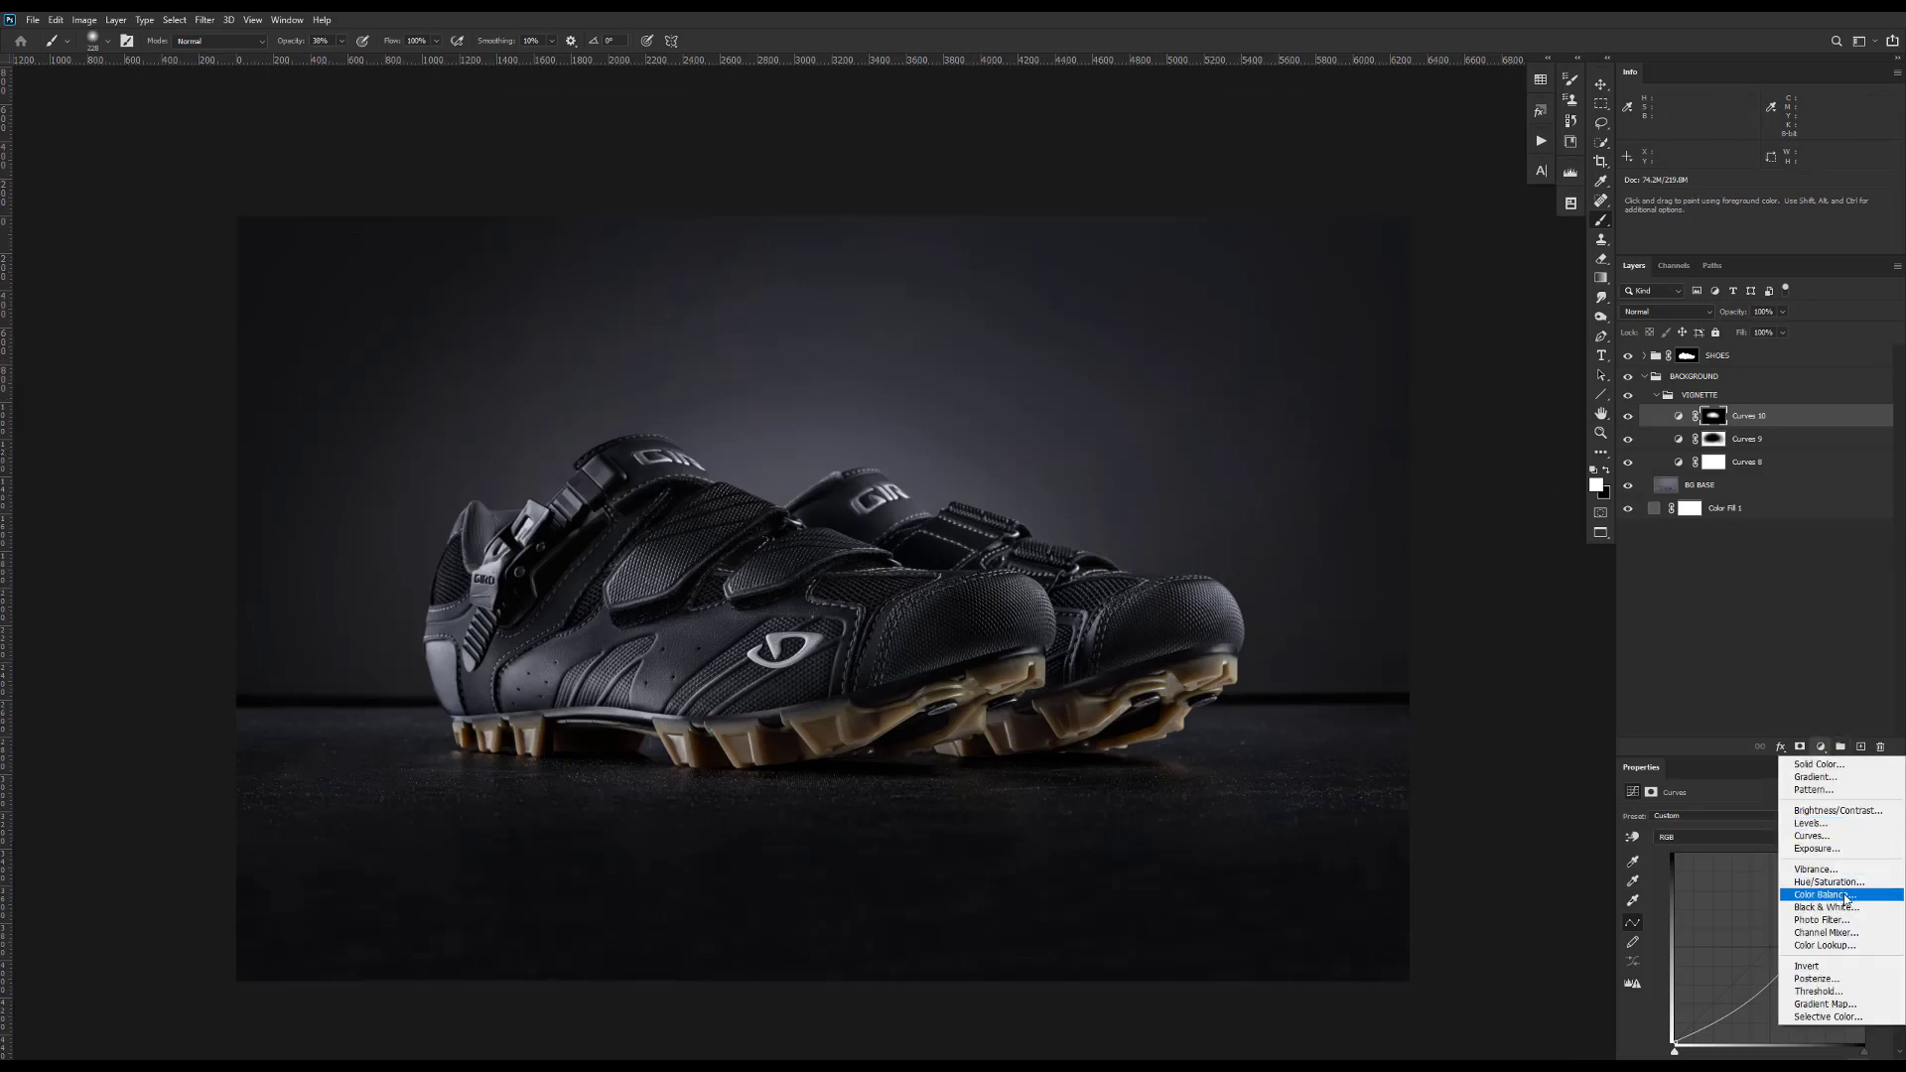
pyautogui.click(1835, 836)
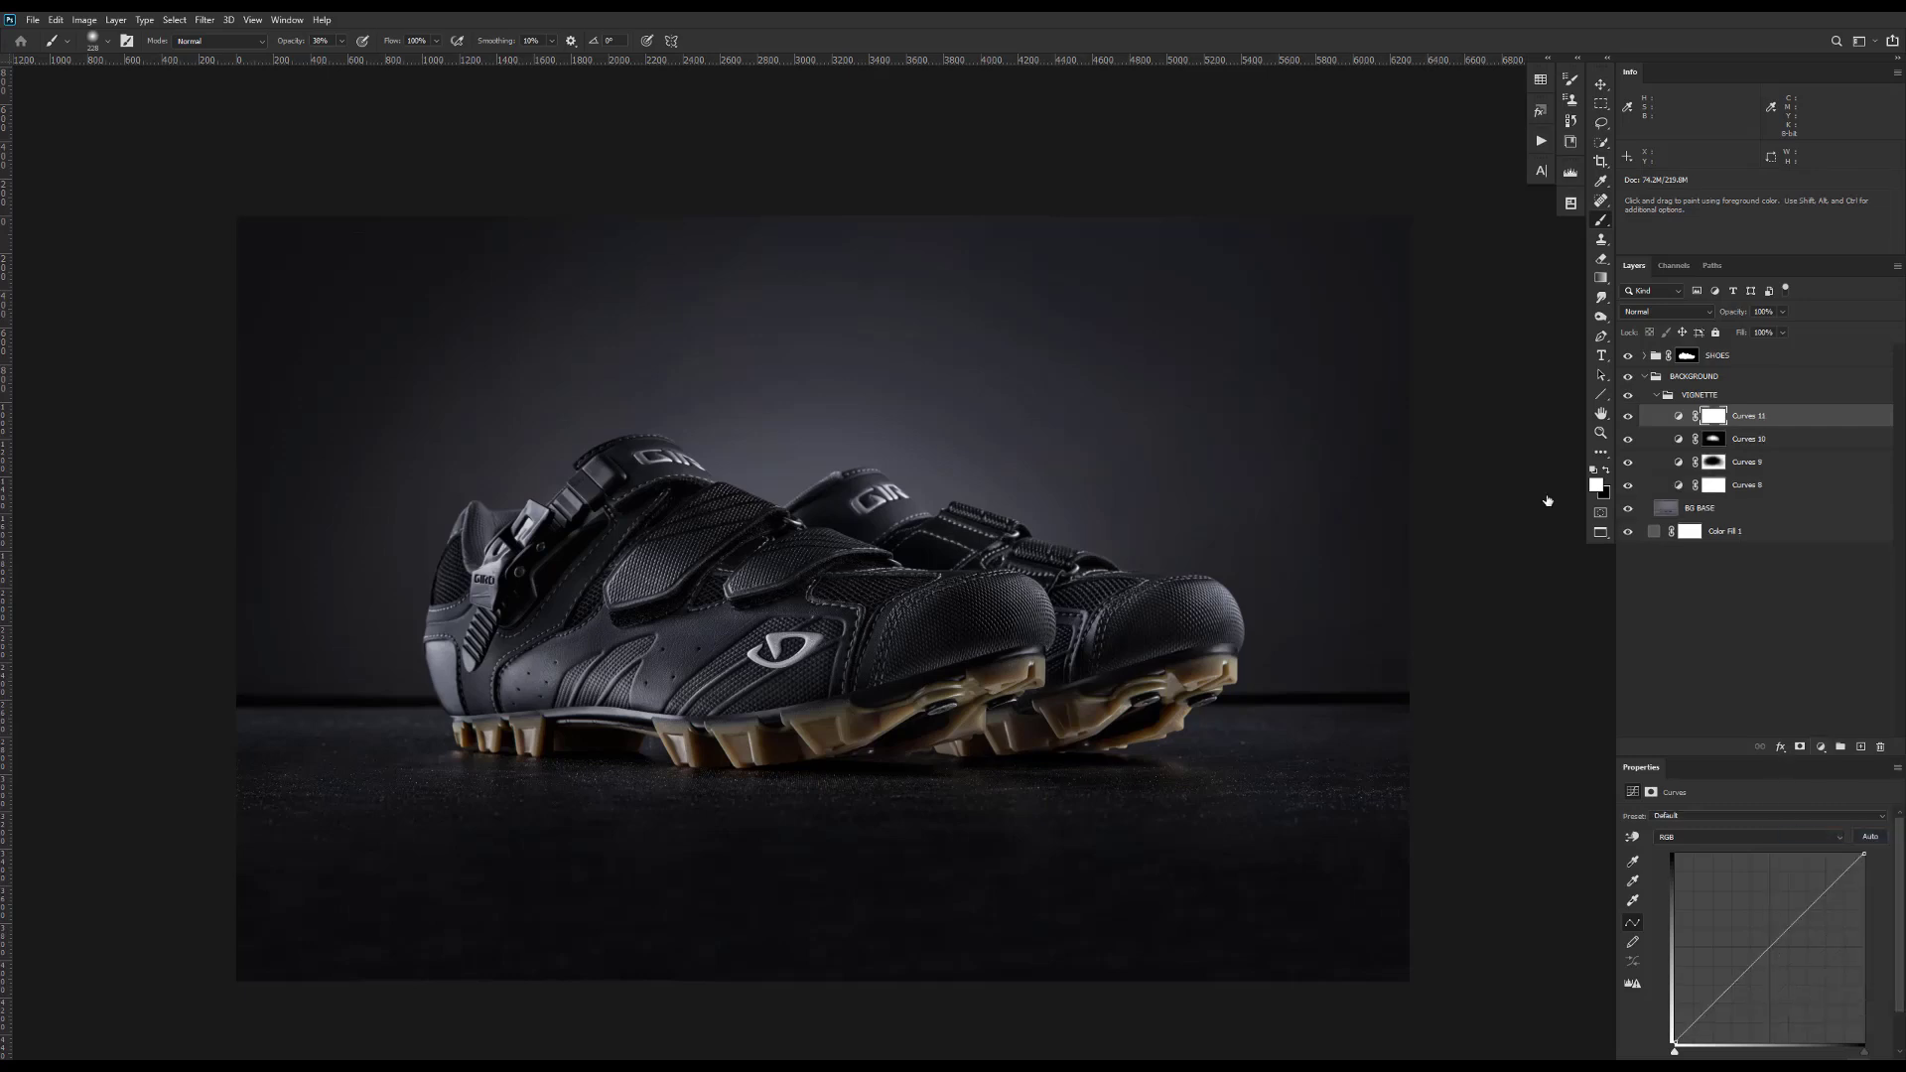
pyautogui.moveTo(1773, 951); pyautogui.dragTo(1795, 969)
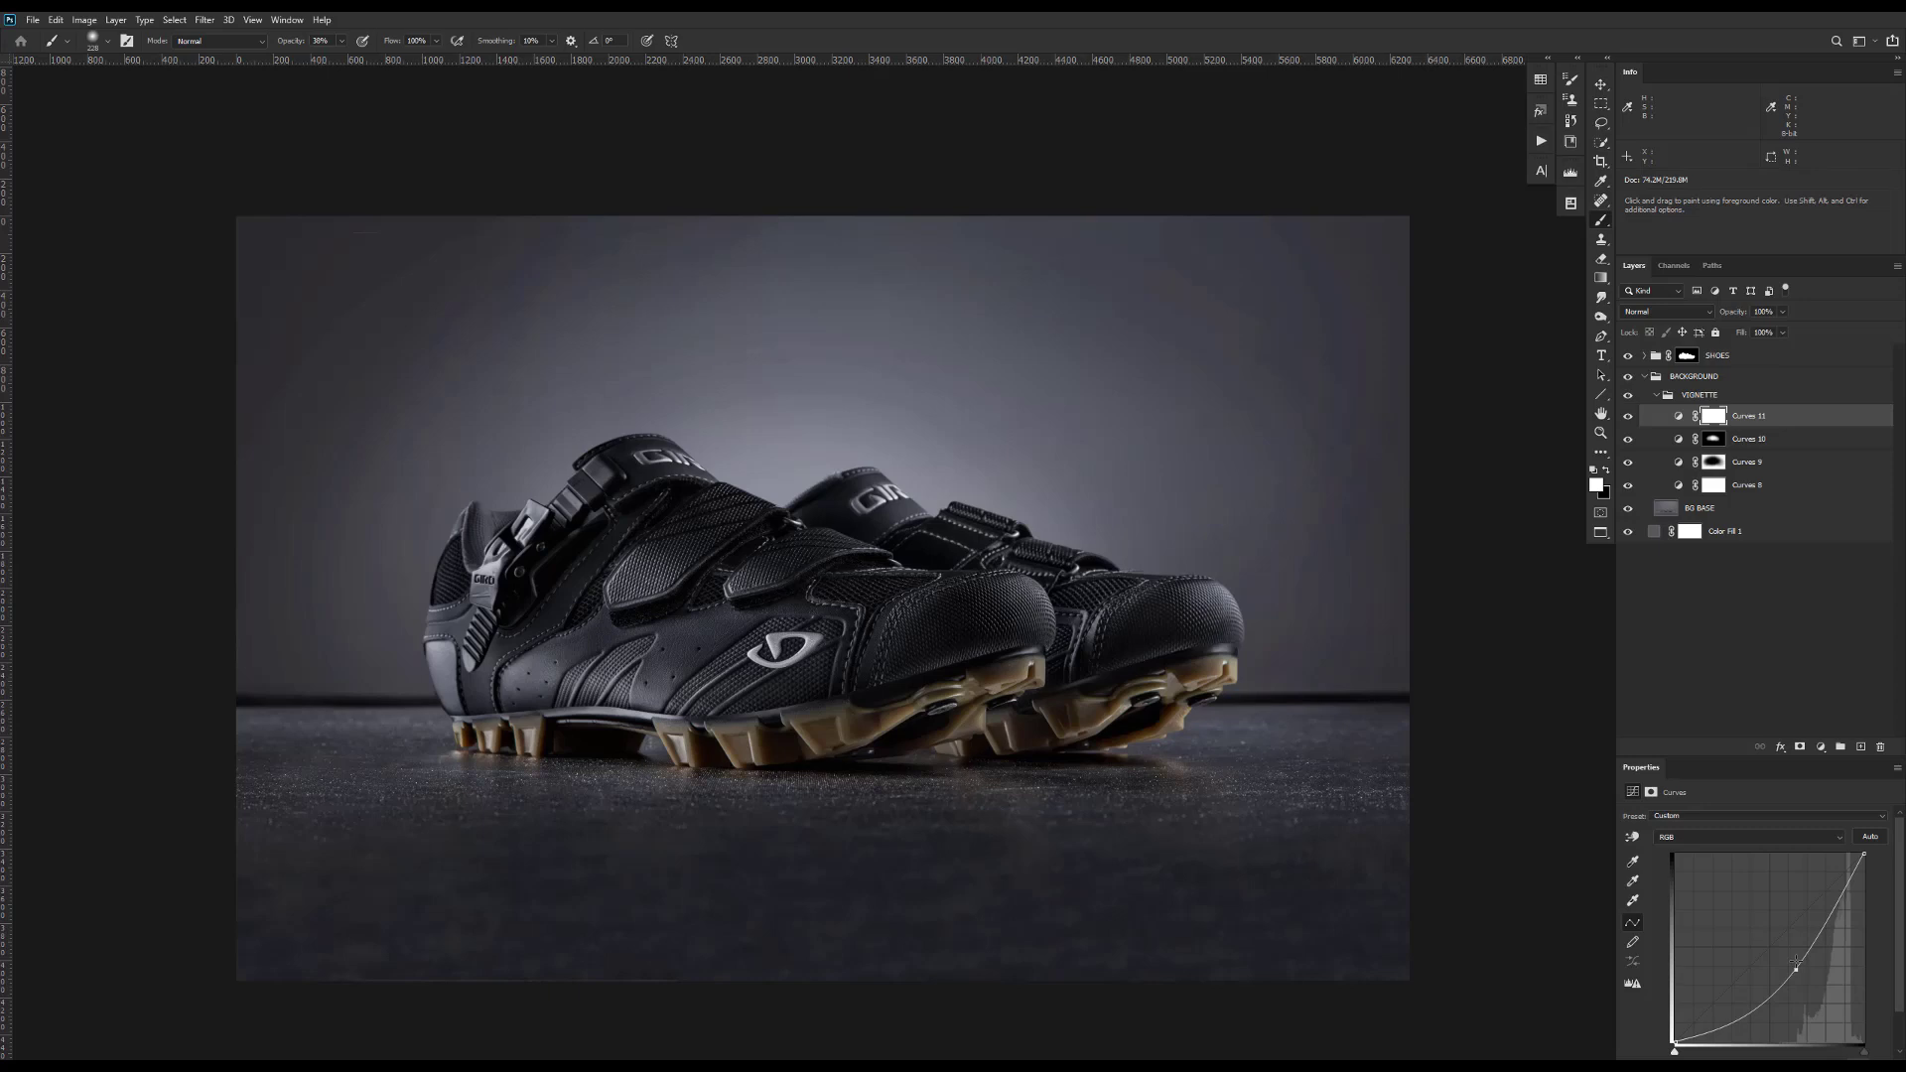
# - Examine the smoothness of the brightened backdrop gradient around the shoes and review the curves of the stacked VIGNETTE layers
pyautogui.scroll(3, 993, 581)
pyautogui.moveTo(772, 469); pyautogui.dragTo(1141, 760)
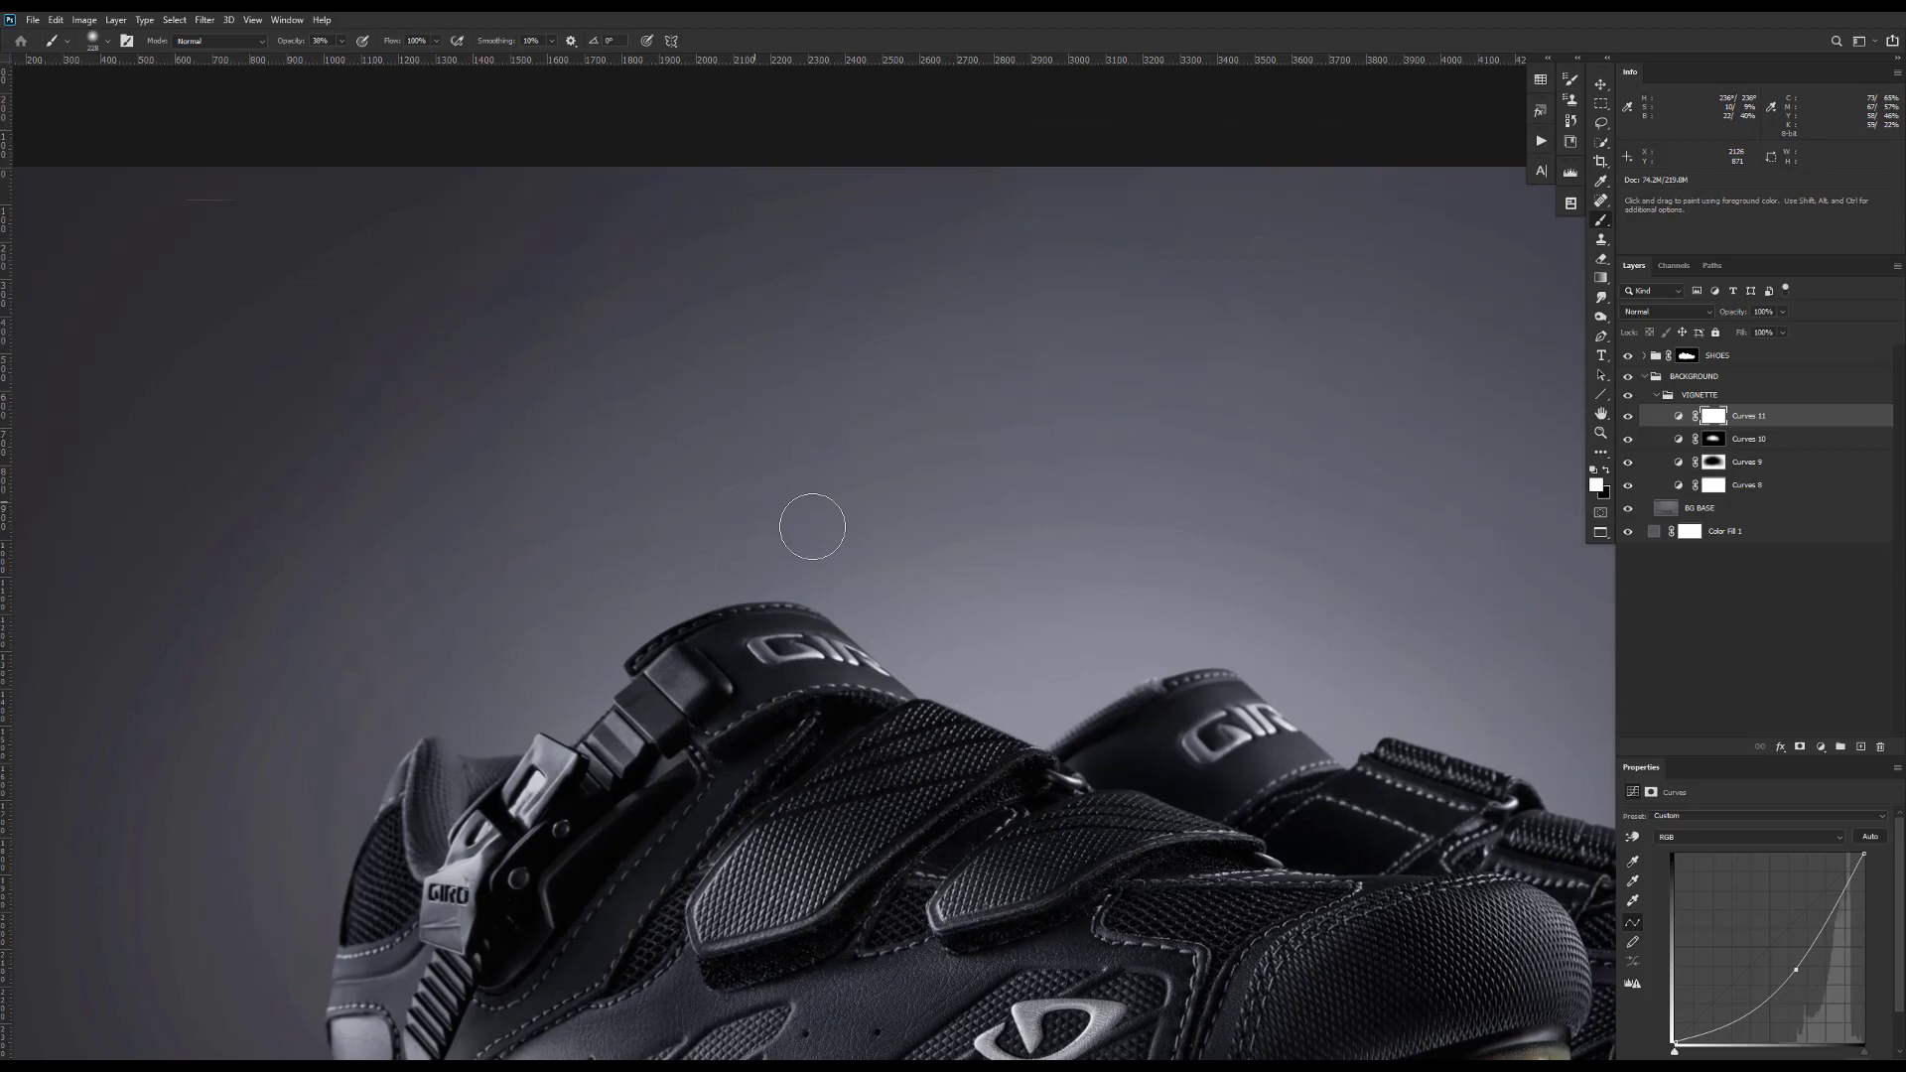
pyautogui.moveTo(1088, 503); pyautogui.dragTo(641, 457)
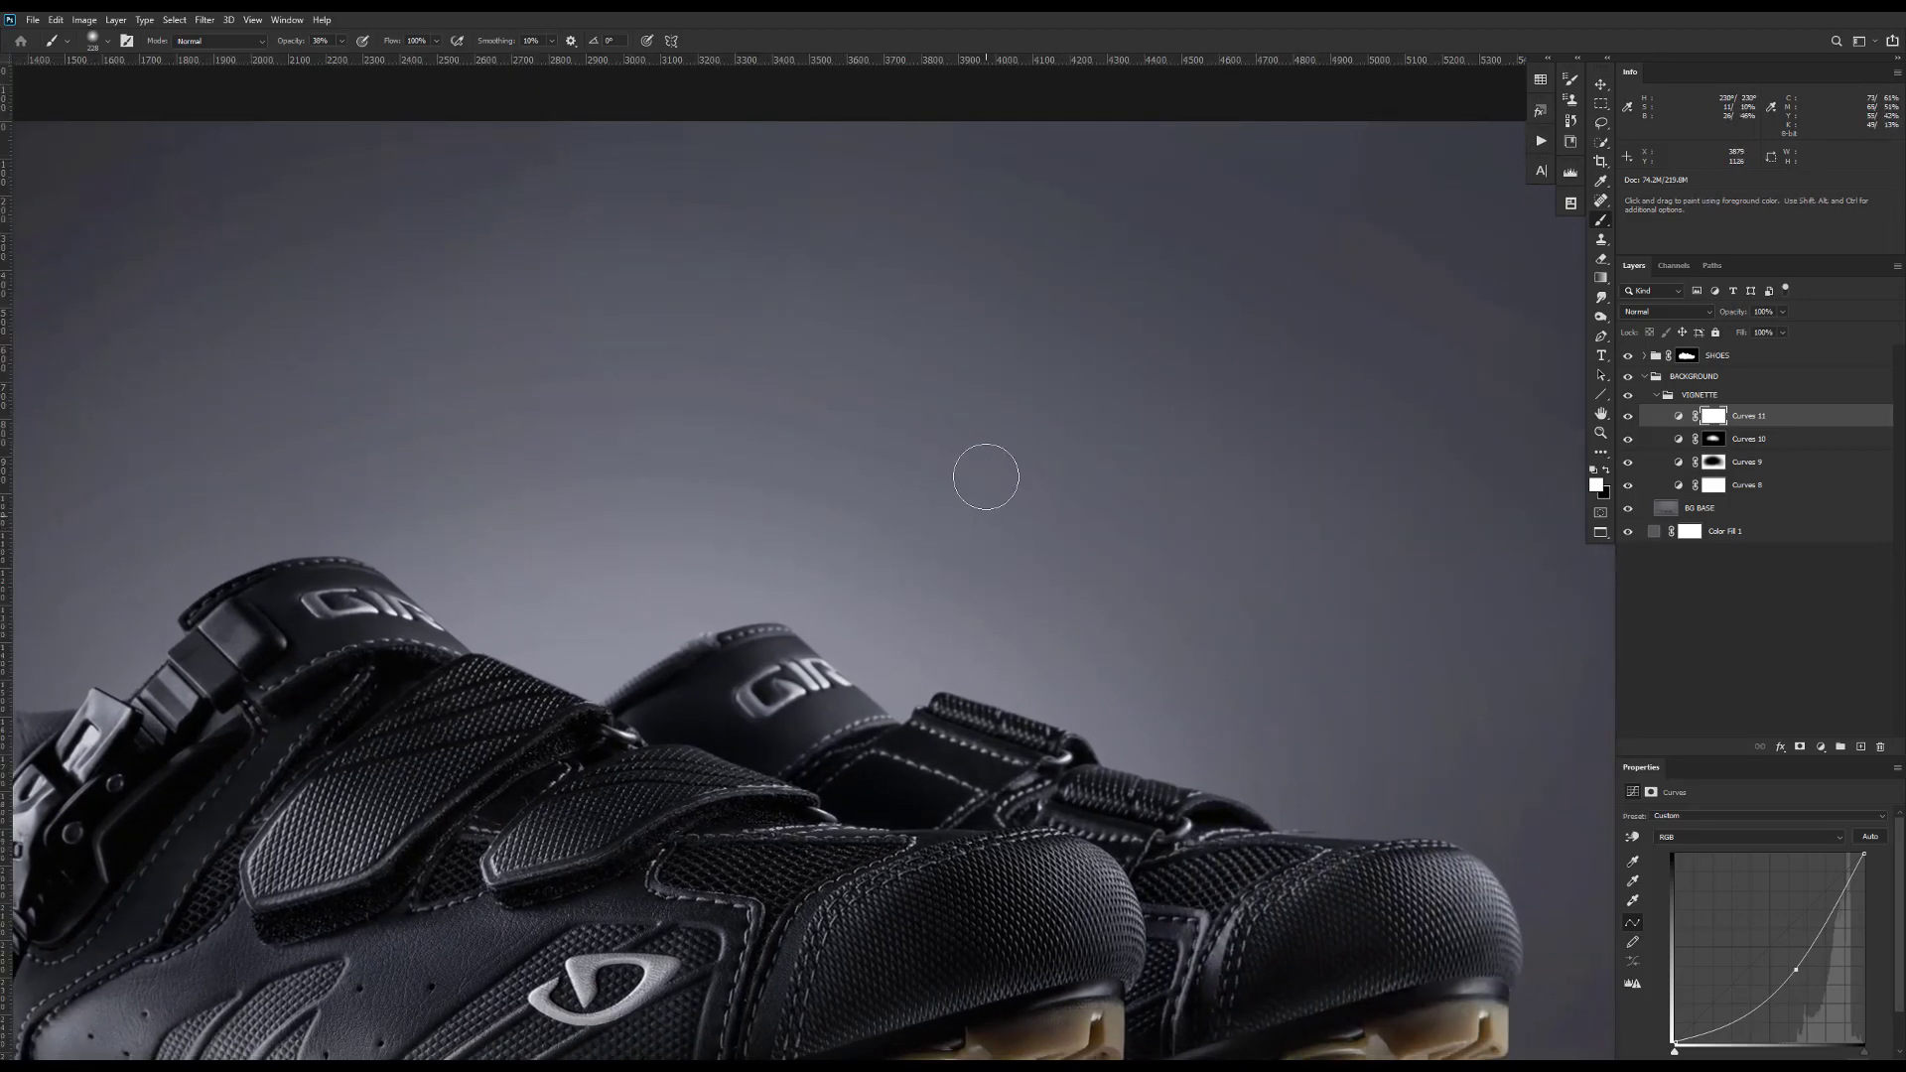
pyautogui.hotkey('ctrl', 'r')
pyautogui.moveTo(795, 379); pyautogui.dragTo(841, 445)
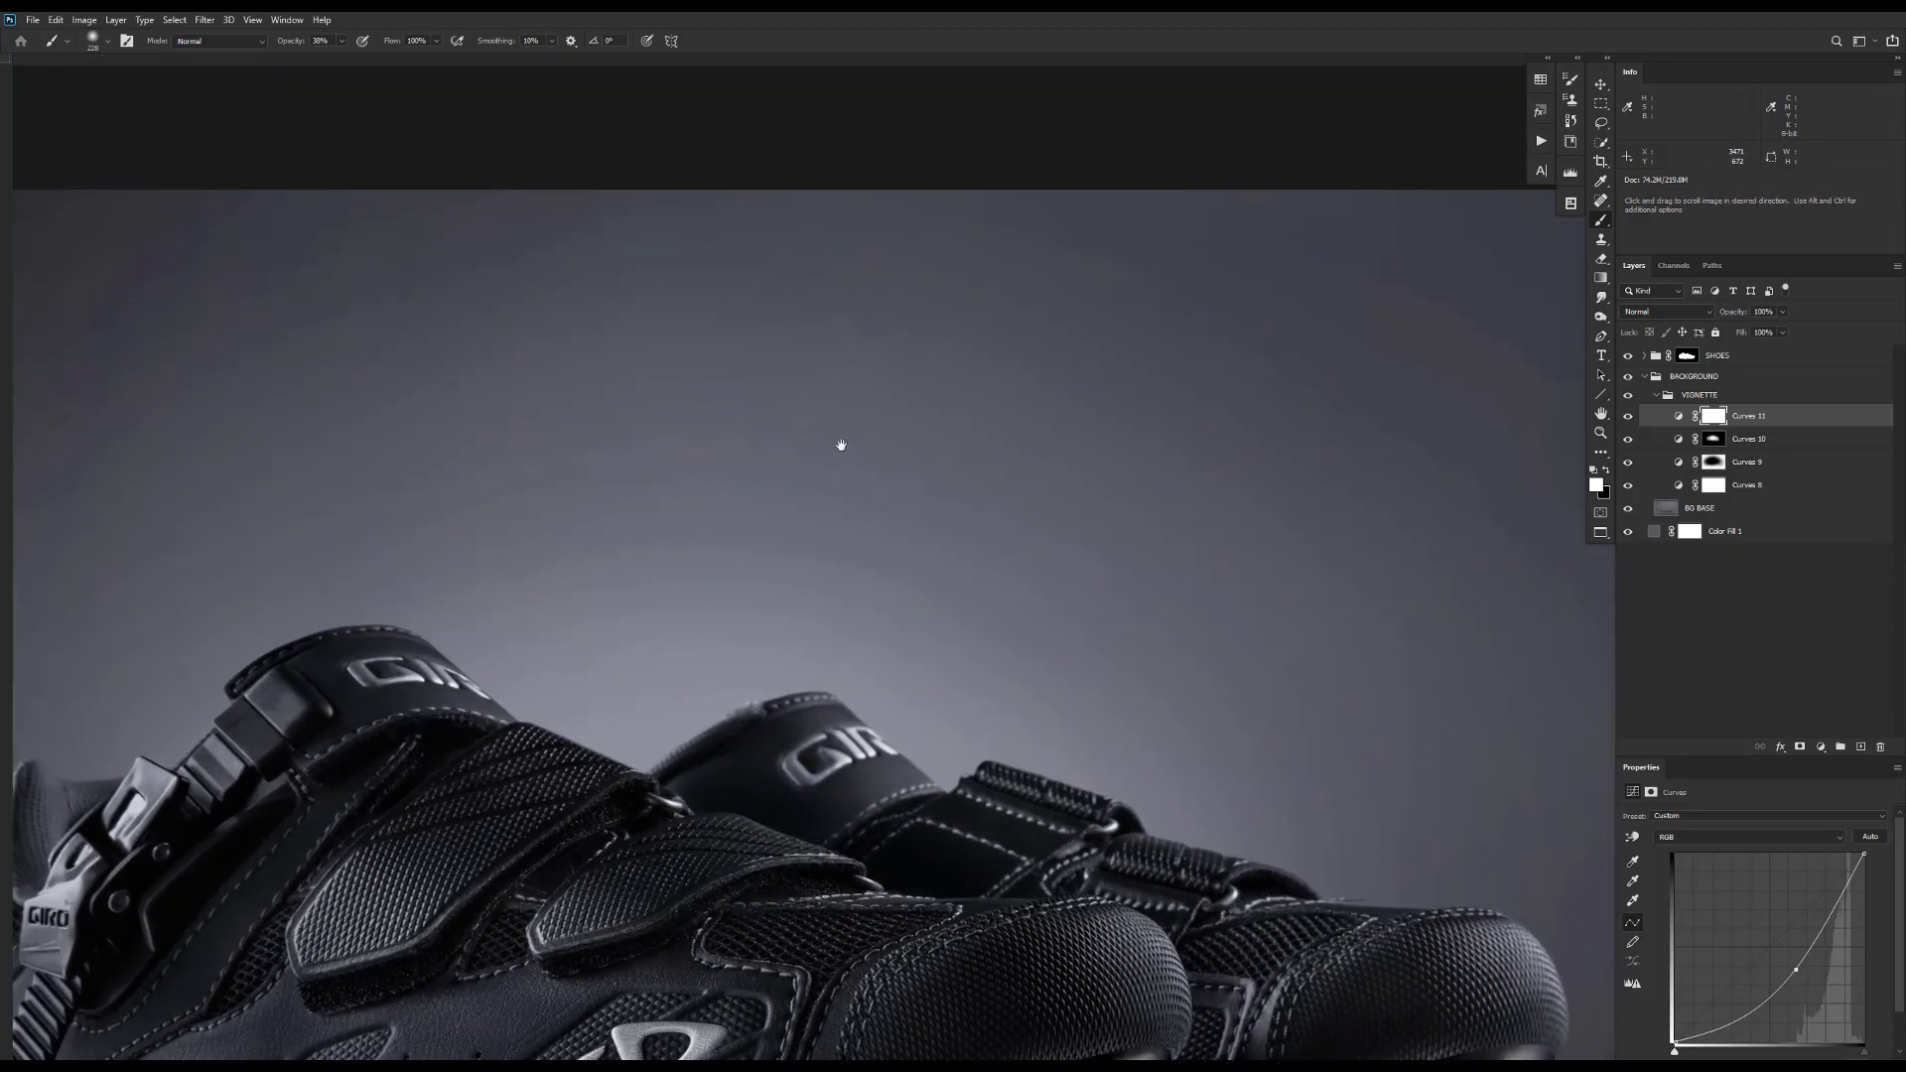
pyautogui.hotkey('ctrl', 'r')
pyautogui.click(1793, 484)
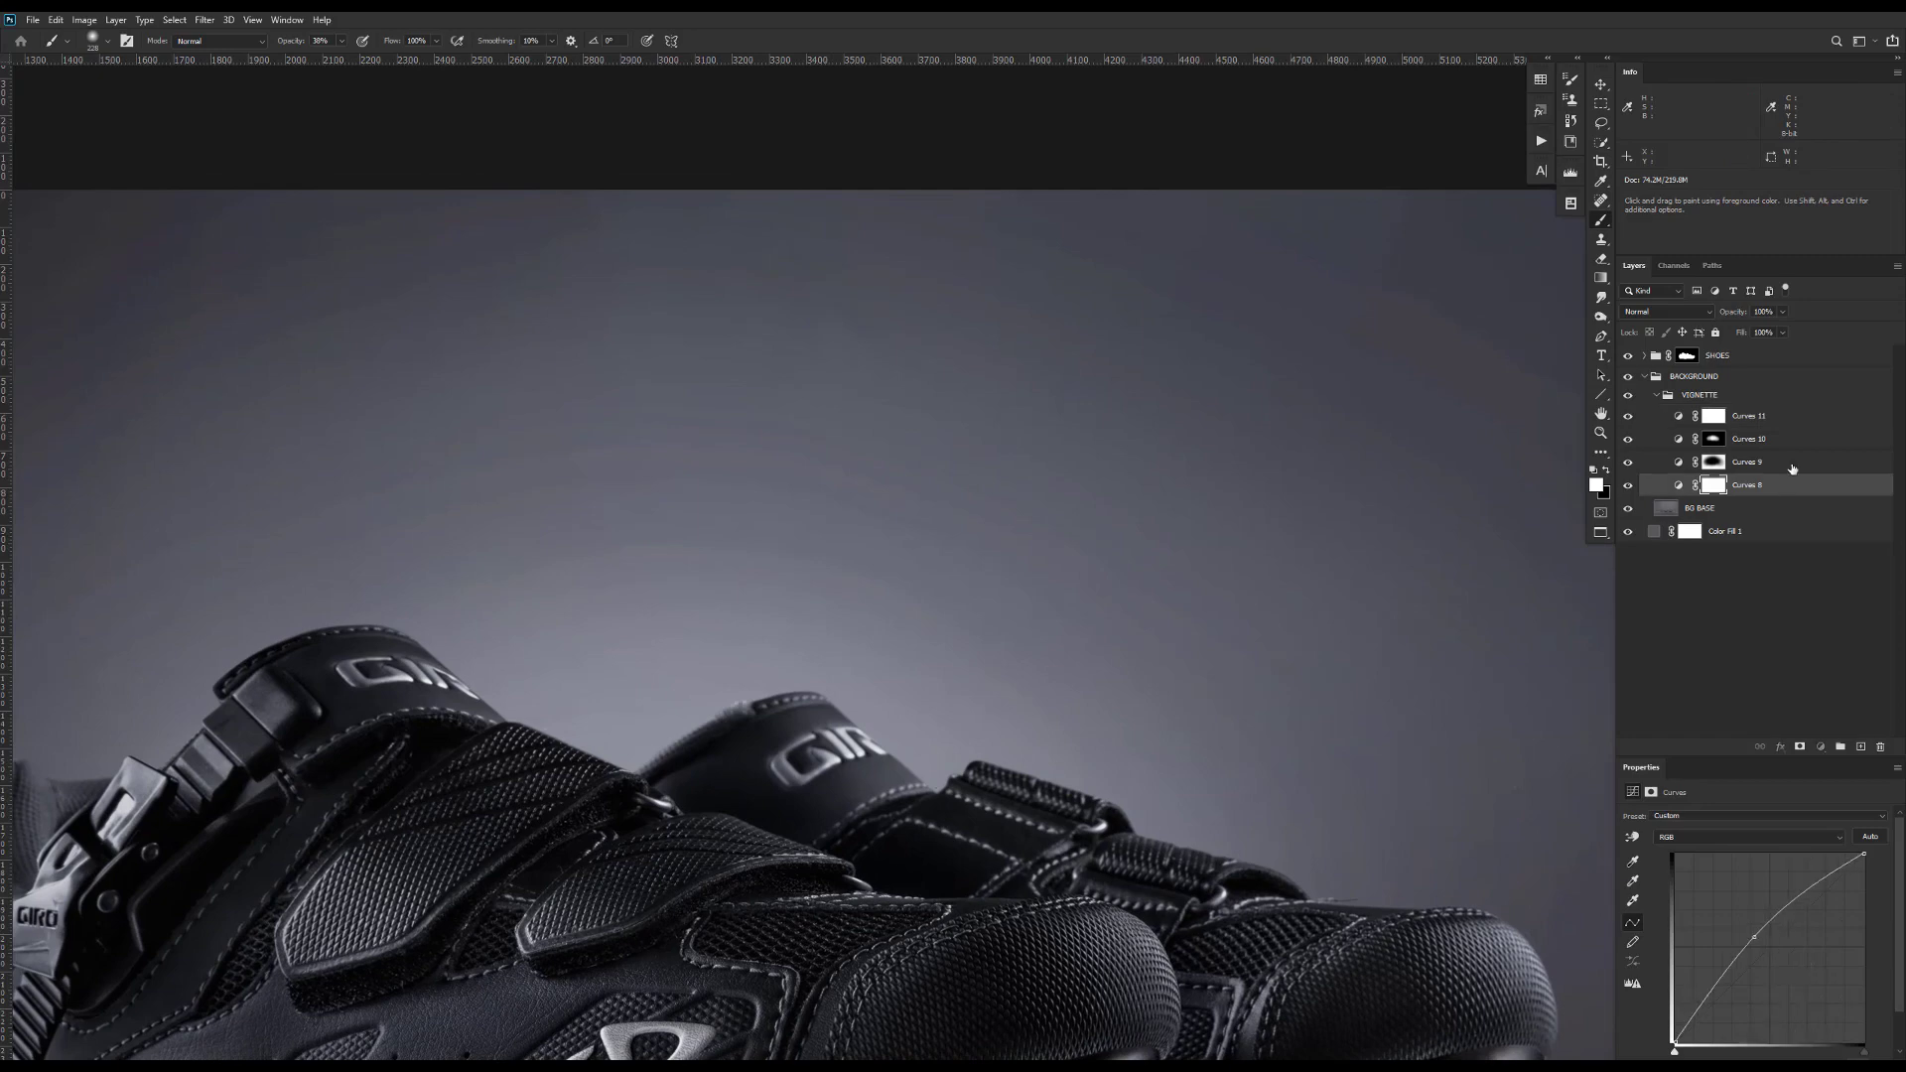
pyautogui.click(1793, 463)
pyautogui.click(1793, 438)
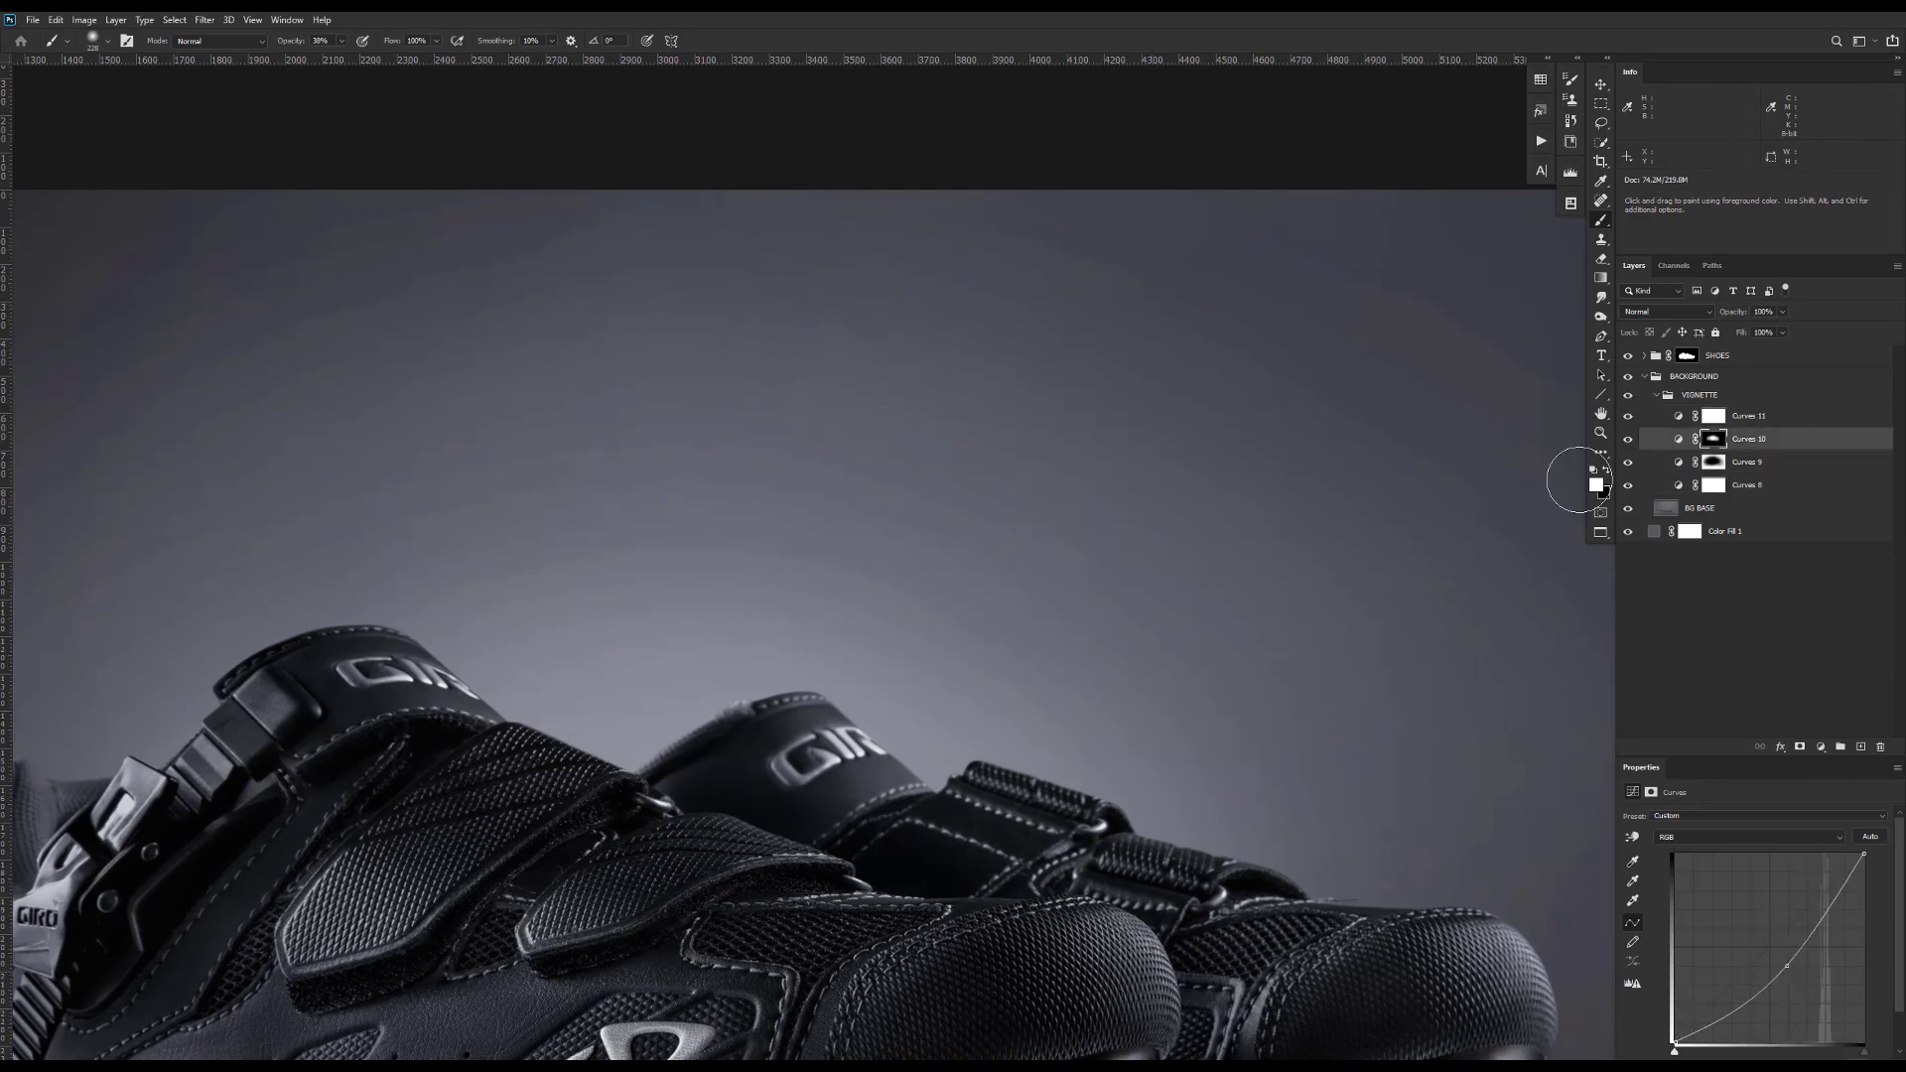
pyautogui.hotkey('alt', ']')
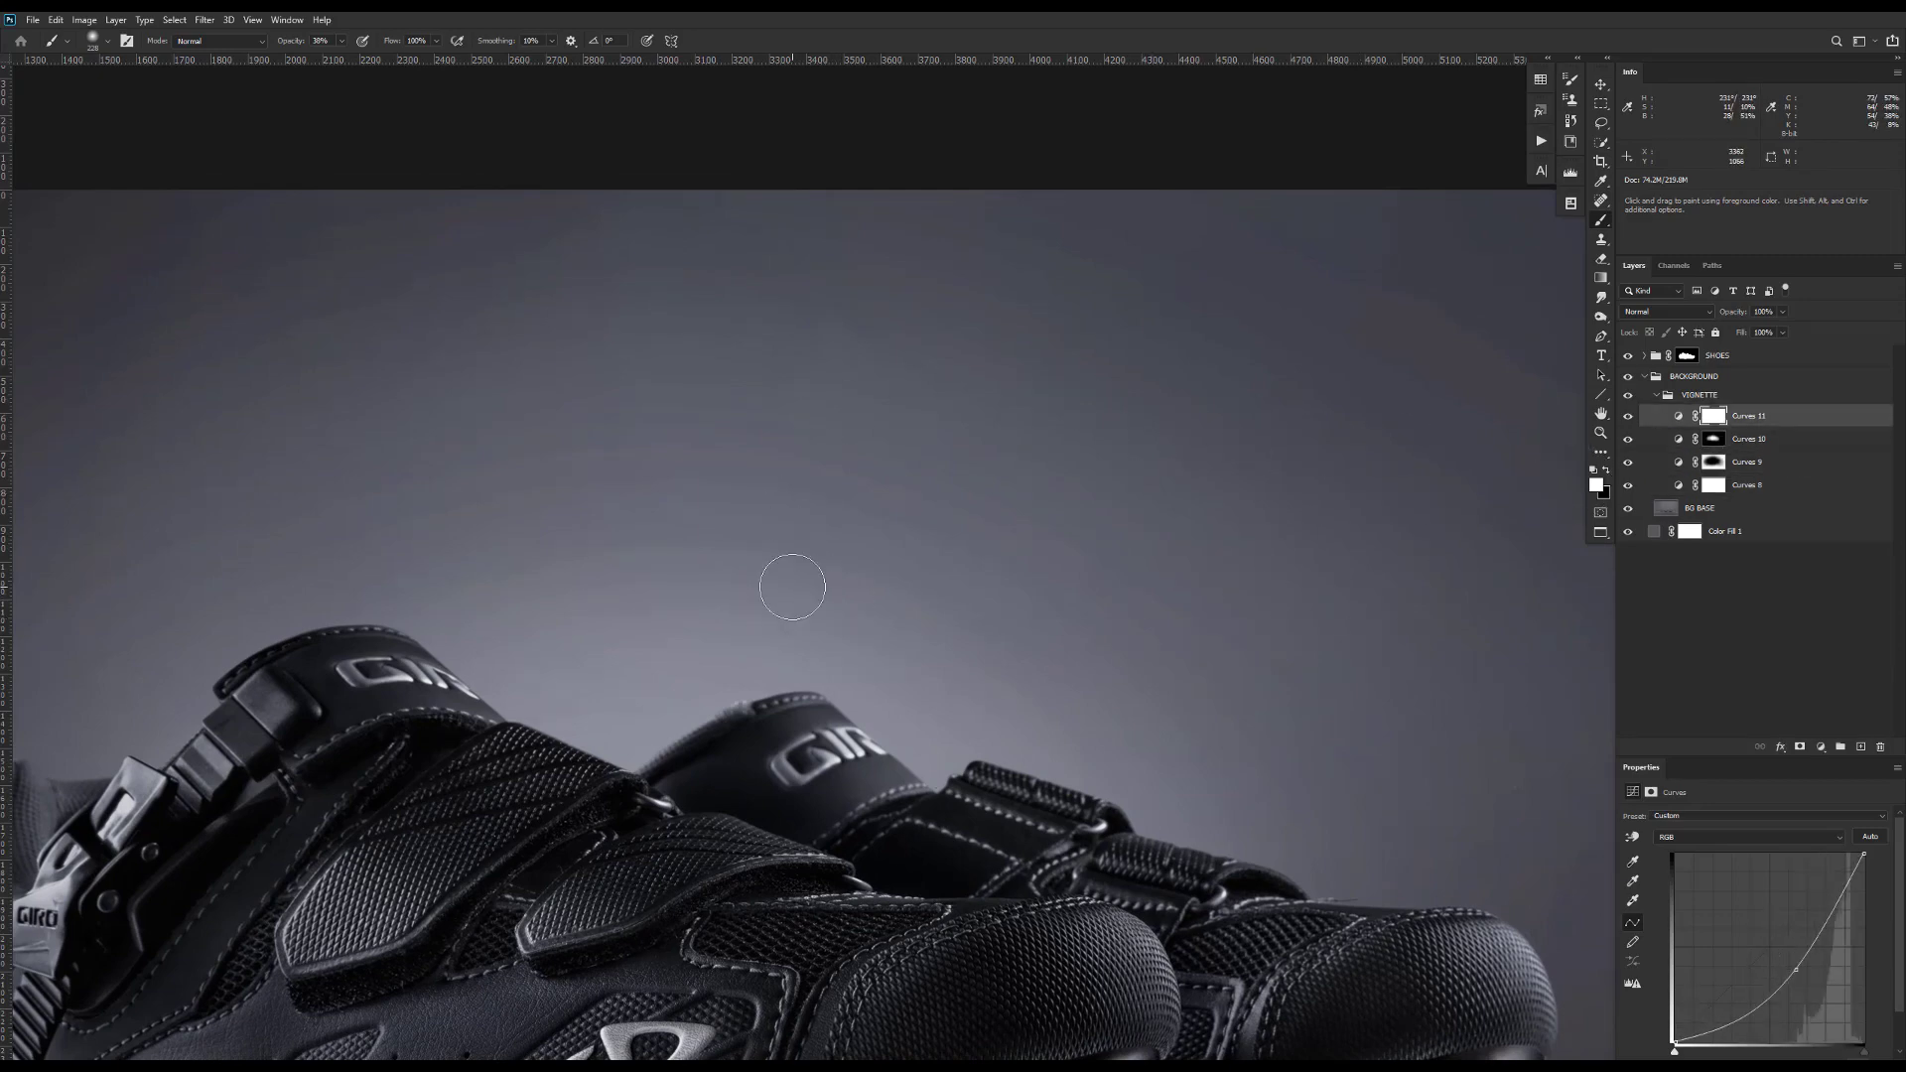
pyautogui.hotkey('ctrl', '0')
pyautogui.moveTo(792, 586); pyautogui.dragTo(938, 328)
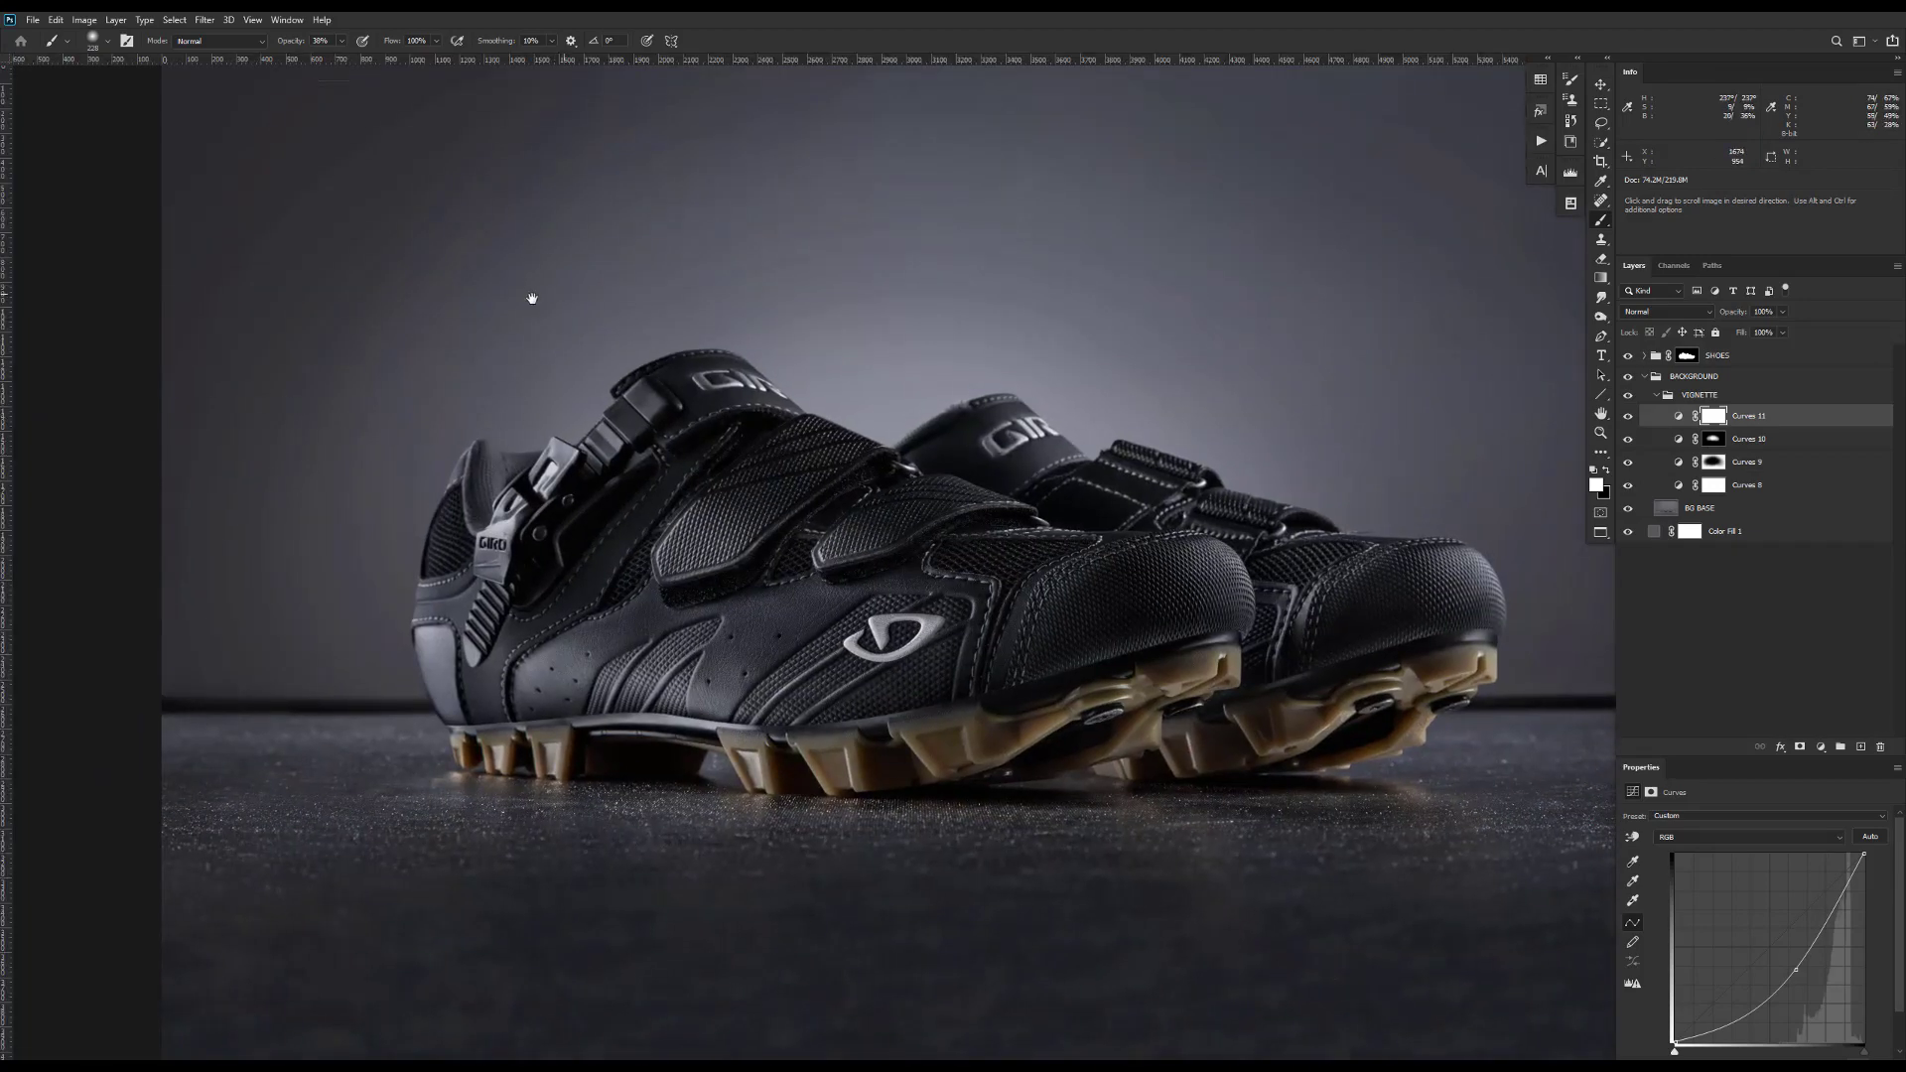
# - Apply the Add Noise filter at 4% with Gaussian distribution to the mask of the bottom Curves layer in the VIGNETTE group
pyautogui.moveTo(516, 349); pyautogui.dragTo(705, 492)
pyautogui.moveTo(1333, 637); pyautogui.dragTo(851, 626)
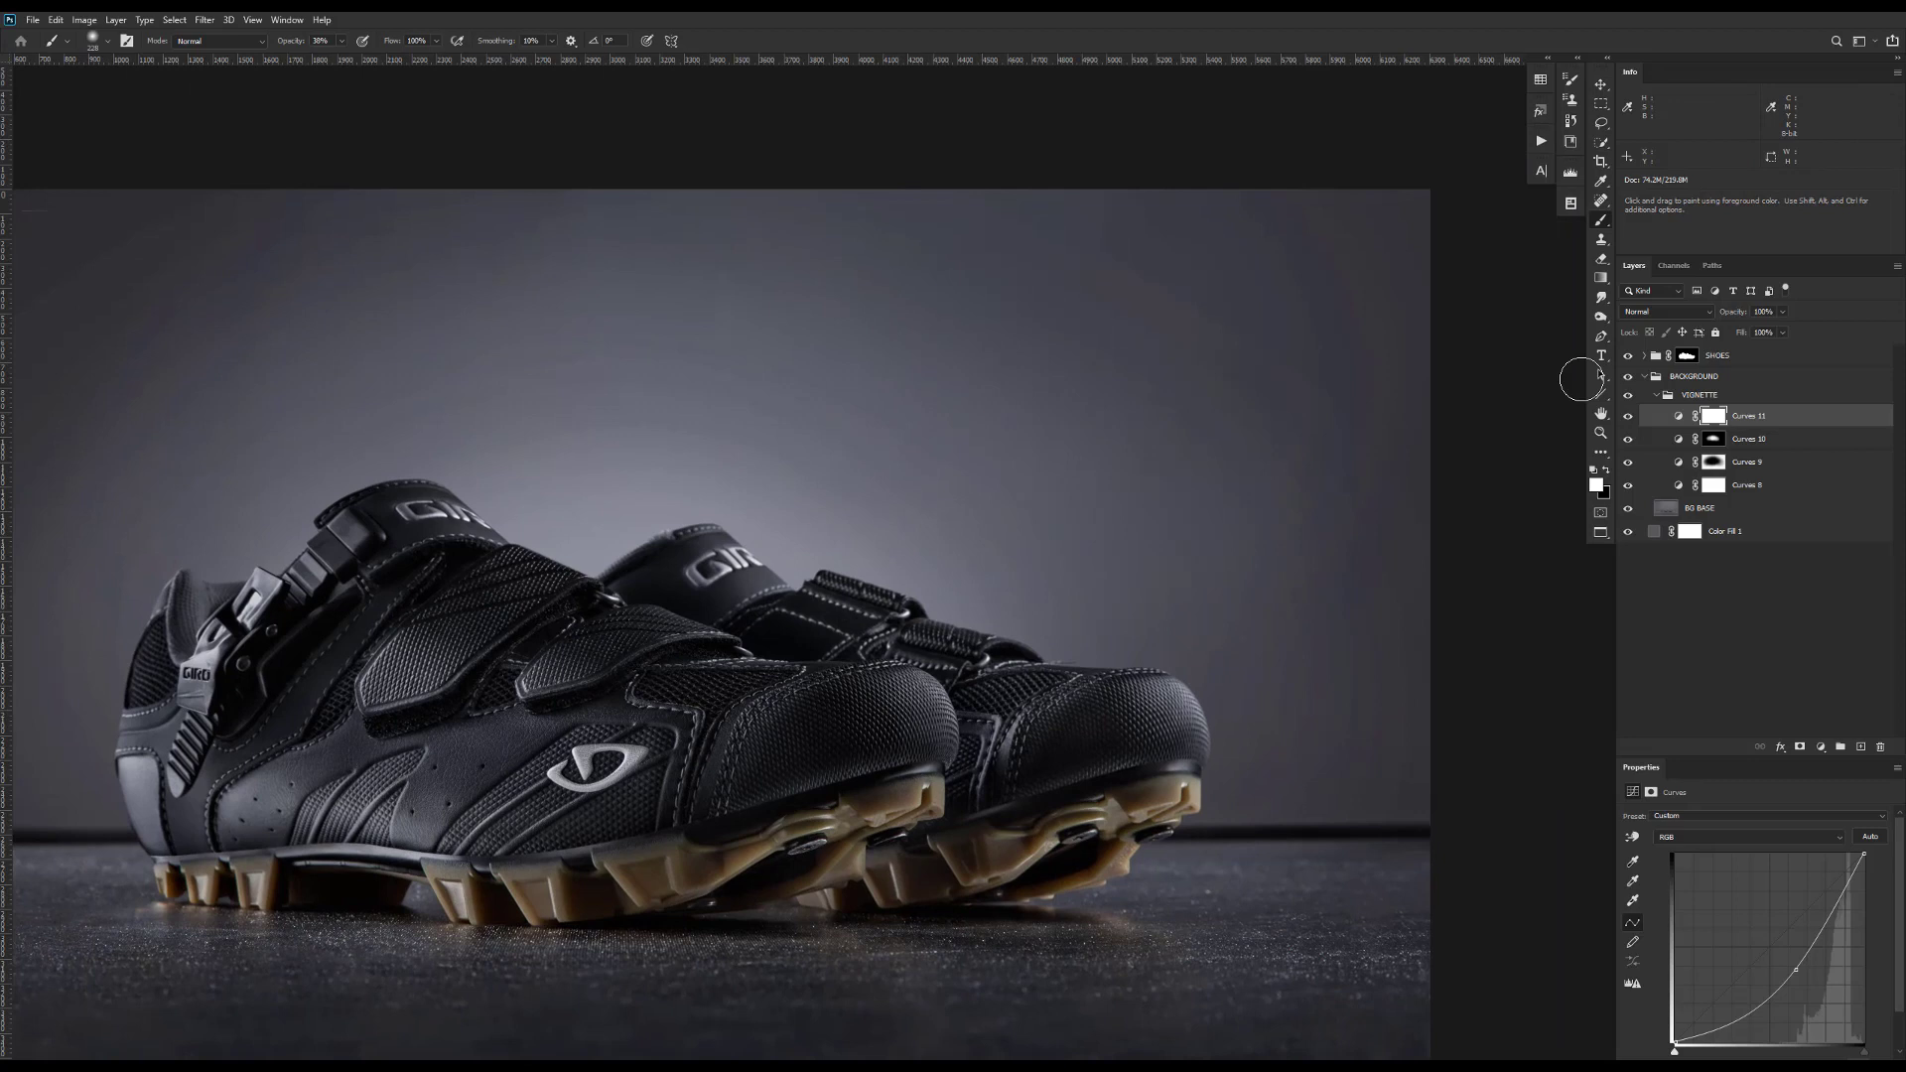
pyautogui.click(1715, 485)
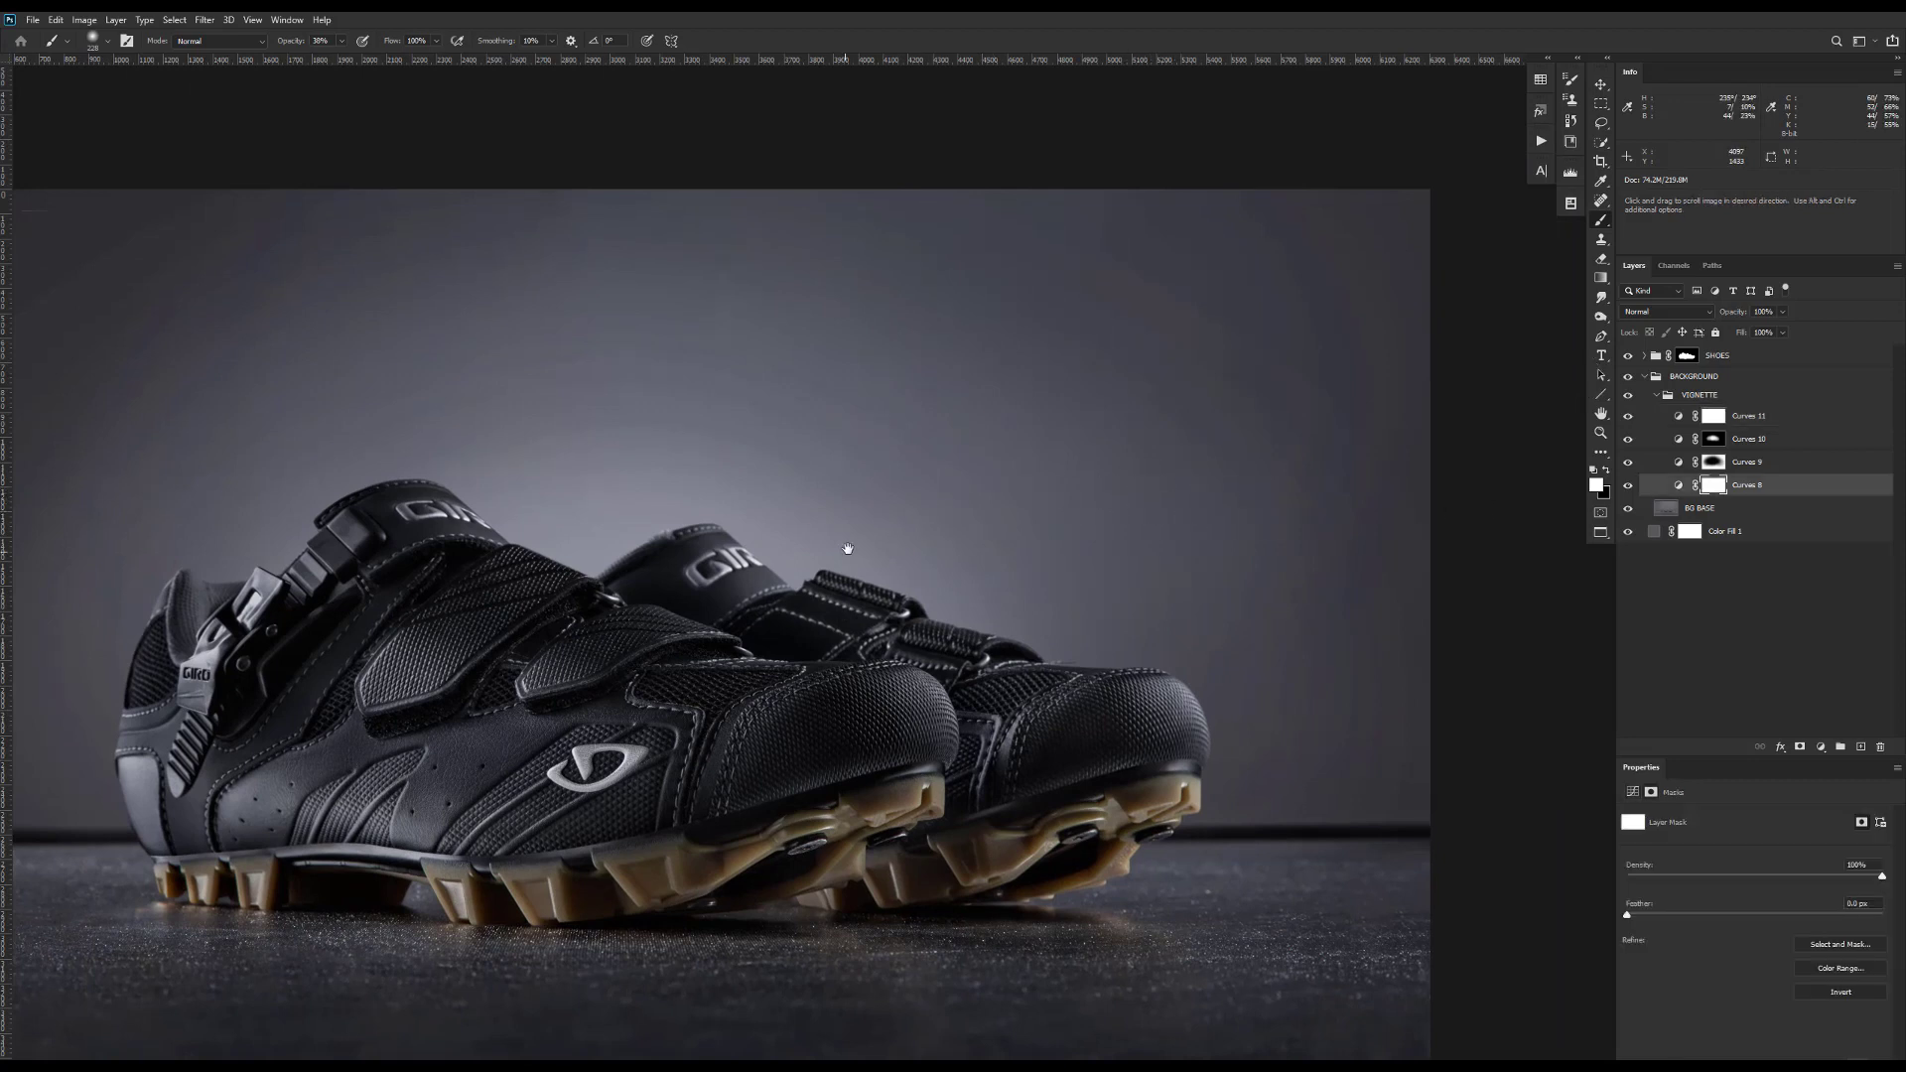
pyautogui.hscroll(-2, 1147, 551)
pyautogui.hotkey('ctrl', '+')
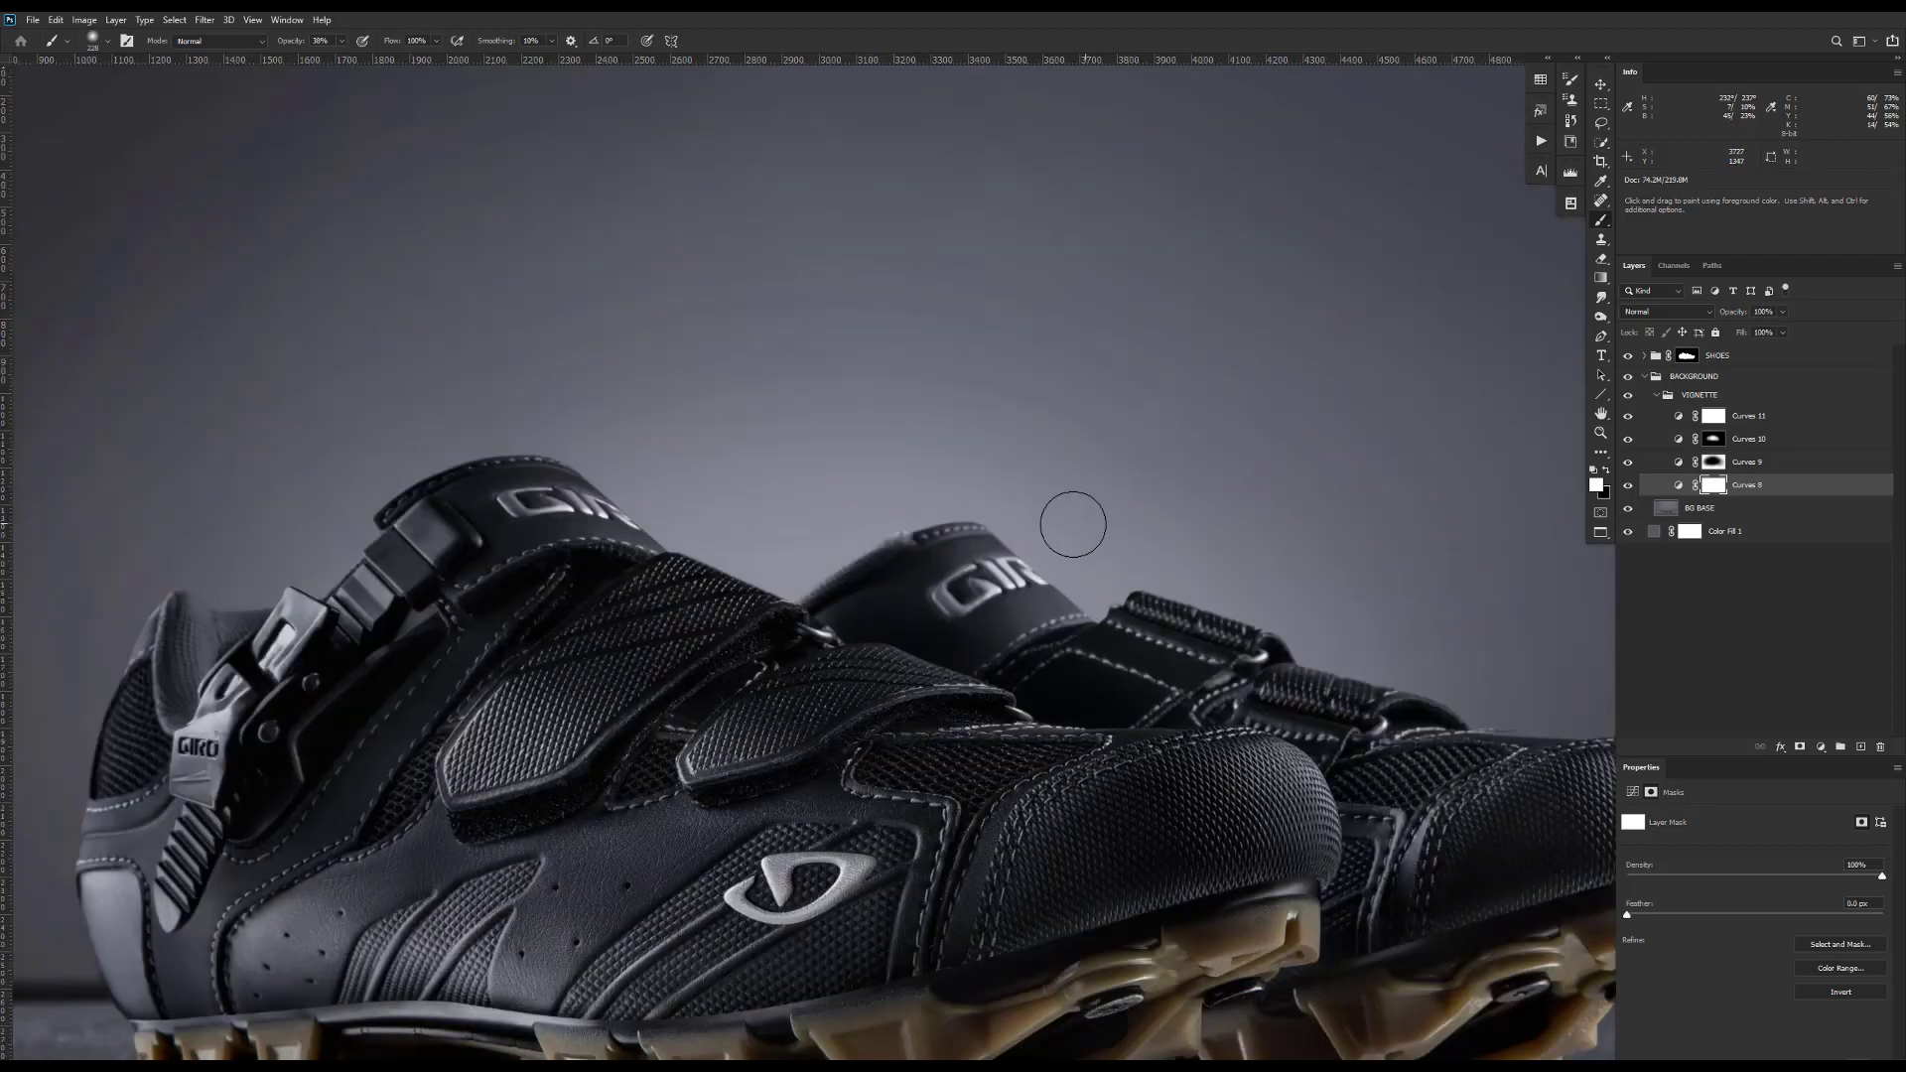
pyautogui.moveTo(991, 493); pyautogui.dragTo(1128, 581)
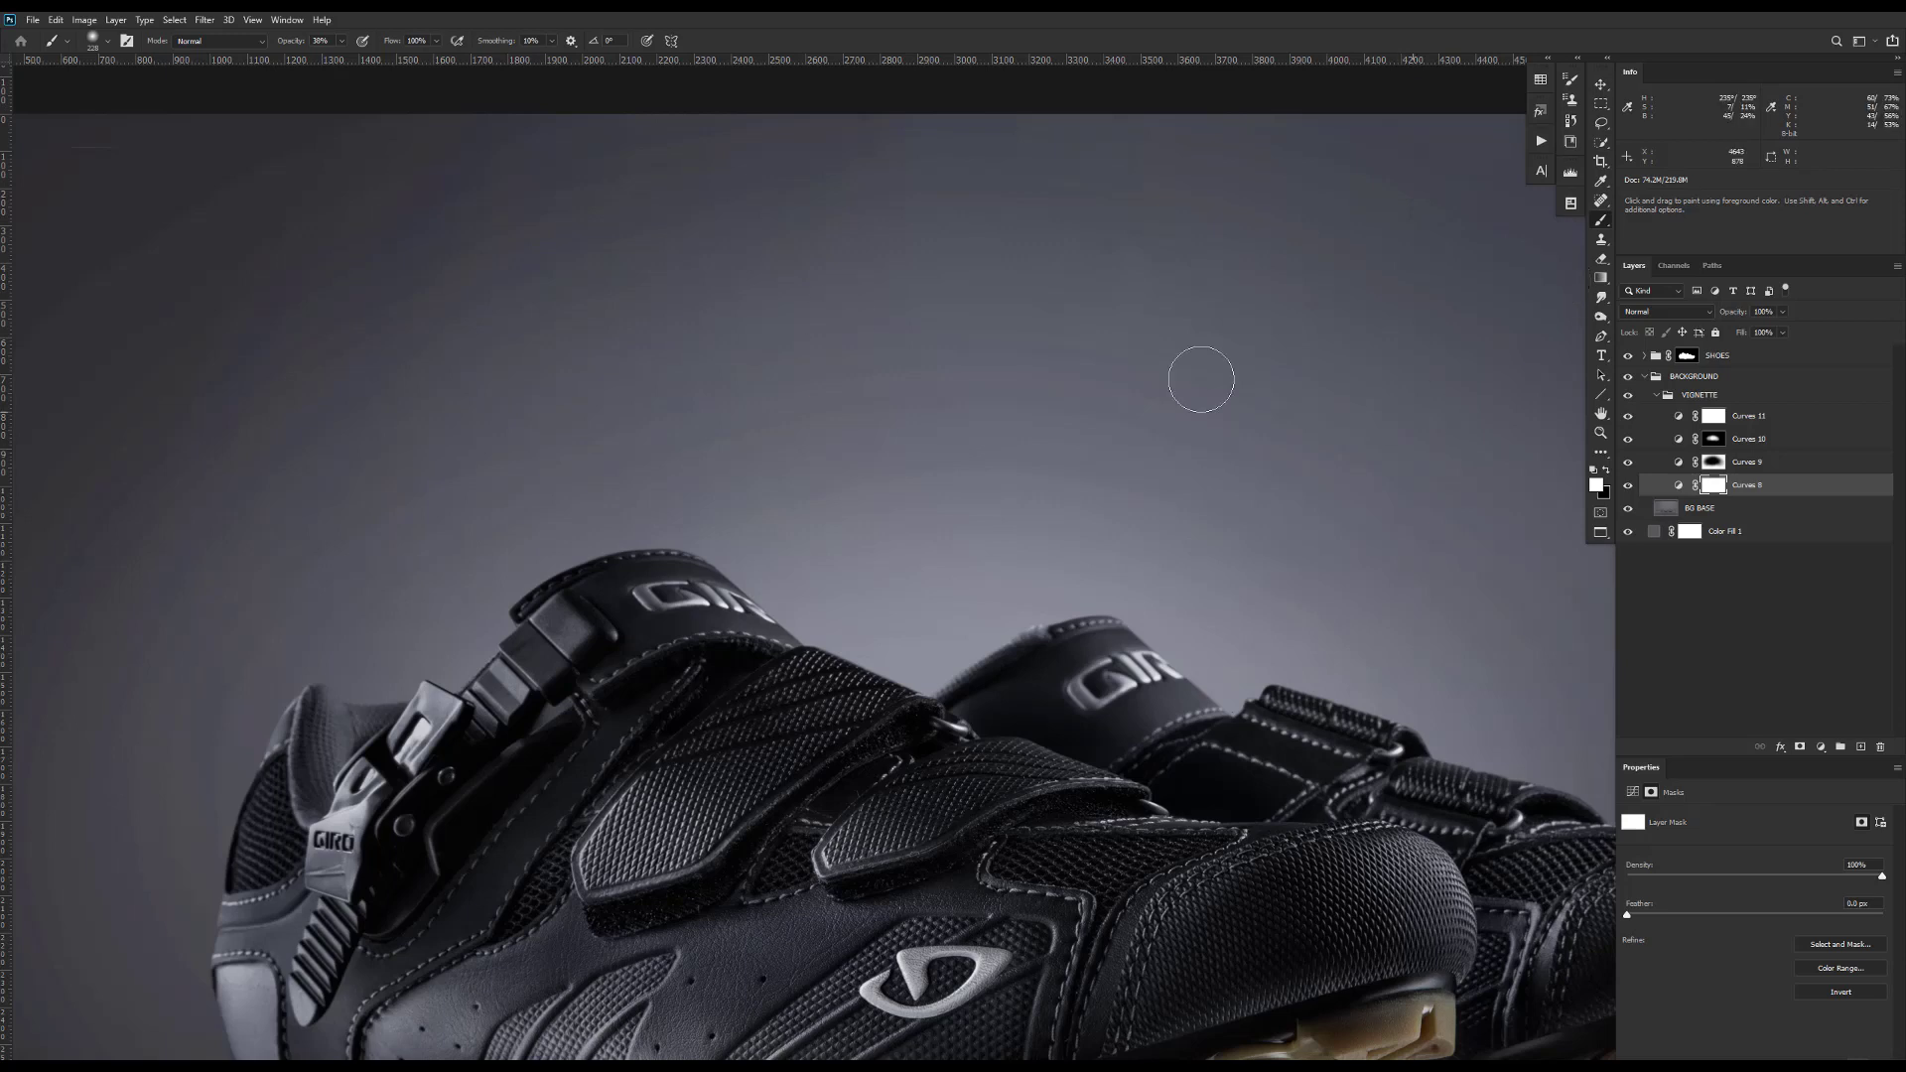
pyautogui.click(204, 20)
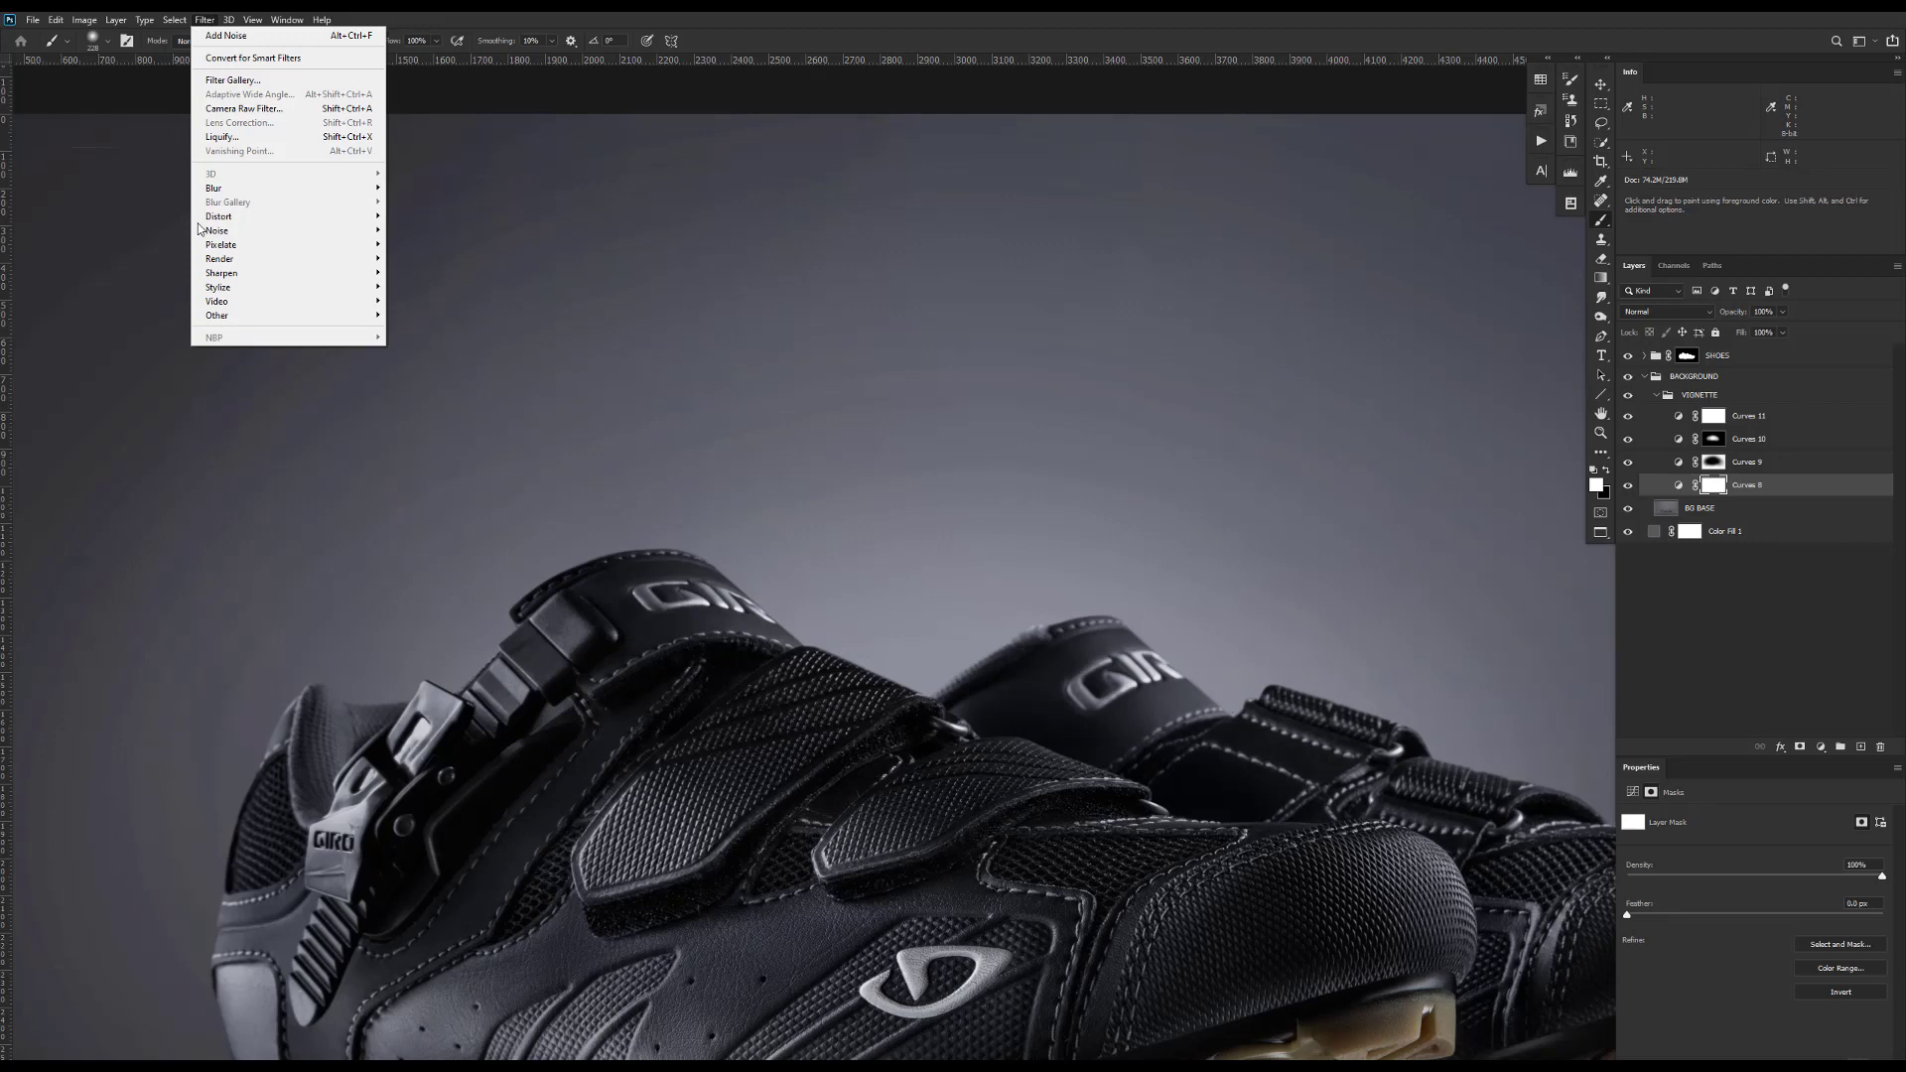
pyautogui.moveTo(285, 230)
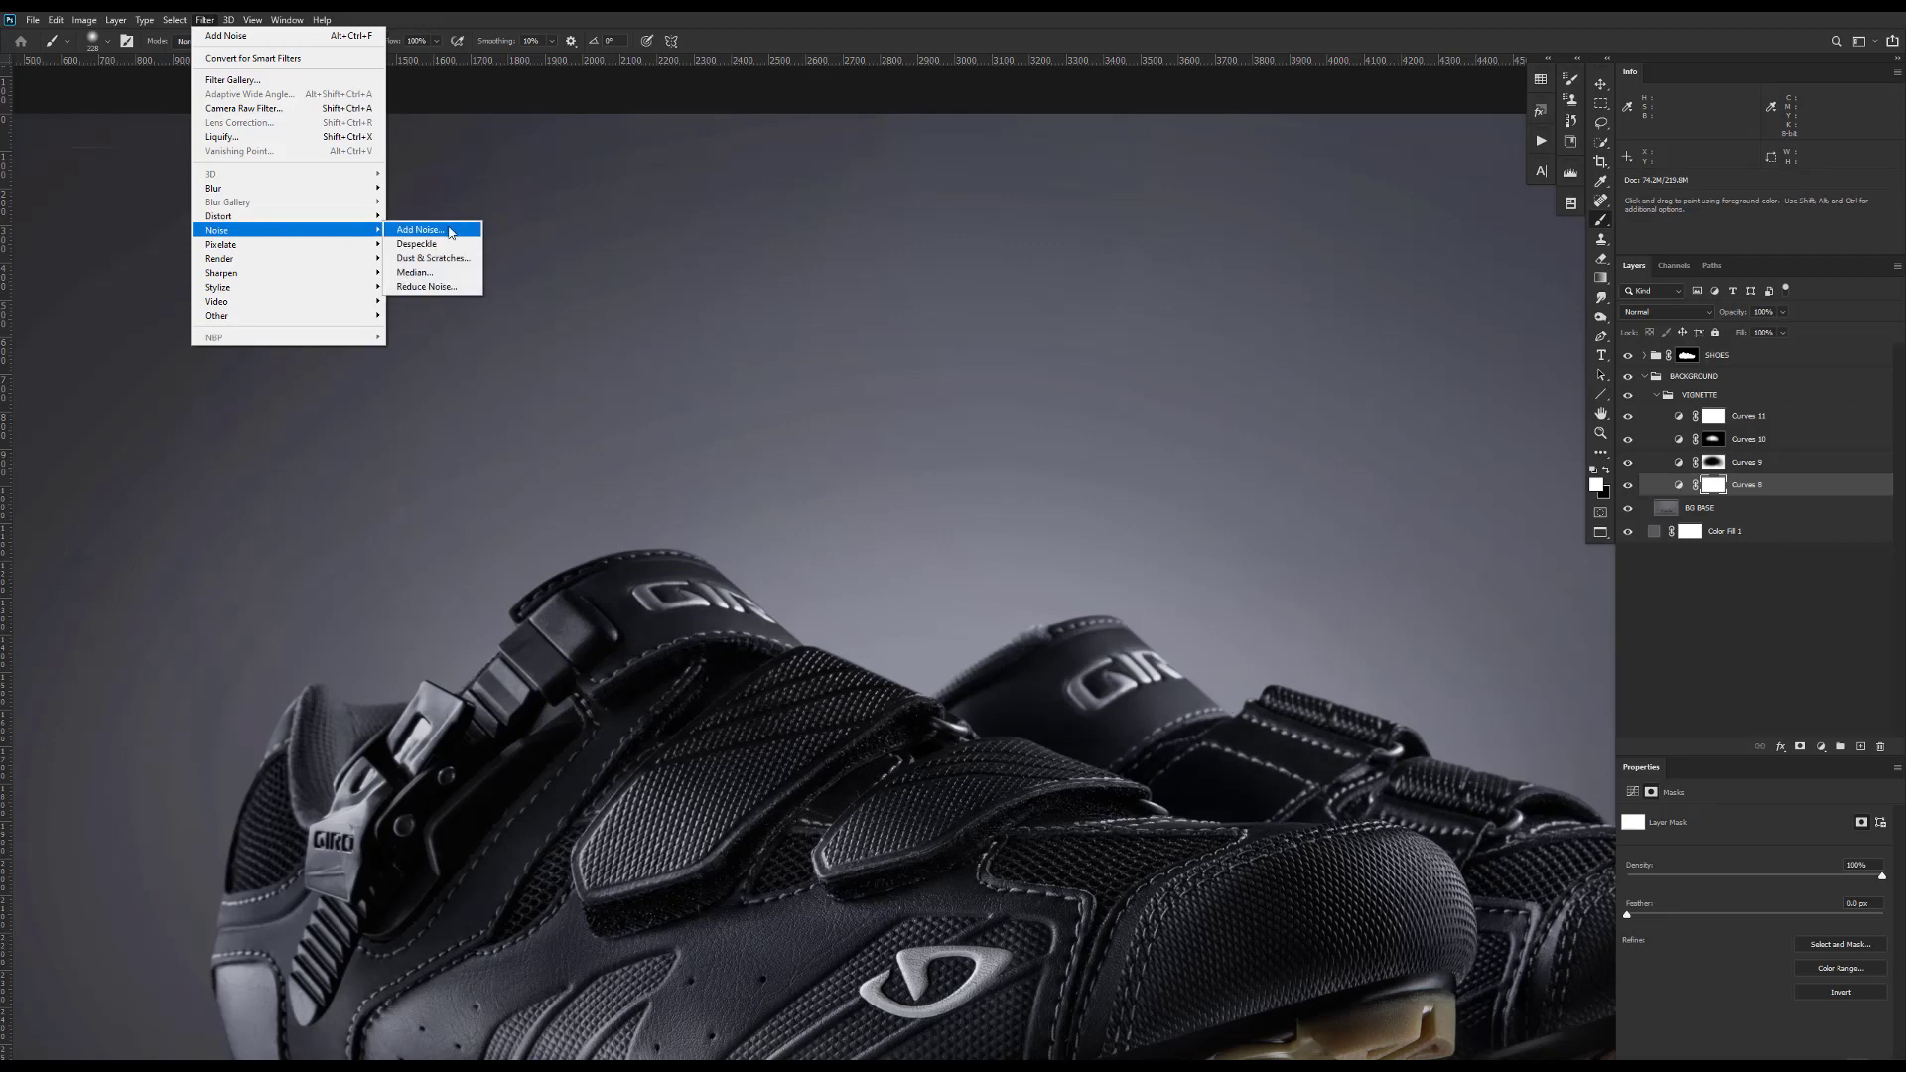
pyautogui.click(449, 235)
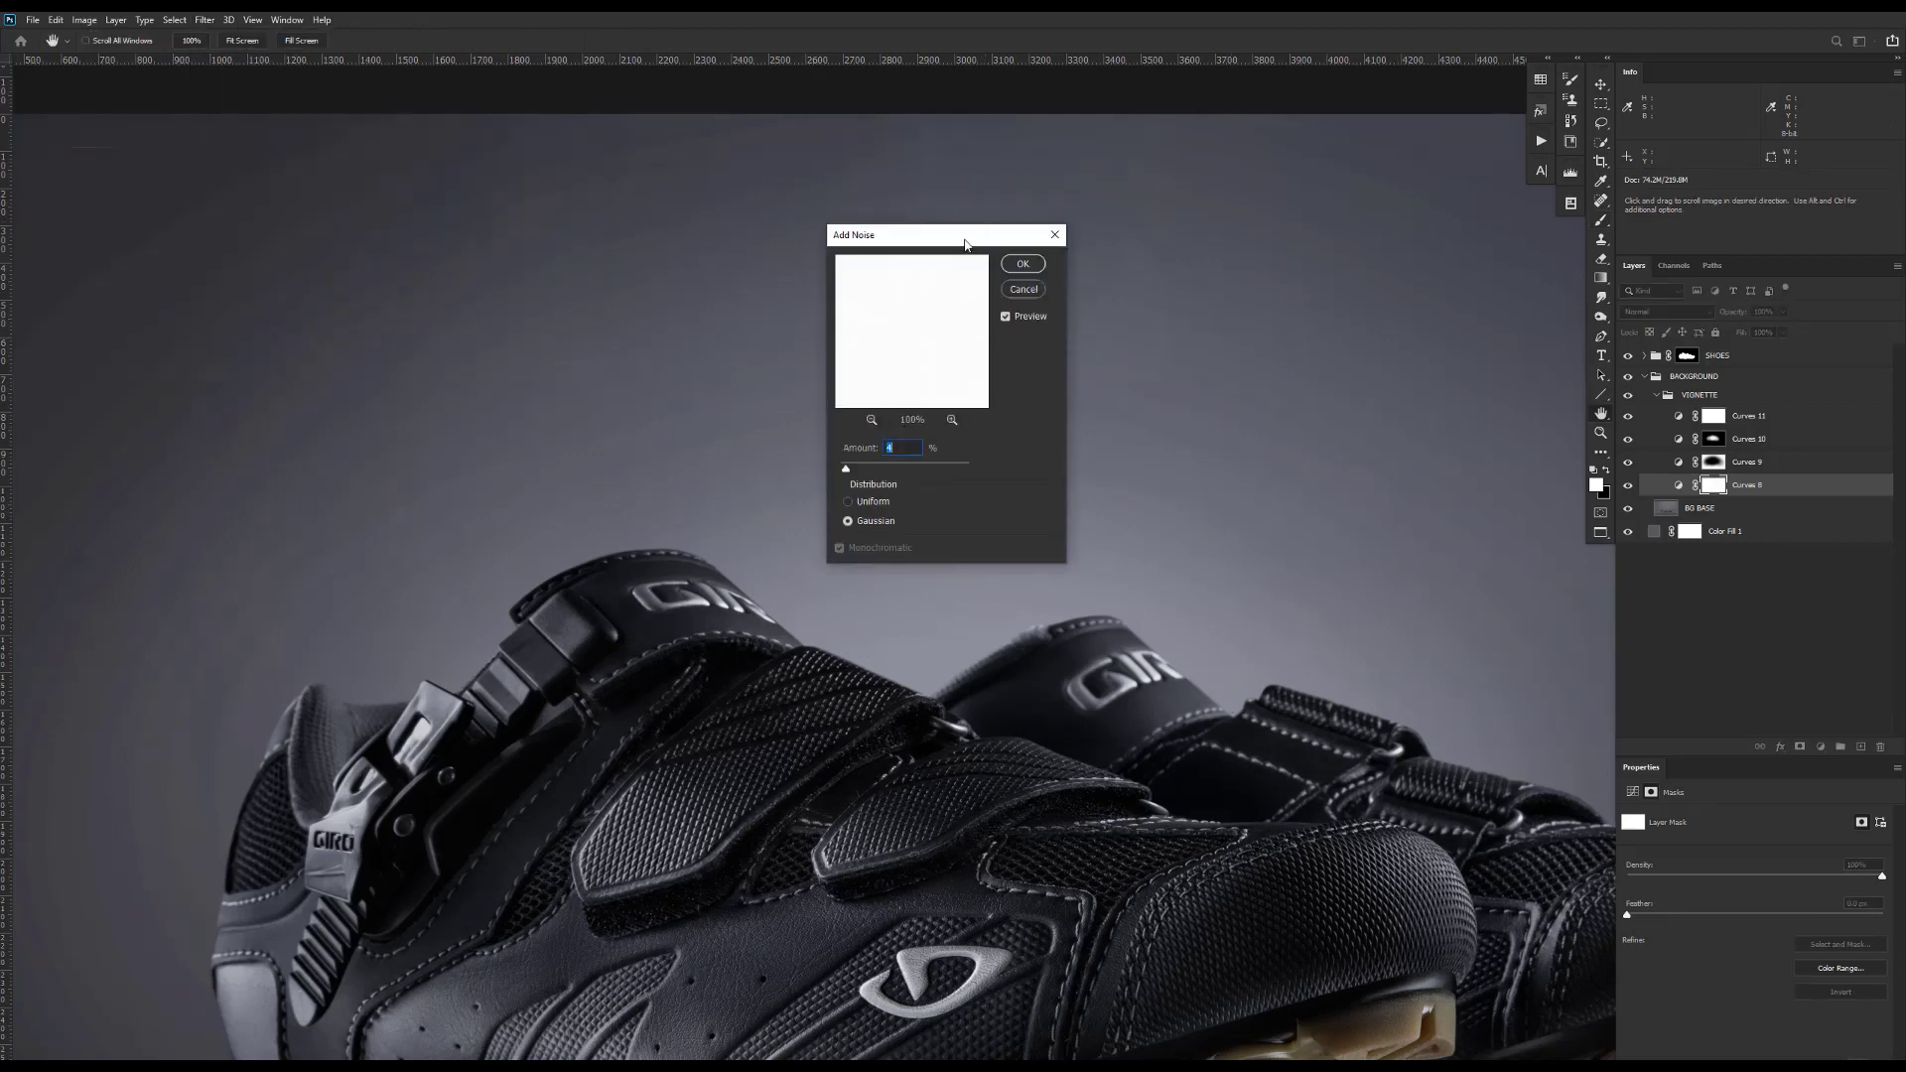
pyautogui.moveTo(969, 238); pyautogui.dragTo(1177, 282)
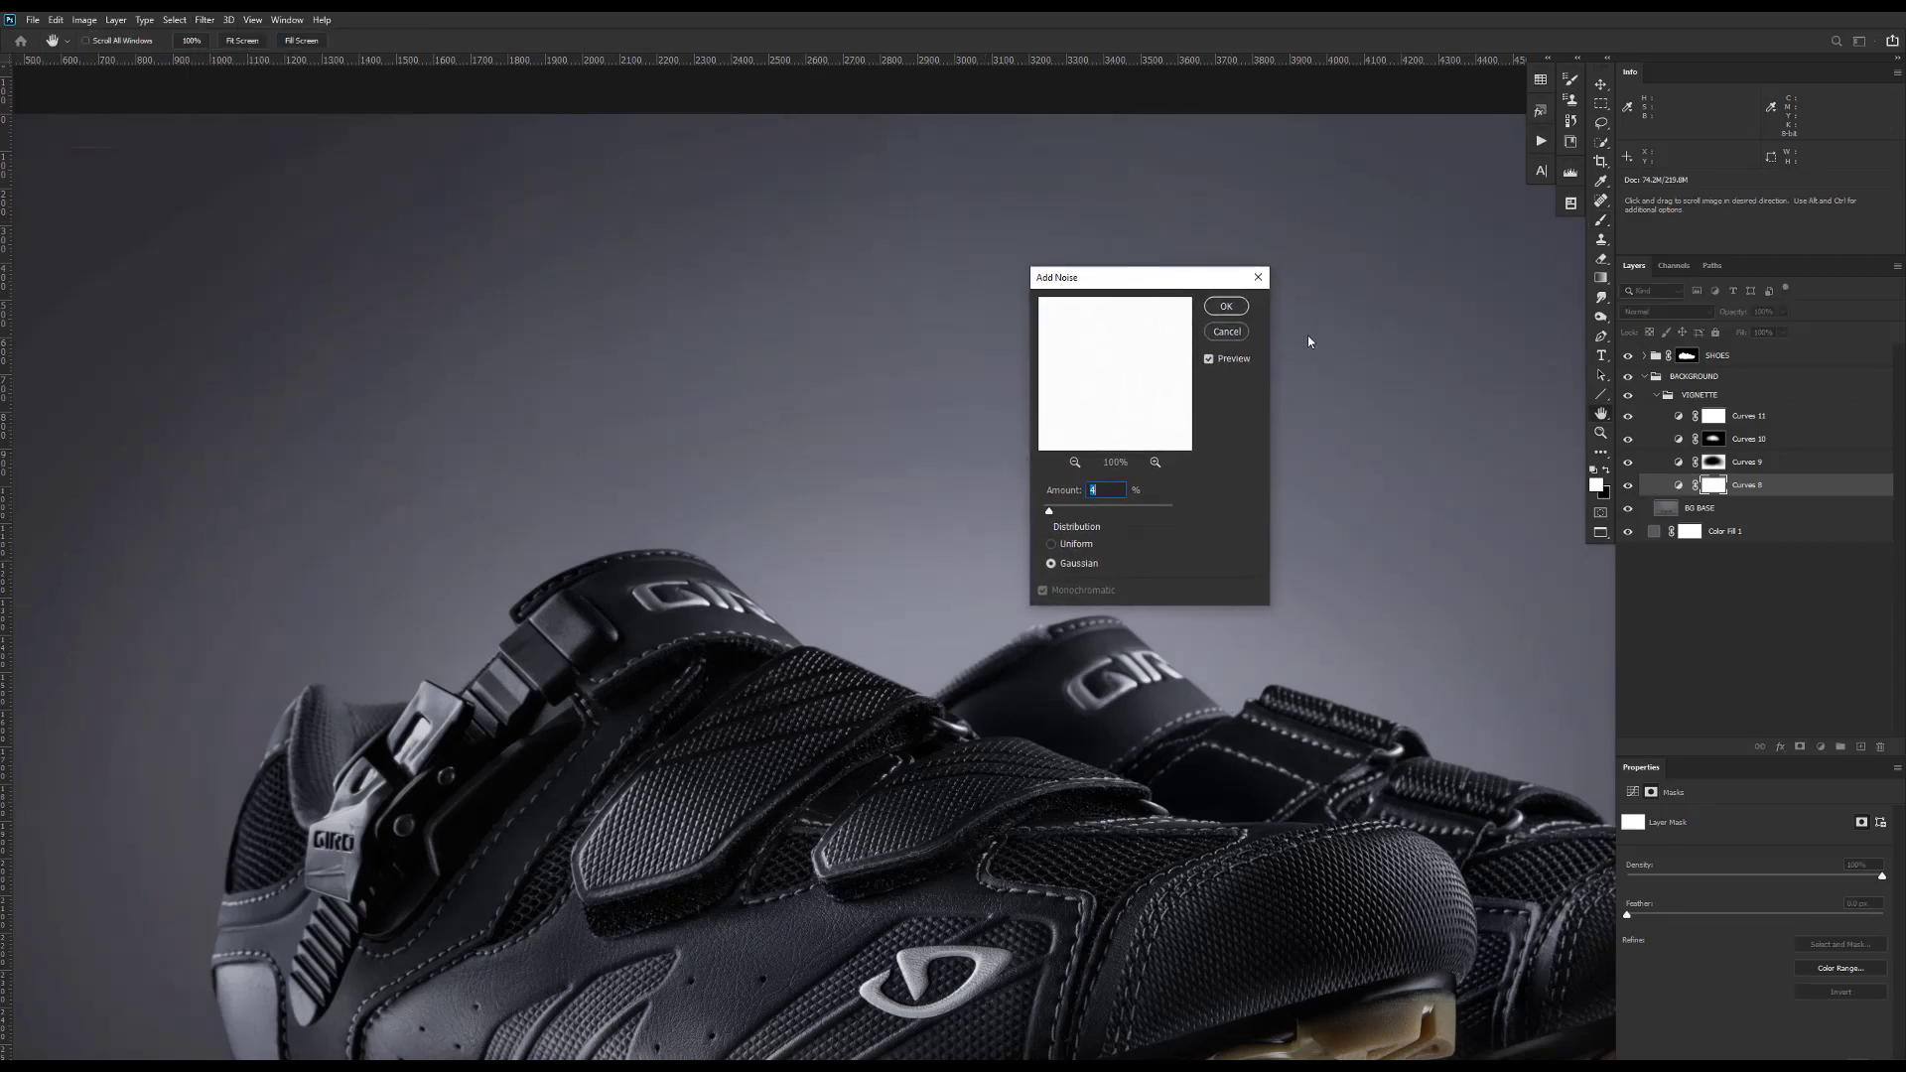
pyautogui.click(1227, 307)
pyautogui.press('b')
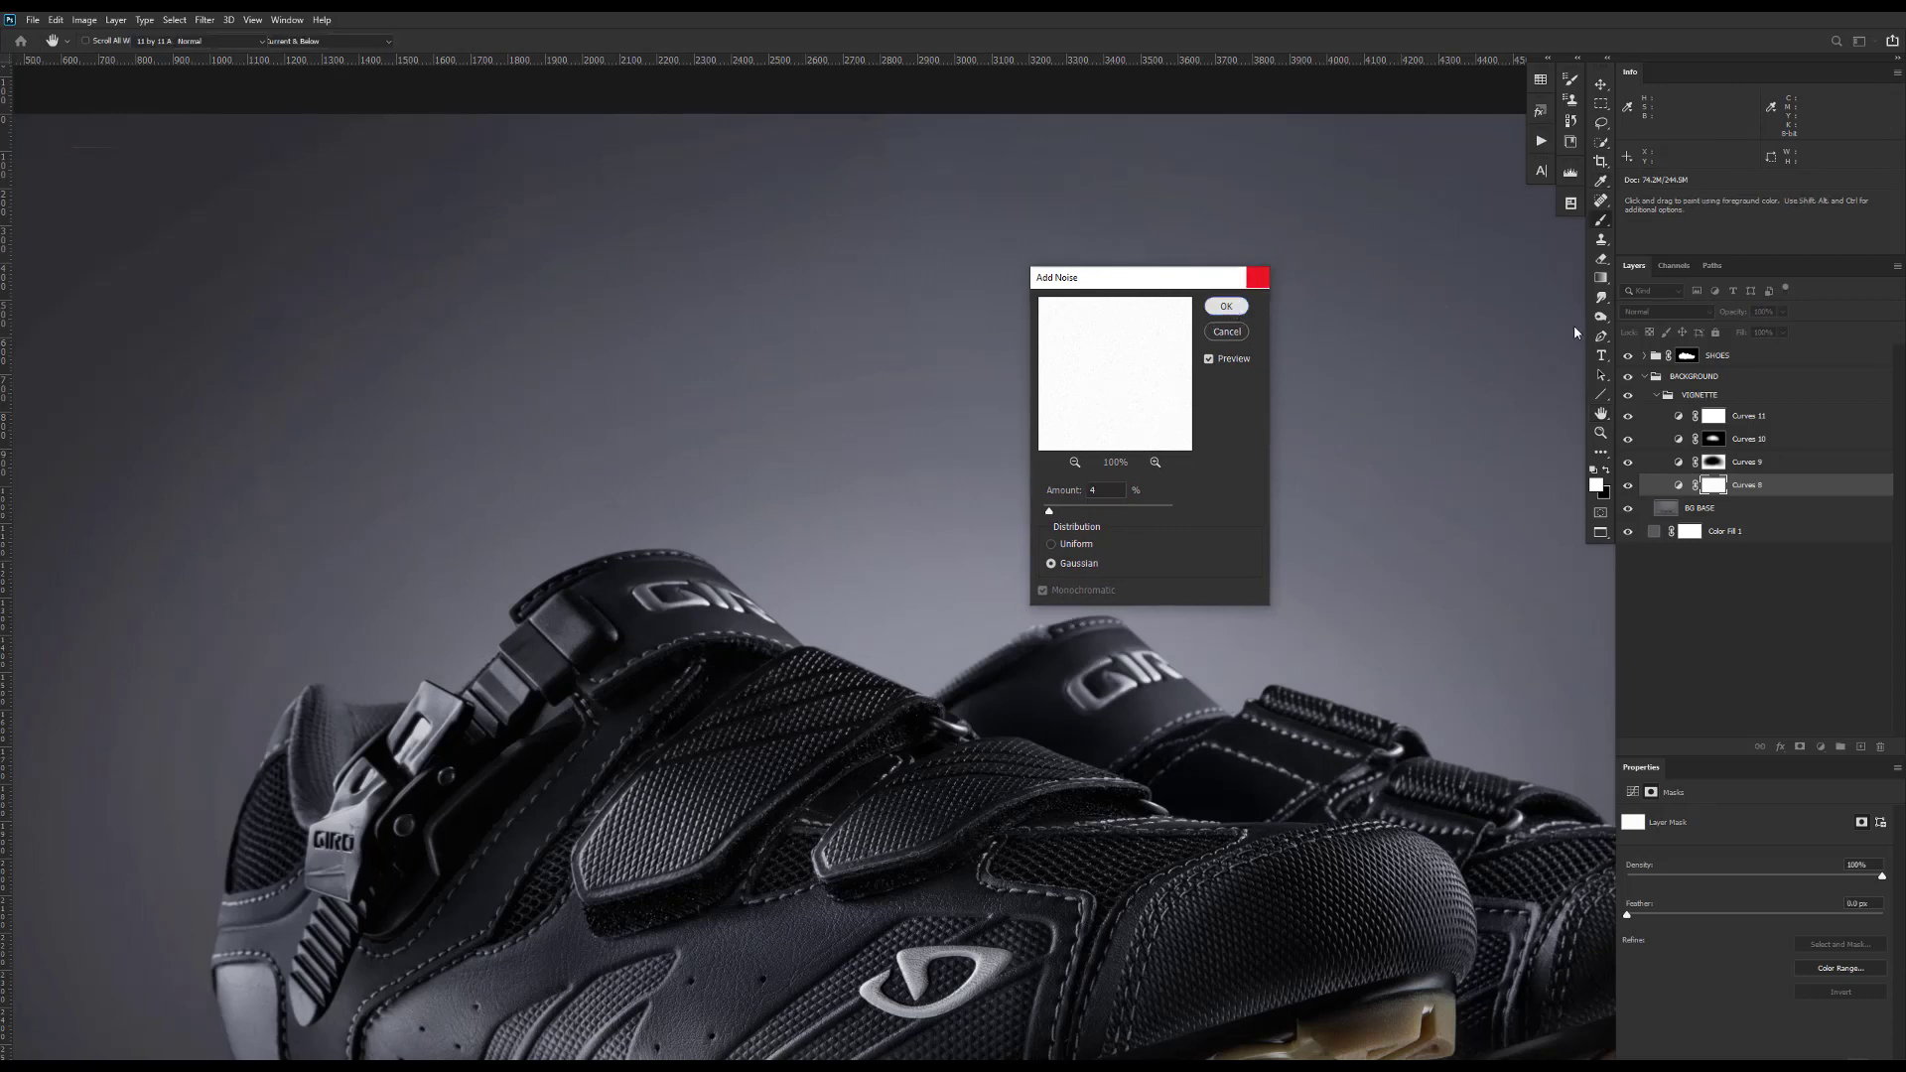
# - Compare the backdrop with the bottom Curves layer's mask disabled and enabled, and inspect the noise in the mask on its own close up
pyautogui.click(1717, 462)
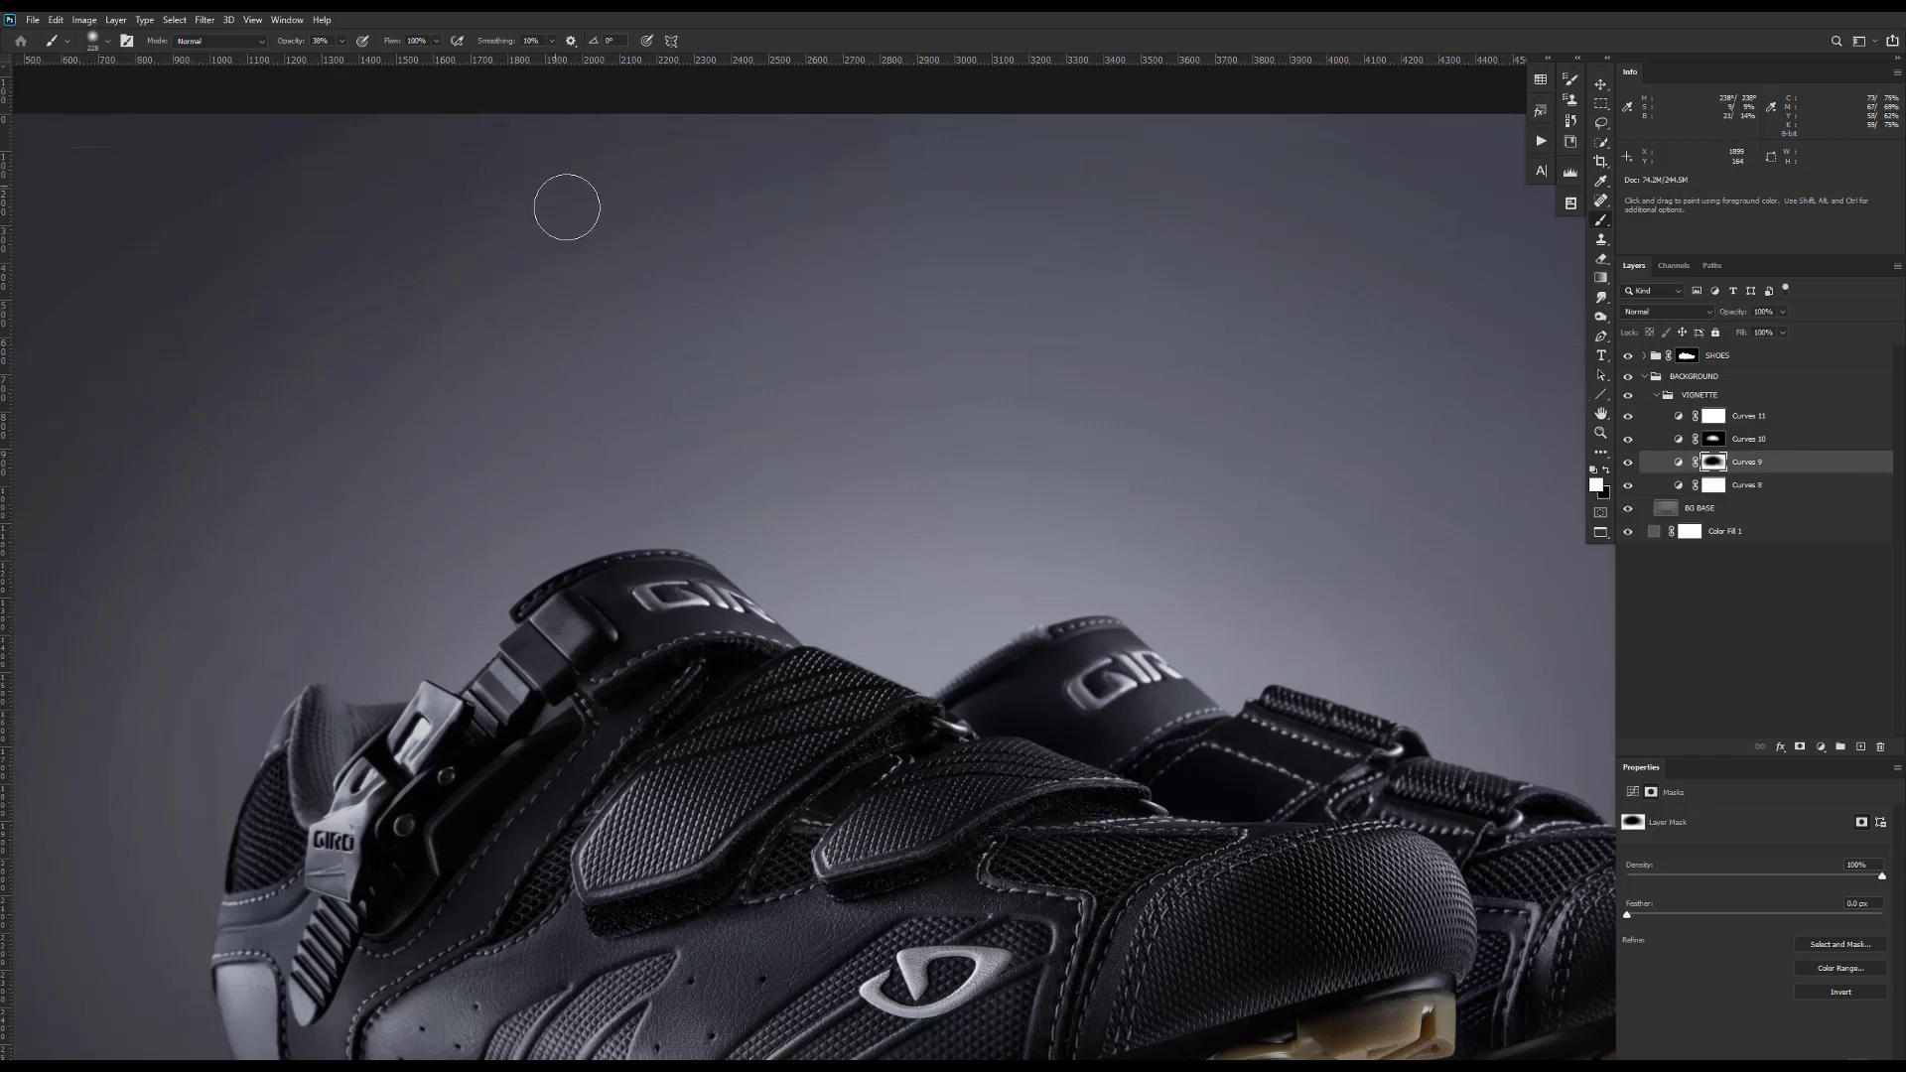
pyautogui.keyDown('shift'); pyautogui.click(1713, 484); pyautogui.keyUp('shift')
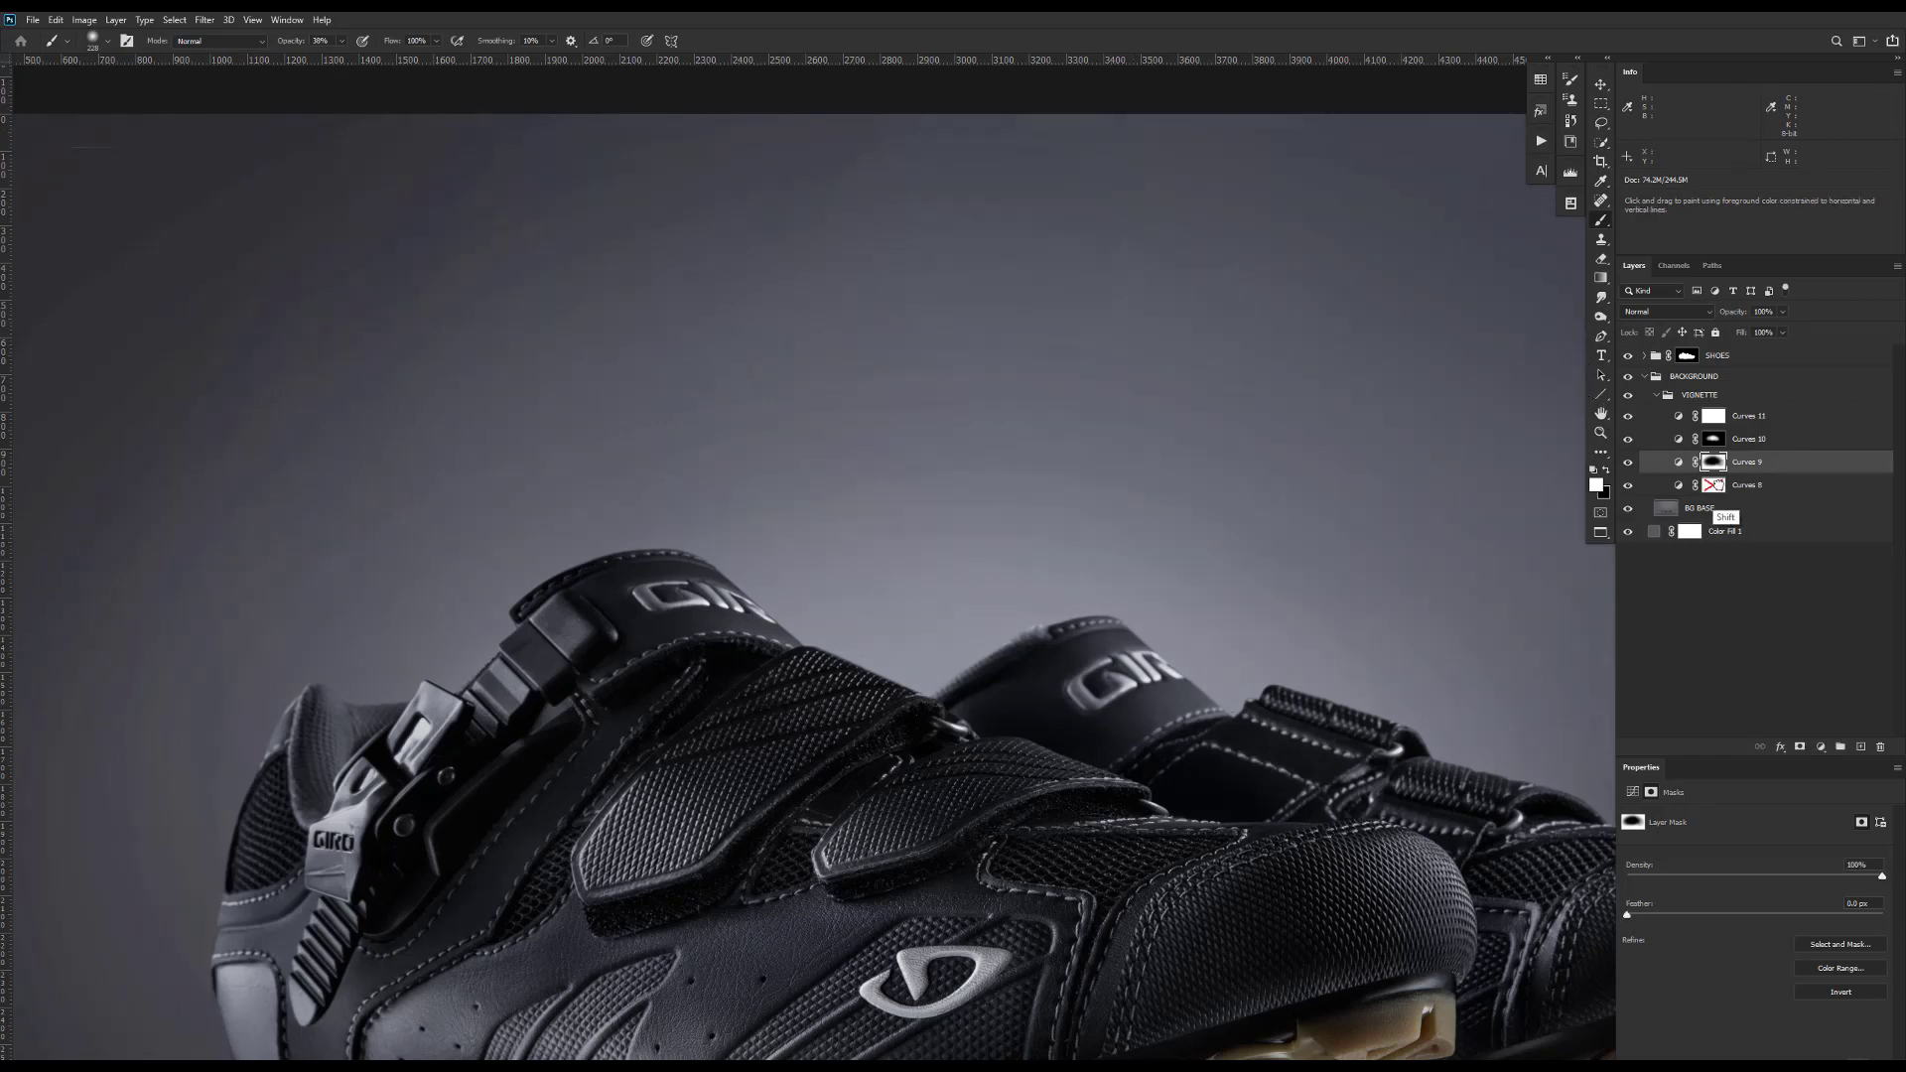
pyautogui.keyDown('shift'); pyautogui.click(1717, 486); pyautogui.keyUp('shift')
pyautogui.keyDown('shift'); pyautogui.click(1717, 485); pyautogui.keyUp('shift')
pyautogui.keyDown('shift'); pyautogui.click(1717, 485); pyautogui.keyUp('shift')
pyautogui.keyDown('shift'); pyautogui.click(1717, 486); pyautogui.keyUp('shift')
pyautogui.keyDown('shift'); pyautogui.click(1718, 486); pyautogui.keyUp('shift')
pyautogui.keyDown('alt'); pyautogui.click(1718, 488); pyautogui.keyUp('alt')
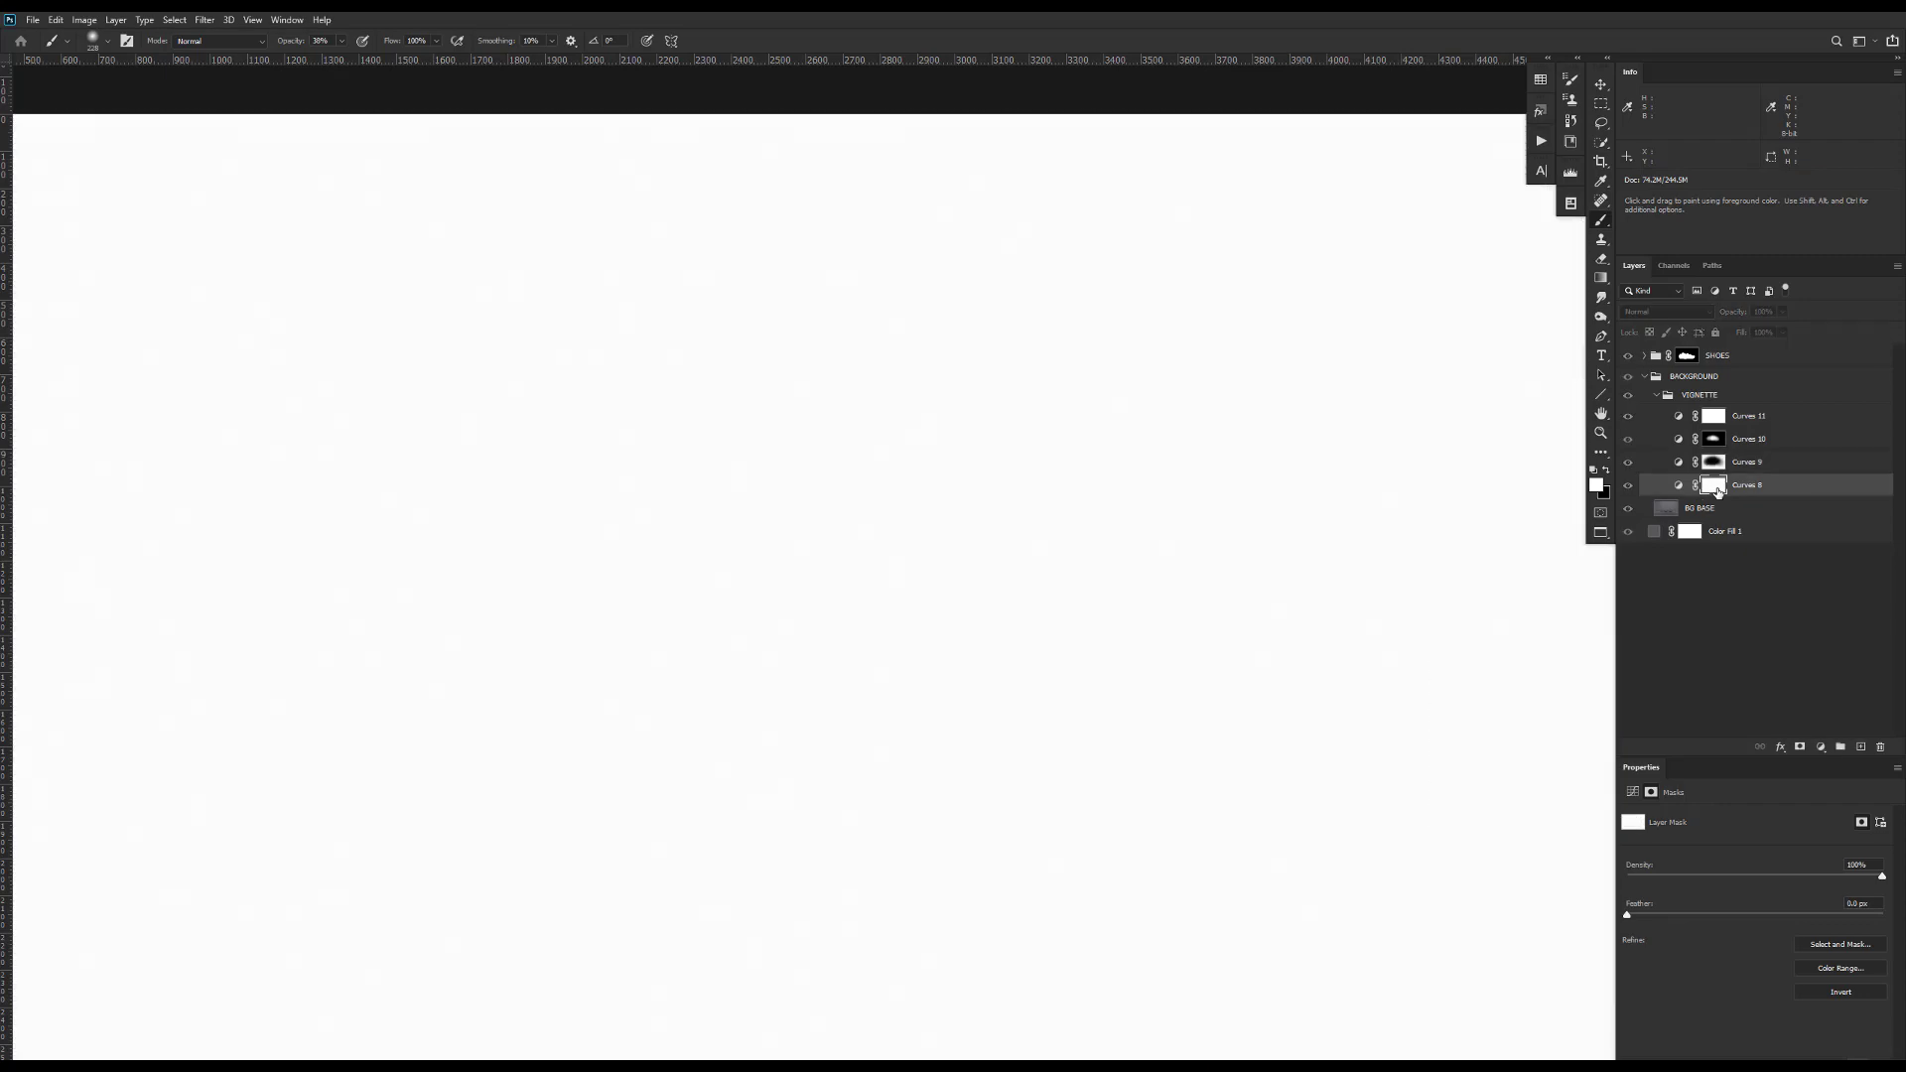
pyautogui.hotkey('ctrl', '+')
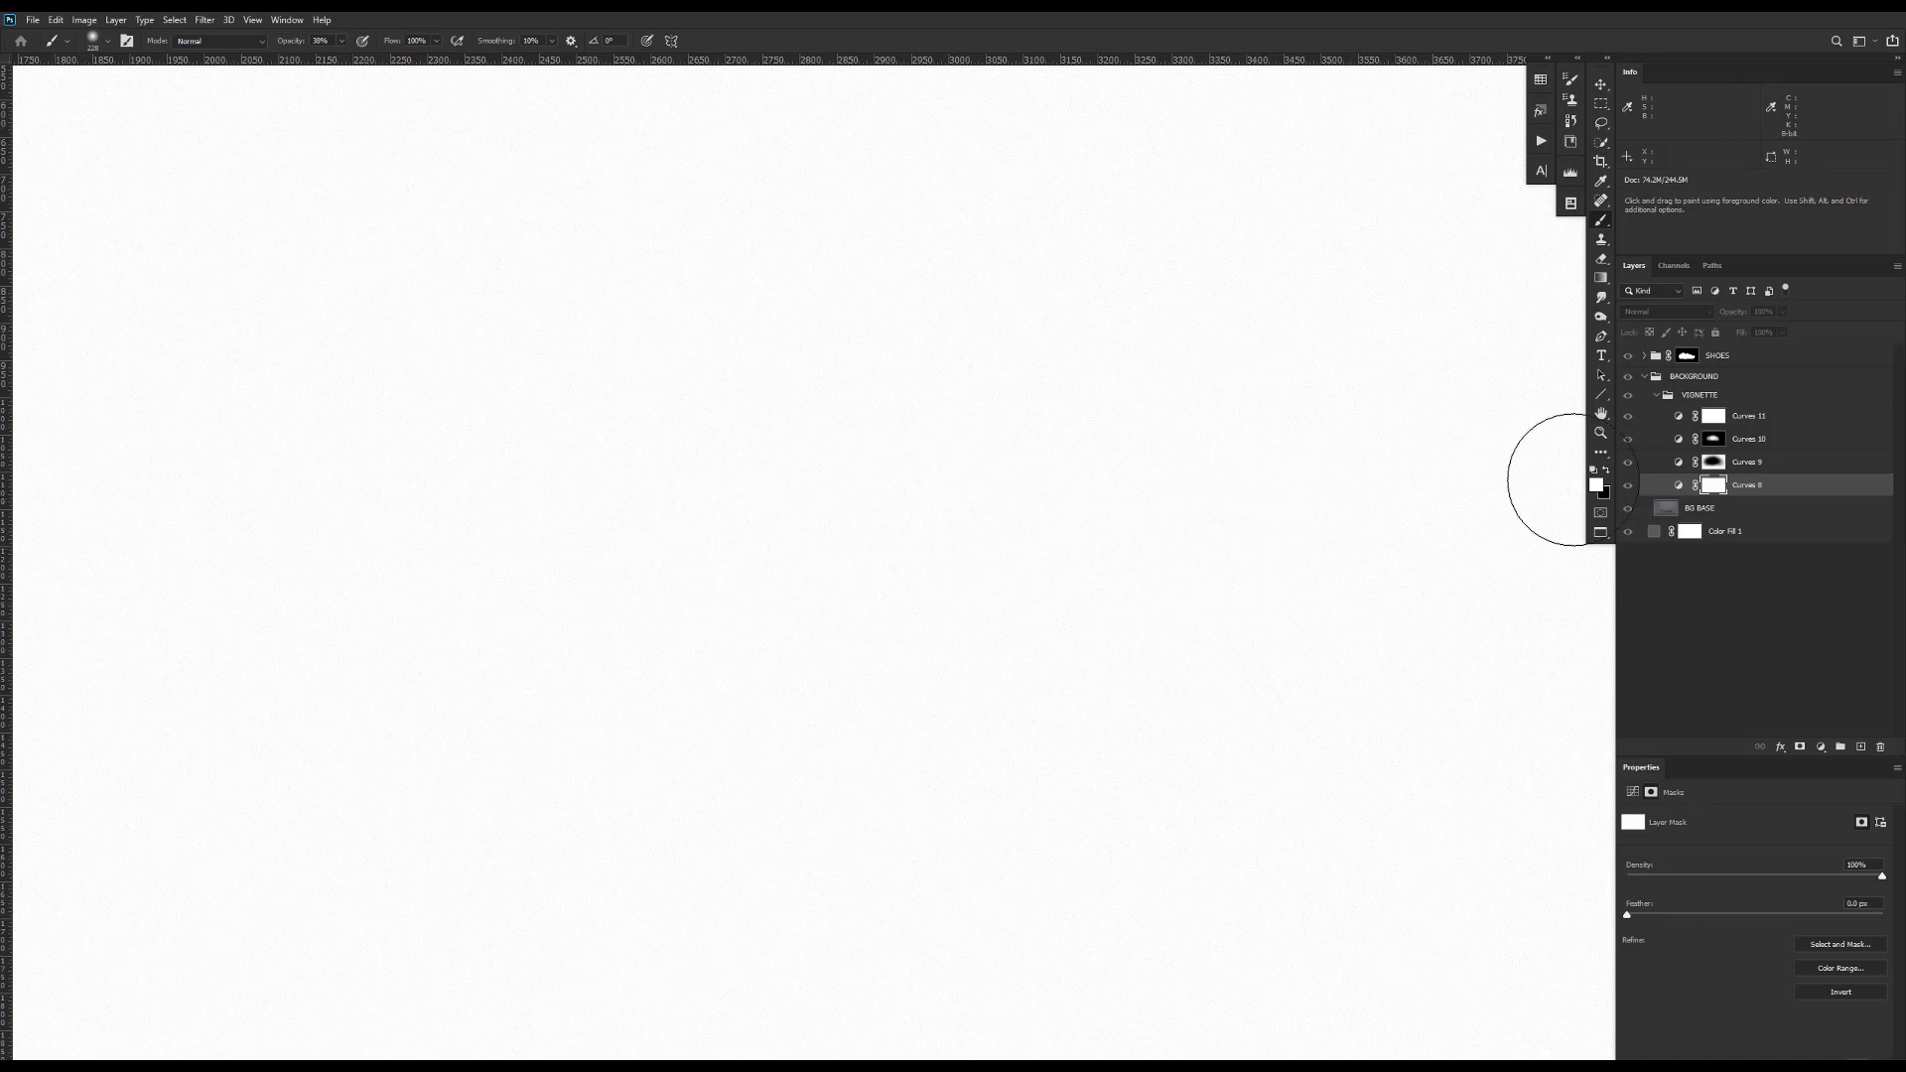
pyautogui.keyDown('alt'); pyautogui.click(1716, 486); pyautogui.keyUp('alt')
pyautogui.keyDown('alt'); pyautogui.click(1717, 487); pyautogui.keyUp('alt')
pyautogui.keyDown('alt'); pyautogui.click(1717, 486); pyautogui.keyUp('alt')
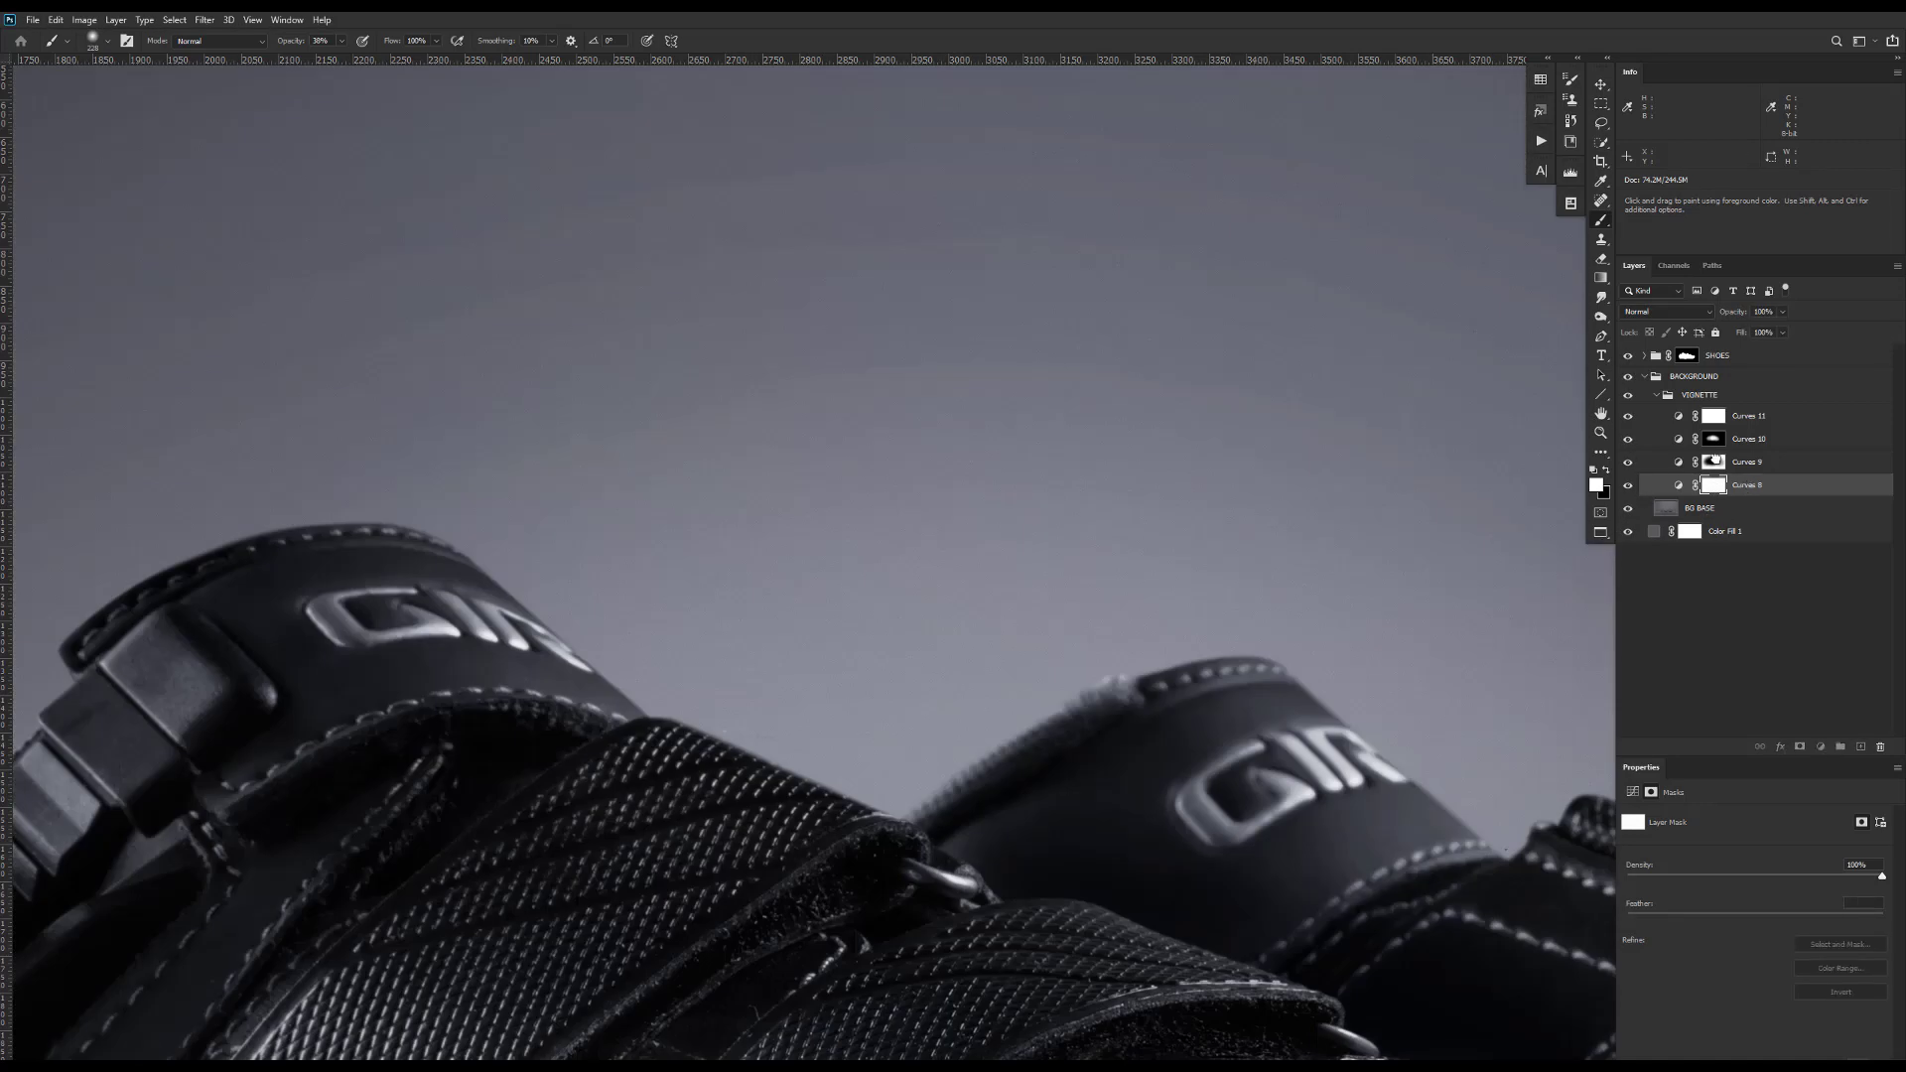
# - Repeat the last Add Noise filter on the masks of the Curves 9, Curves 10 and Curves 11 layers
pyautogui.click(1714, 461)
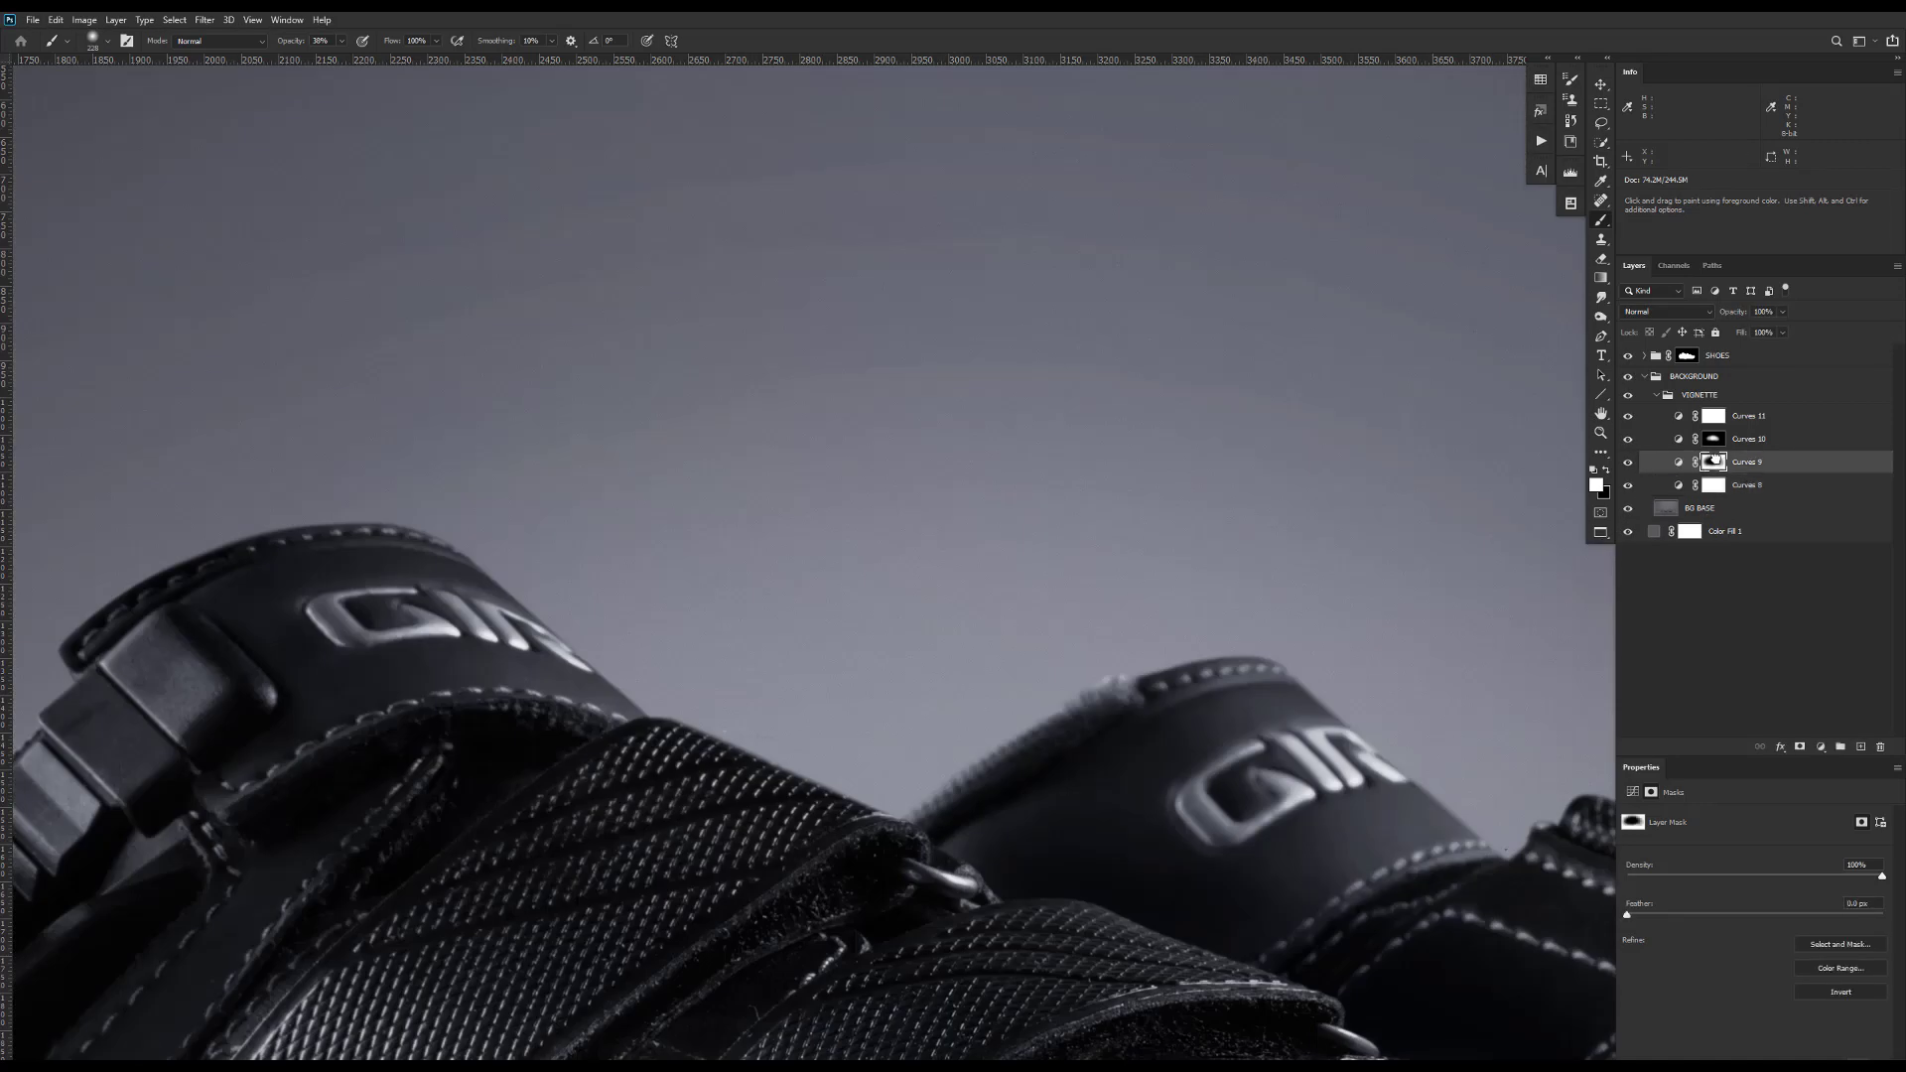
pyautogui.click(205, 20)
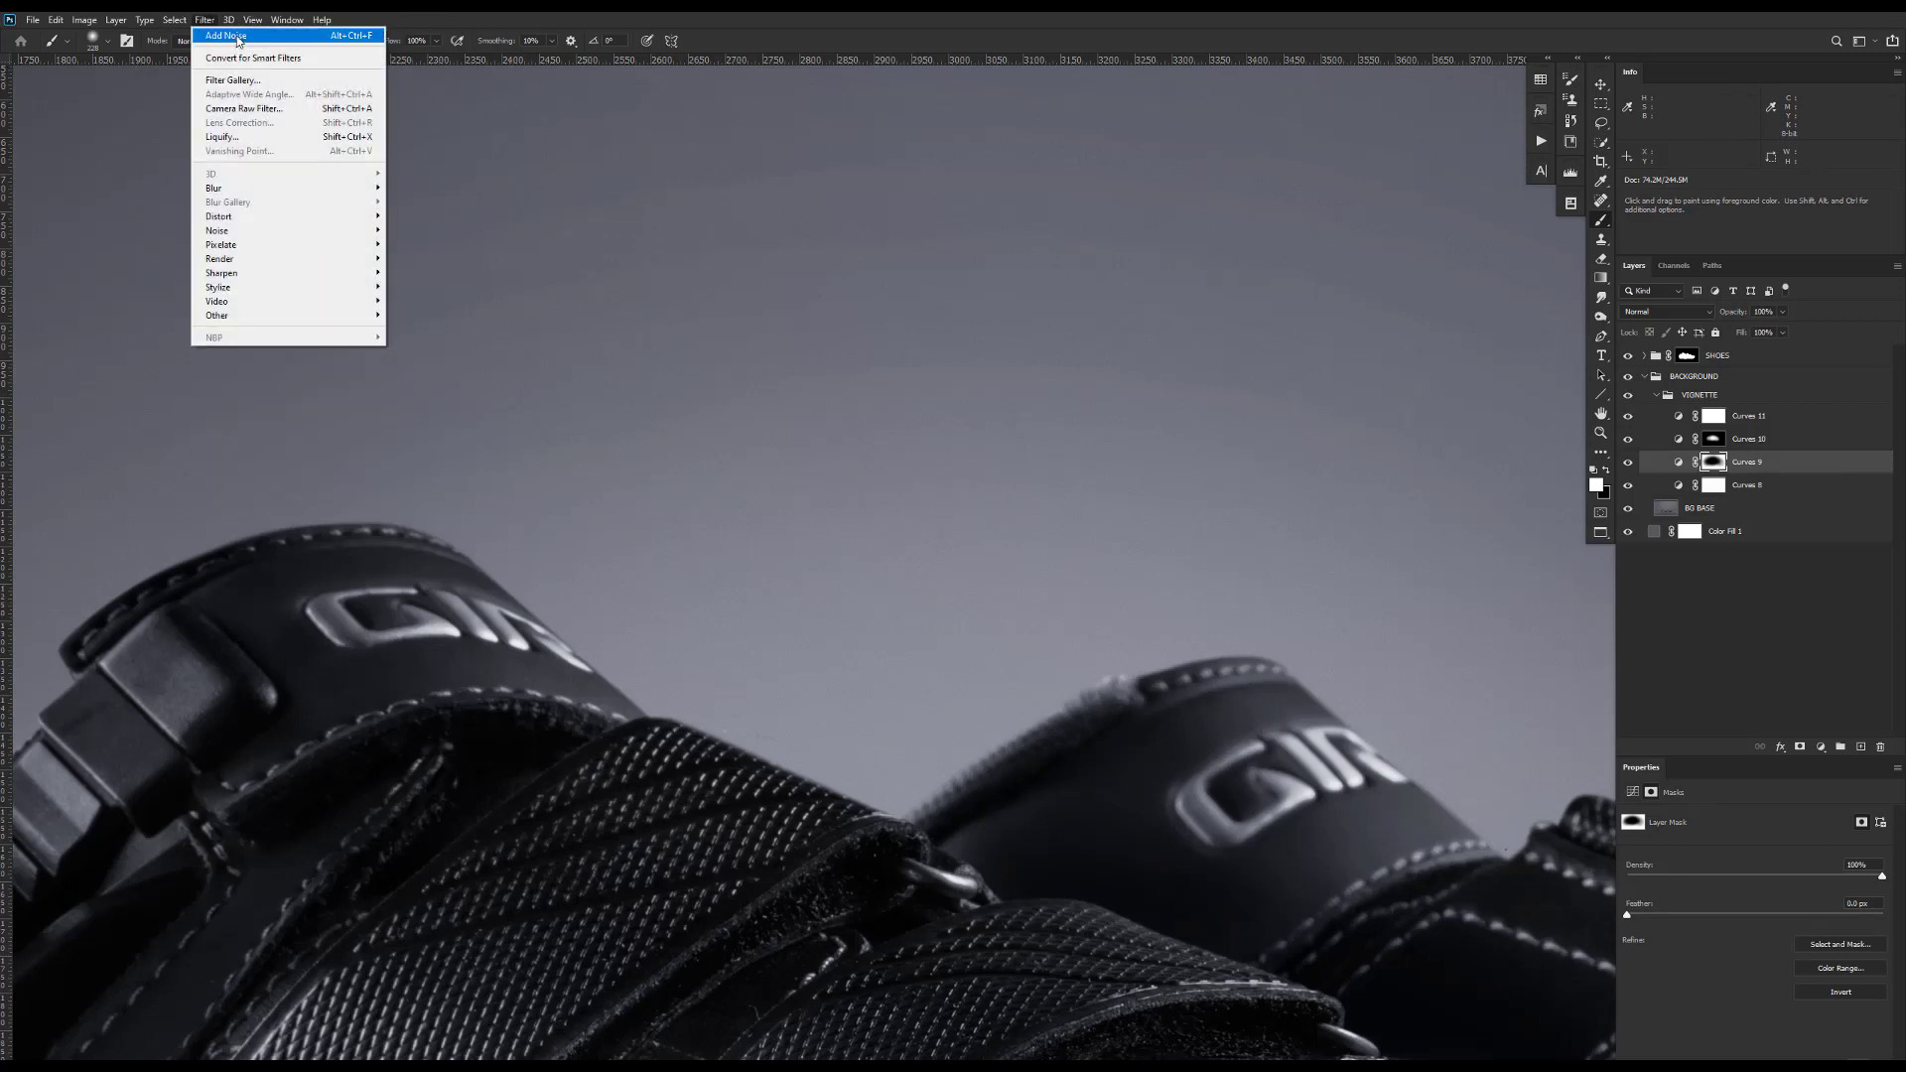
pyautogui.click(237, 37)
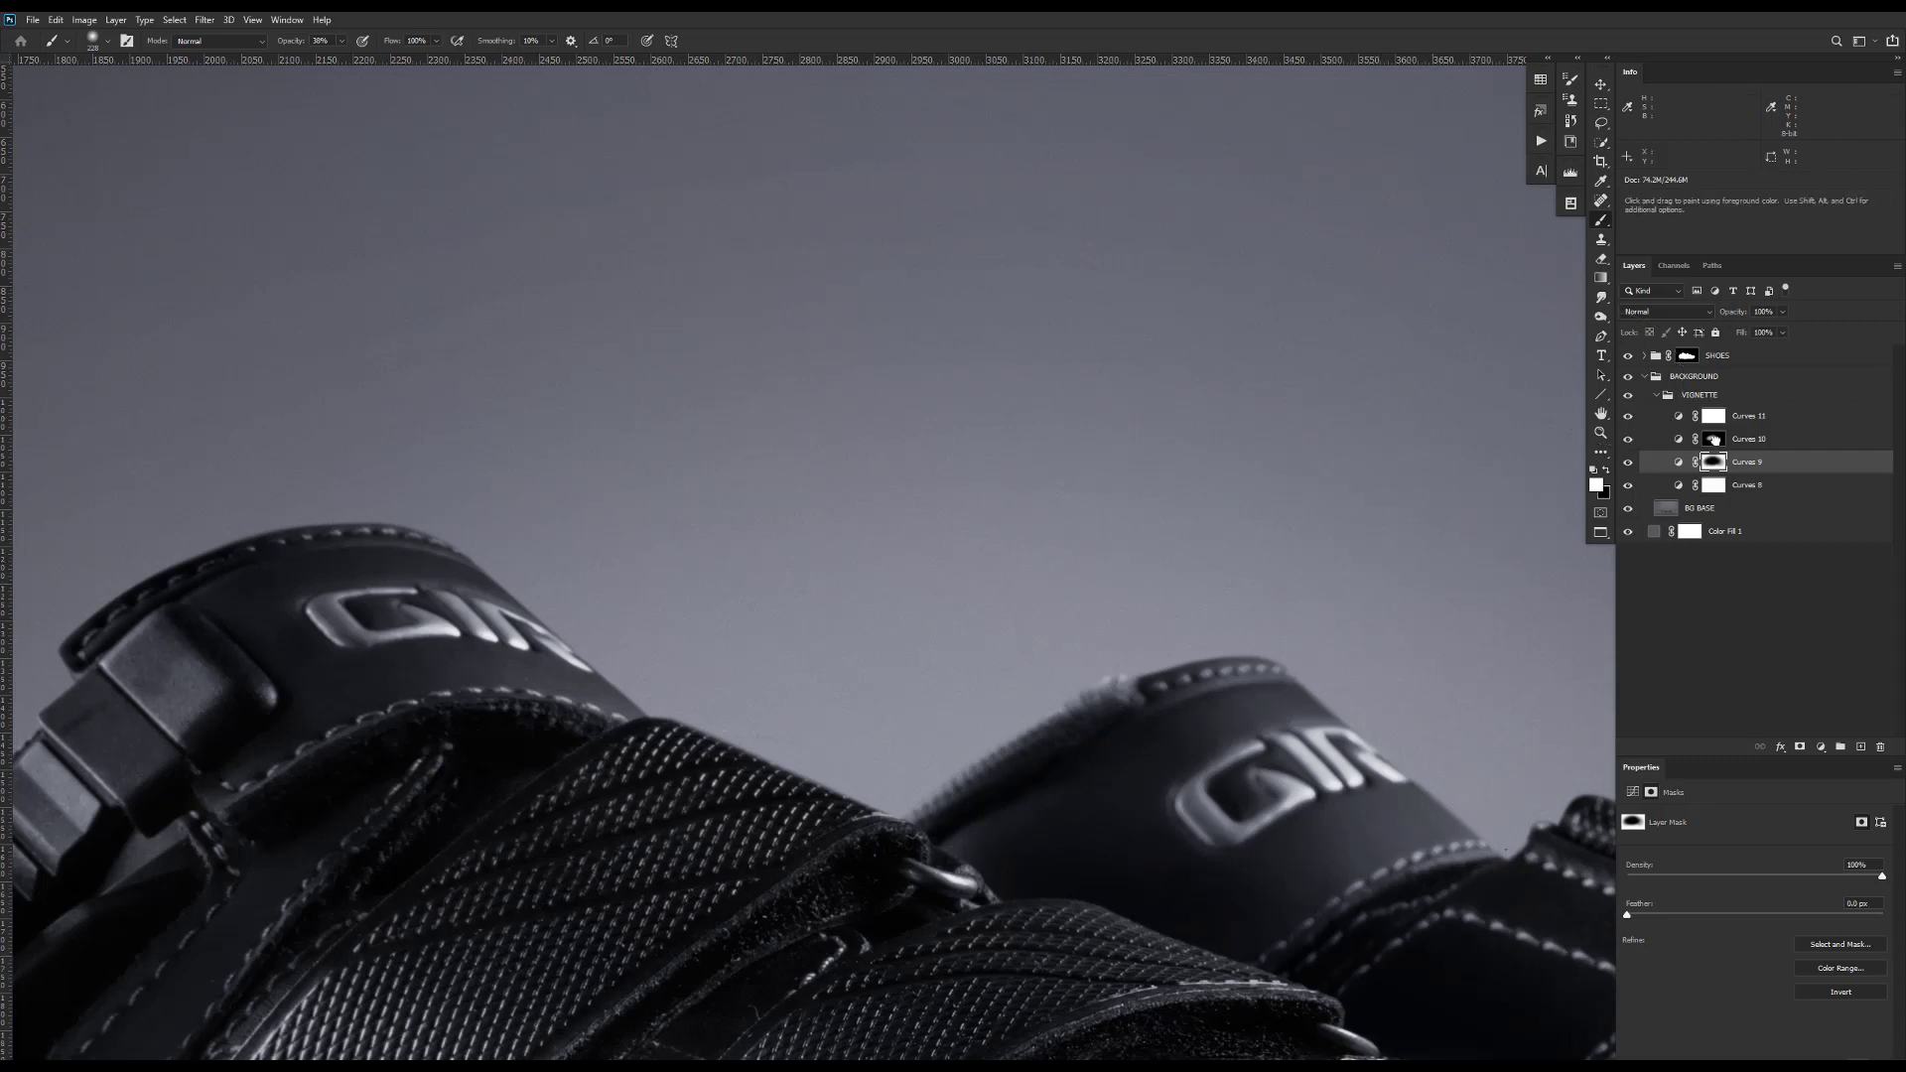
pyautogui.click(1891, 443)
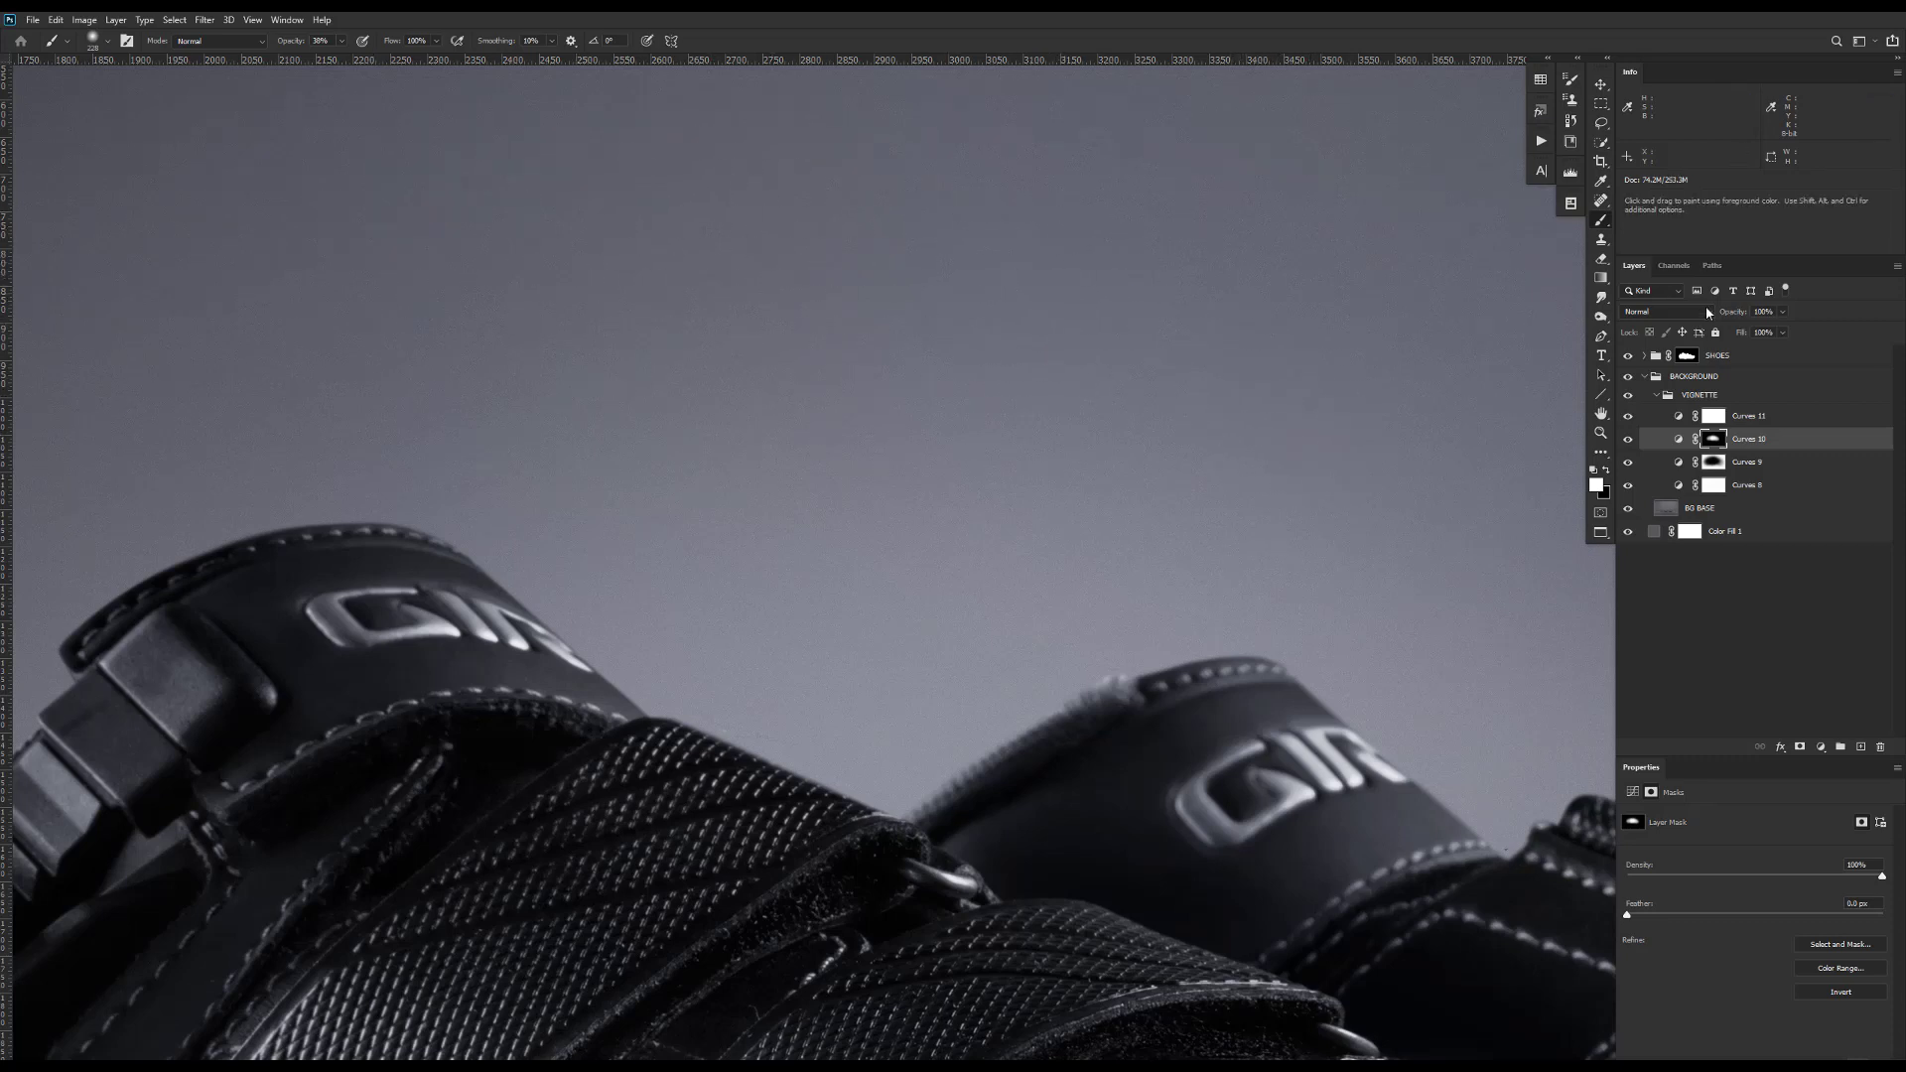
pyautogui.click(1715, 416)
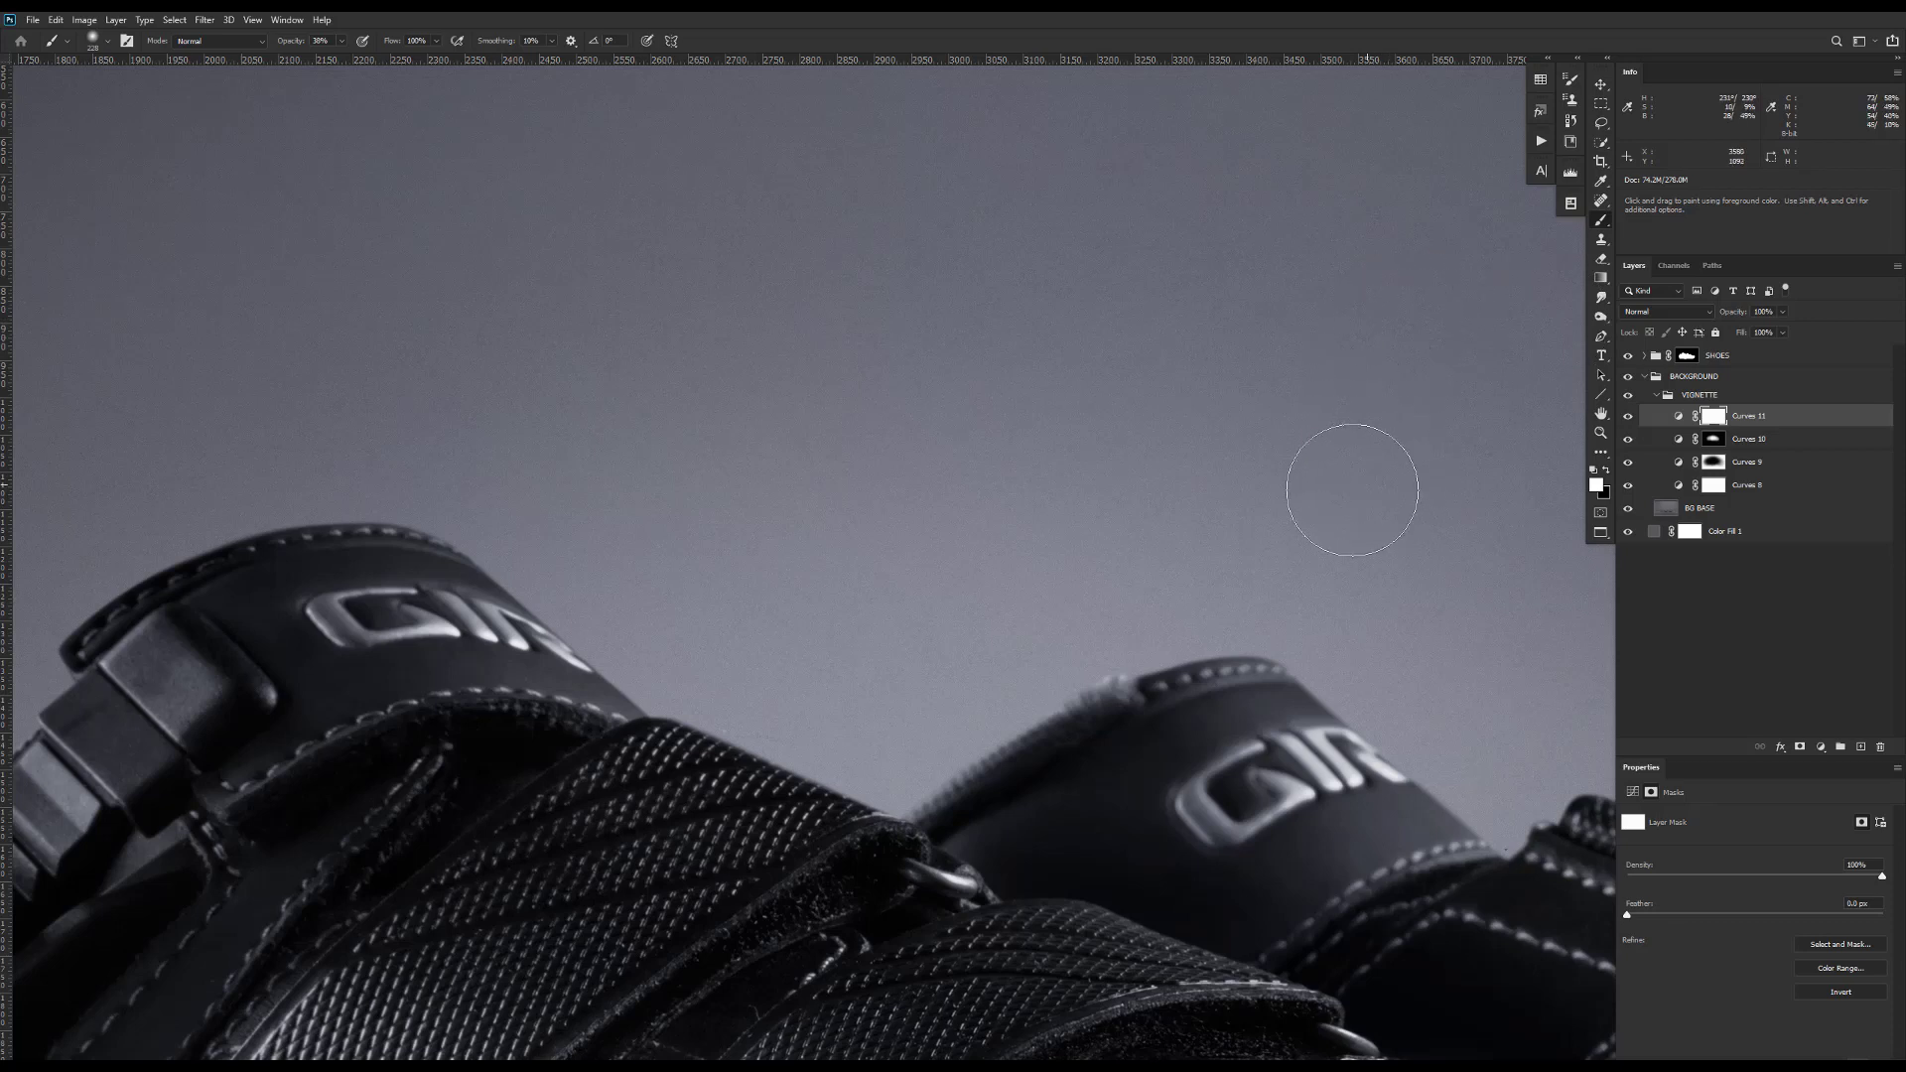
# - Compare the backdrop gradient before and after the last three Add Noise applications by switching between history states, ending on the latest one
pyautogui.hotkey('ctrl', '-')
pyautogui.hotkey('ctrl', '-')
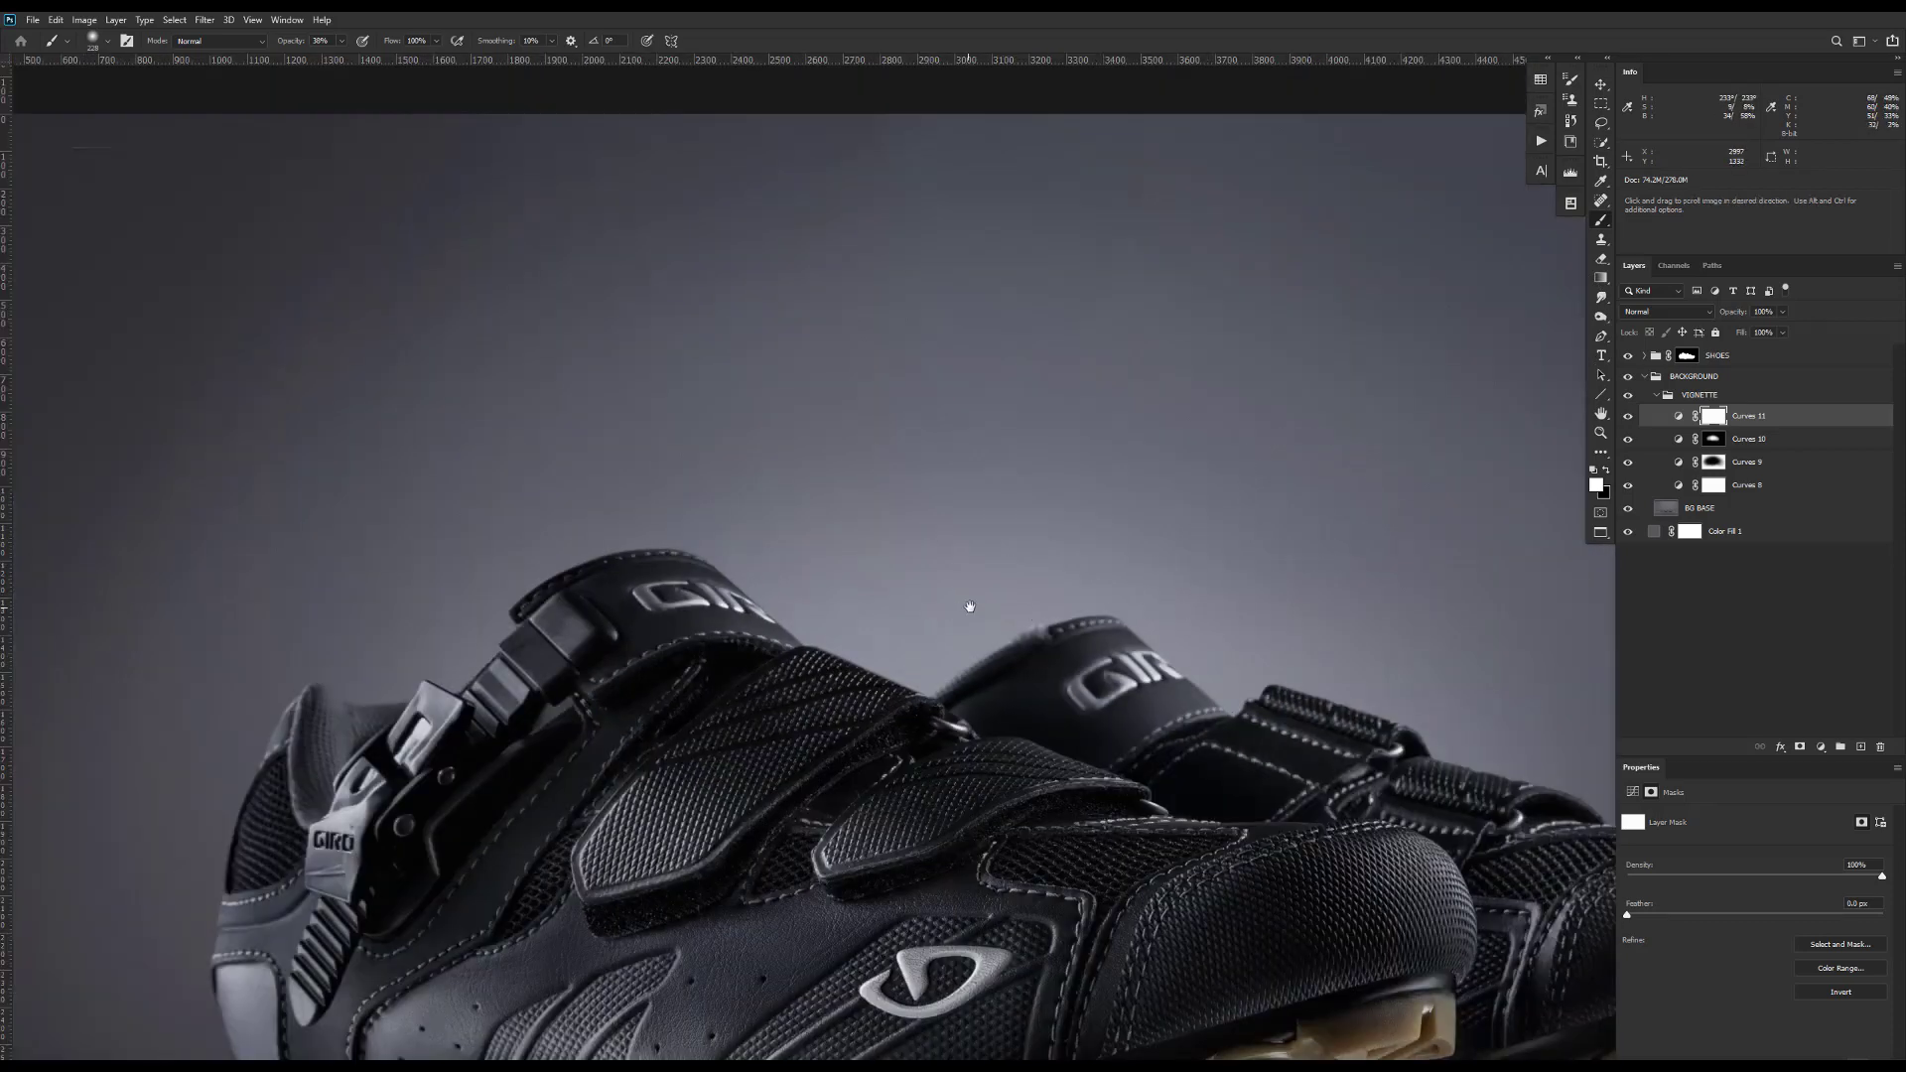
pyautogui.moveTo(970, 603); pyautogui.dragTo(1050, 605)
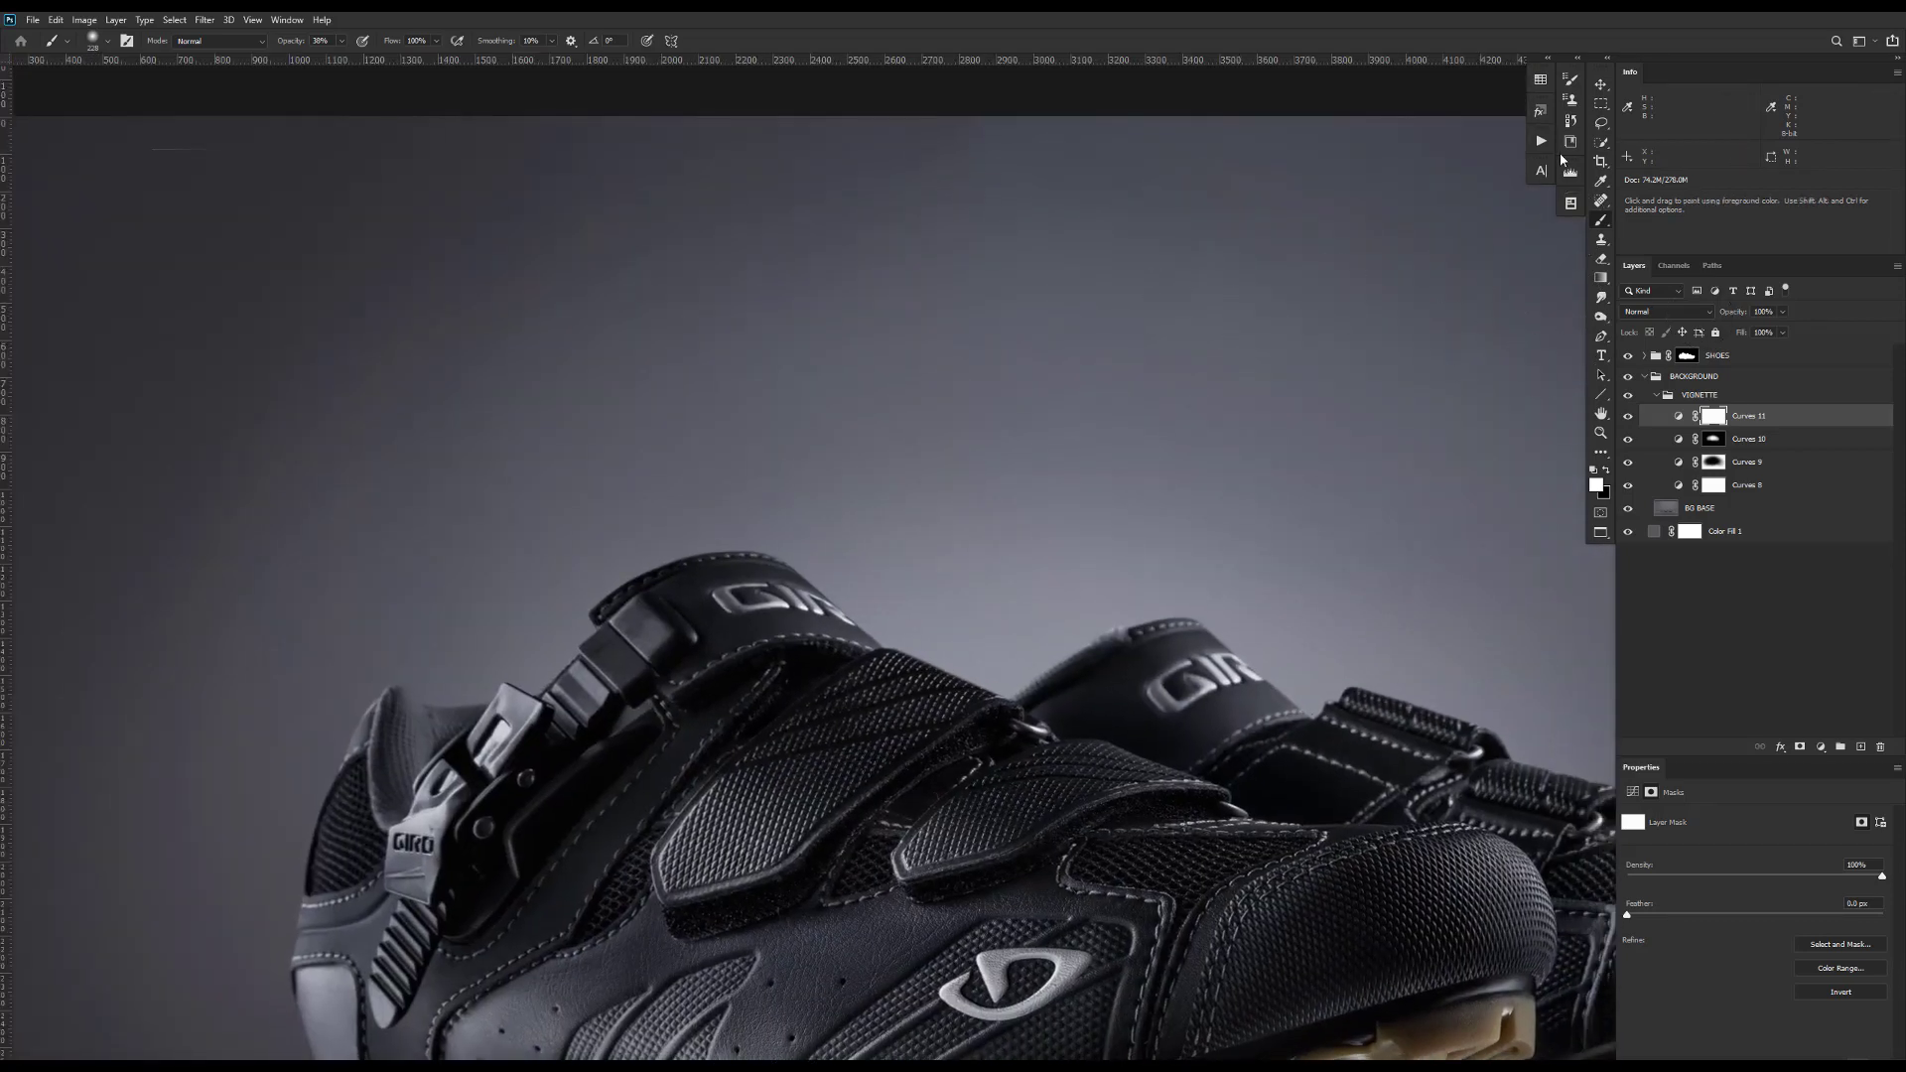
pyautogui.click(1571, 120)
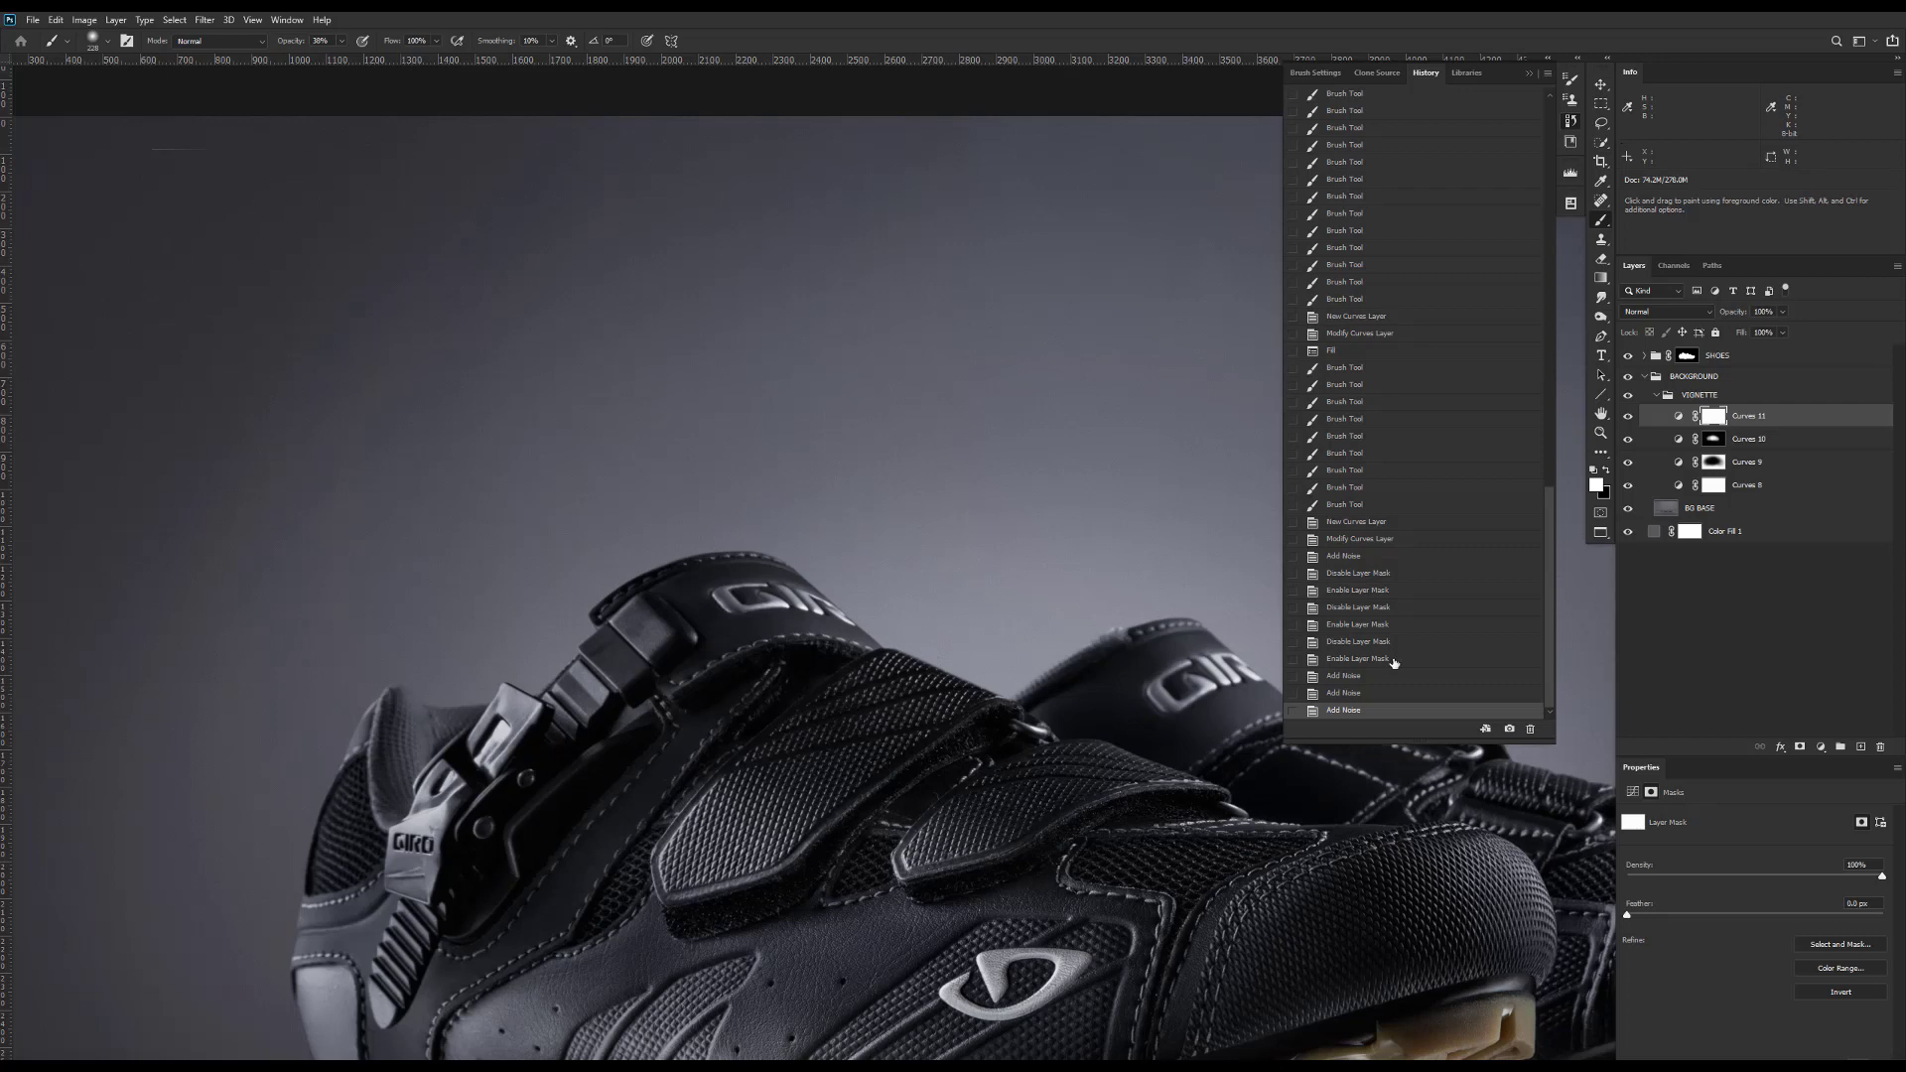
pyautogui.click(1390, 659)
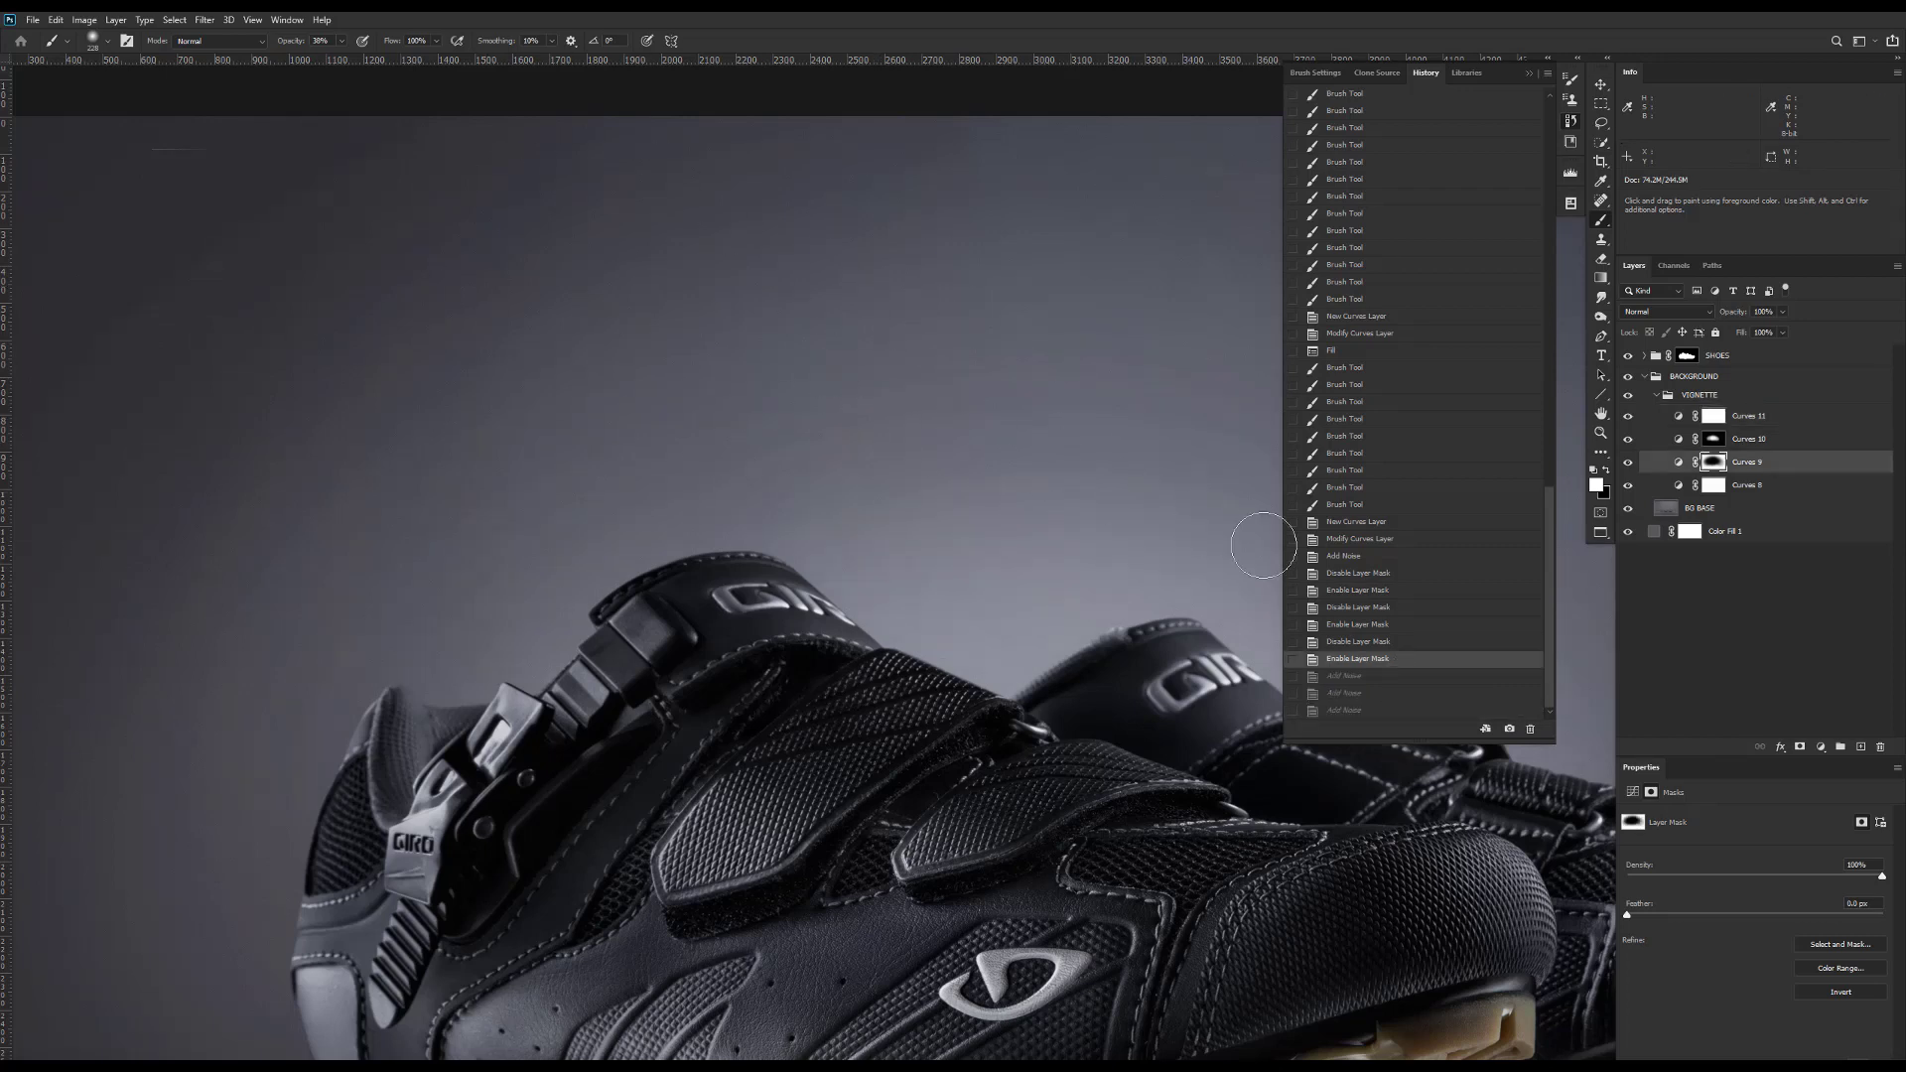
pyautogui.click(1350, 710)
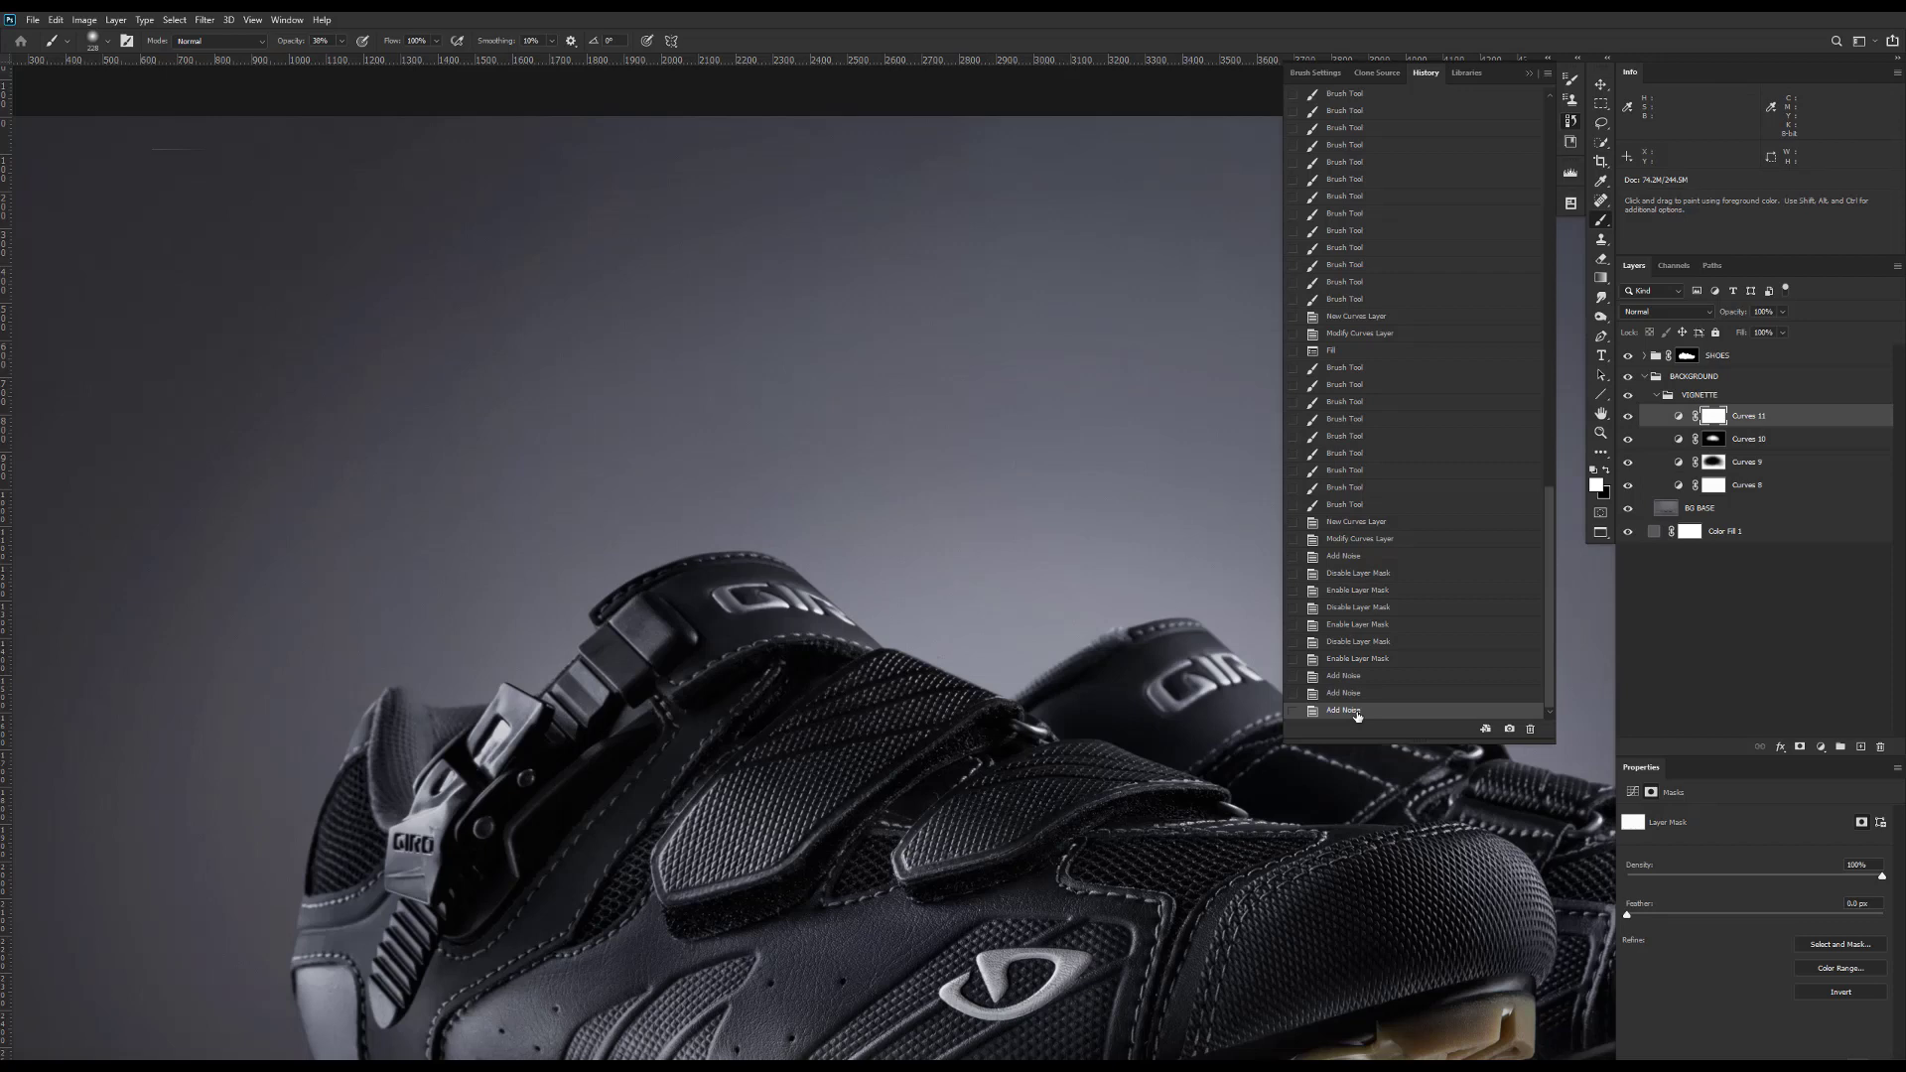
pyautogui.click(1385, 659)
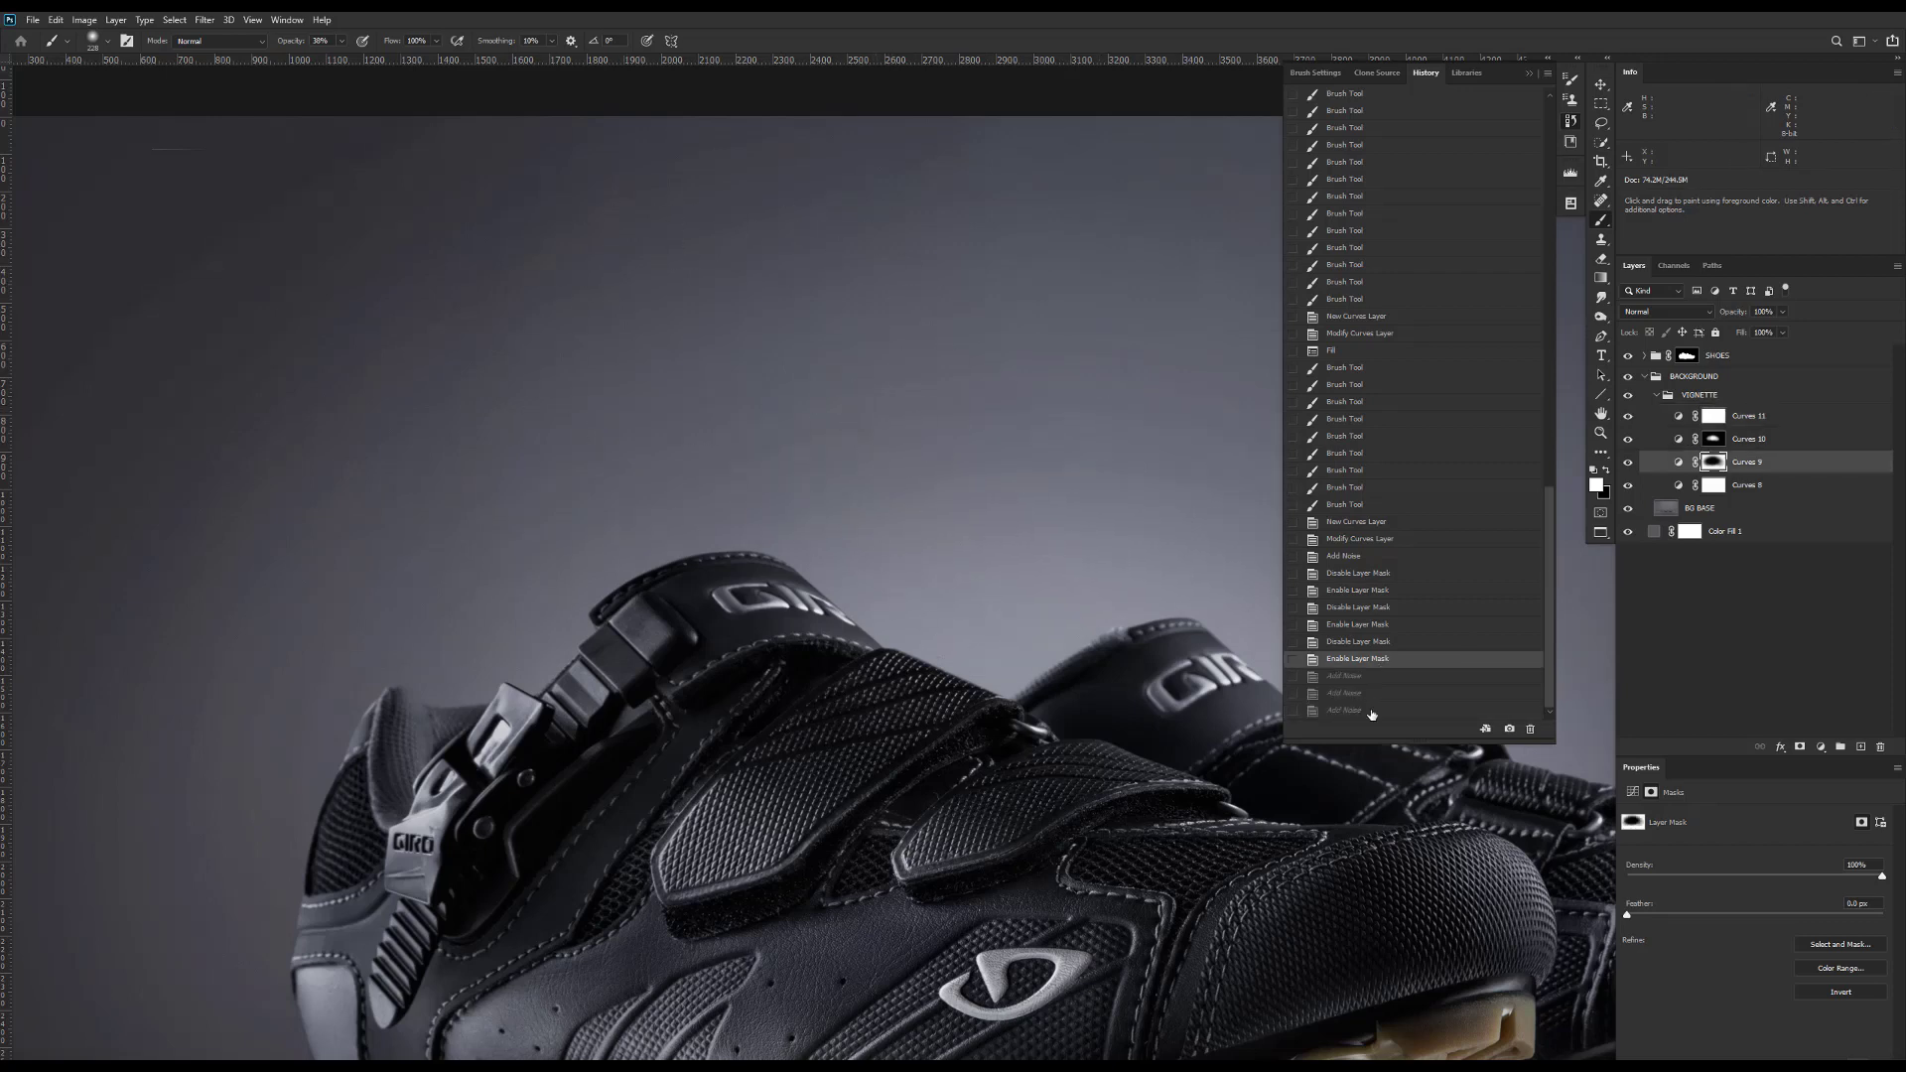
pyautogui.click(1371, 711)
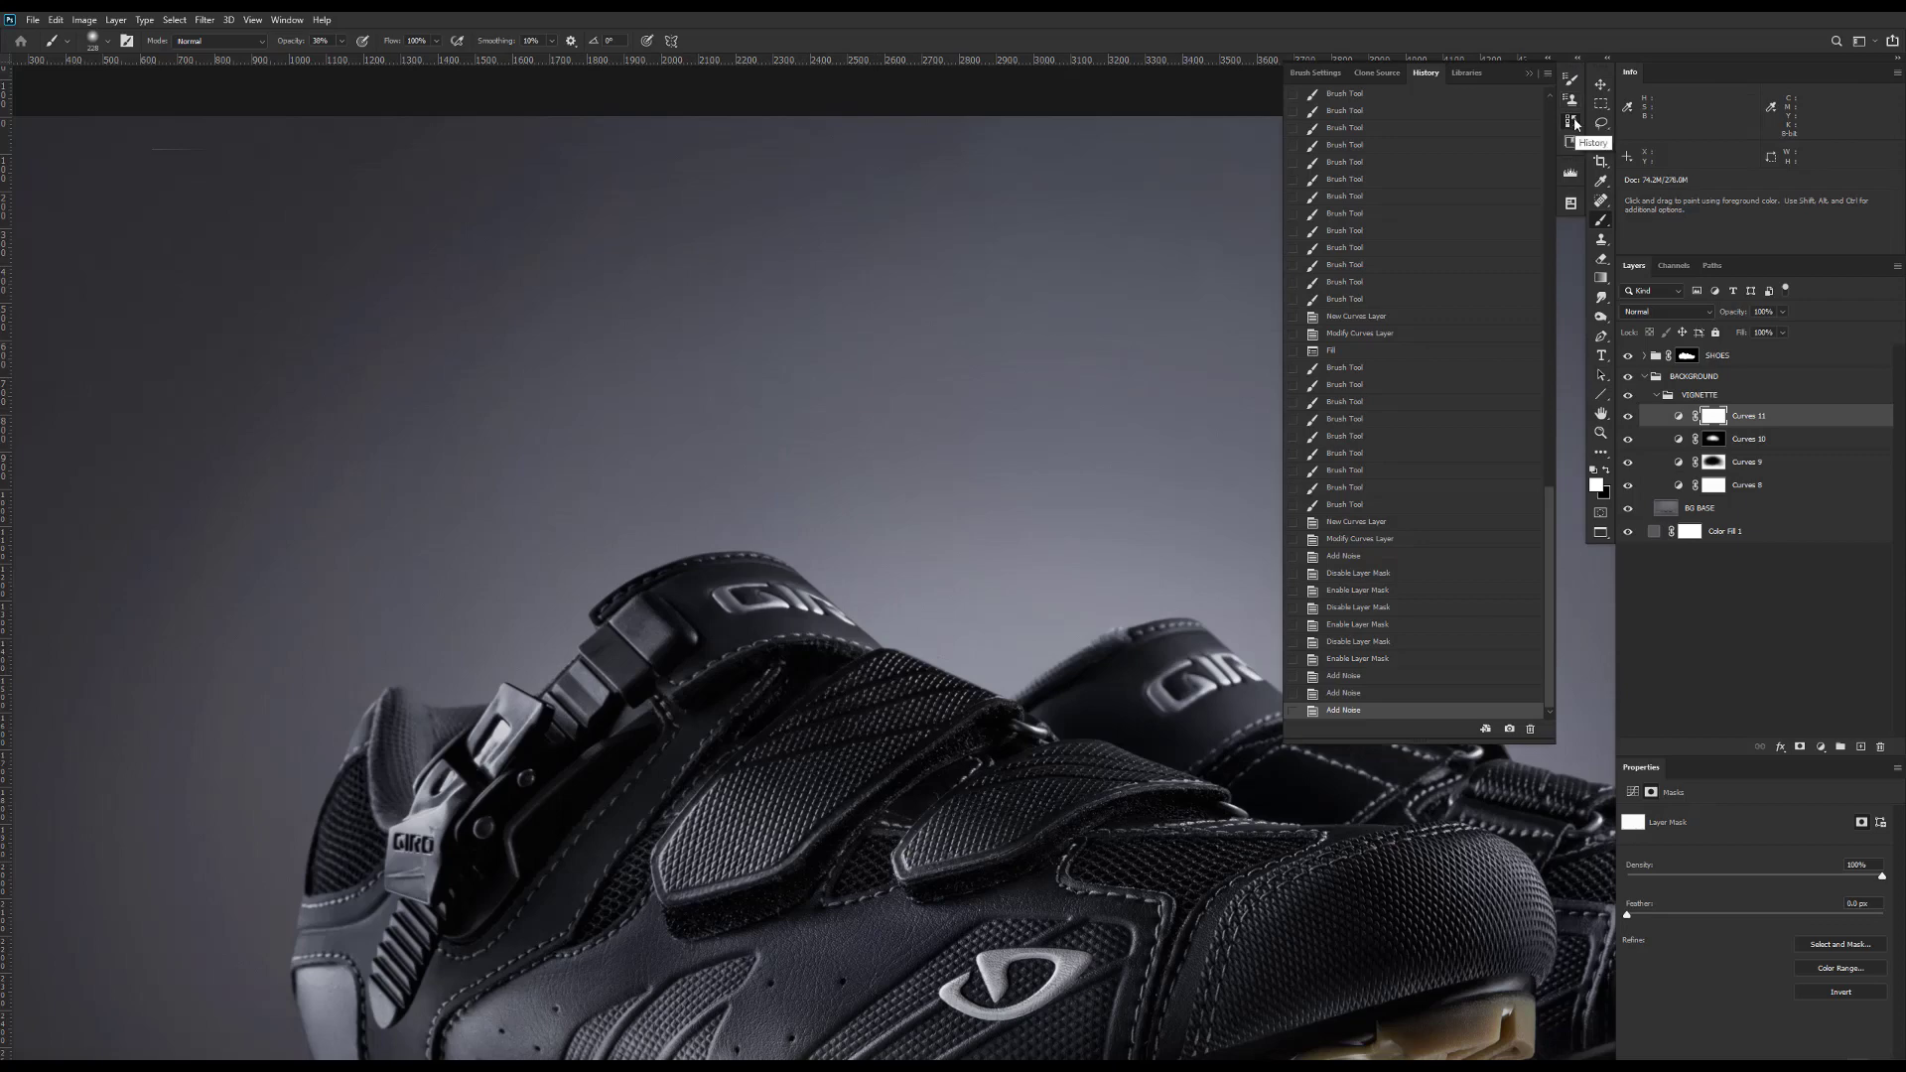
pyautogui.click(1572, 123)
# - Select the Curves 9 layer's mask and examine the noise-treated backdrop gradient above and beside the shoes
pyautogui.moveTo(1228, 650); pyautogui.dragTo(944, 487)
pyautogui.moveTo(1132, 427); pyautogui.dragTo(944, 574)
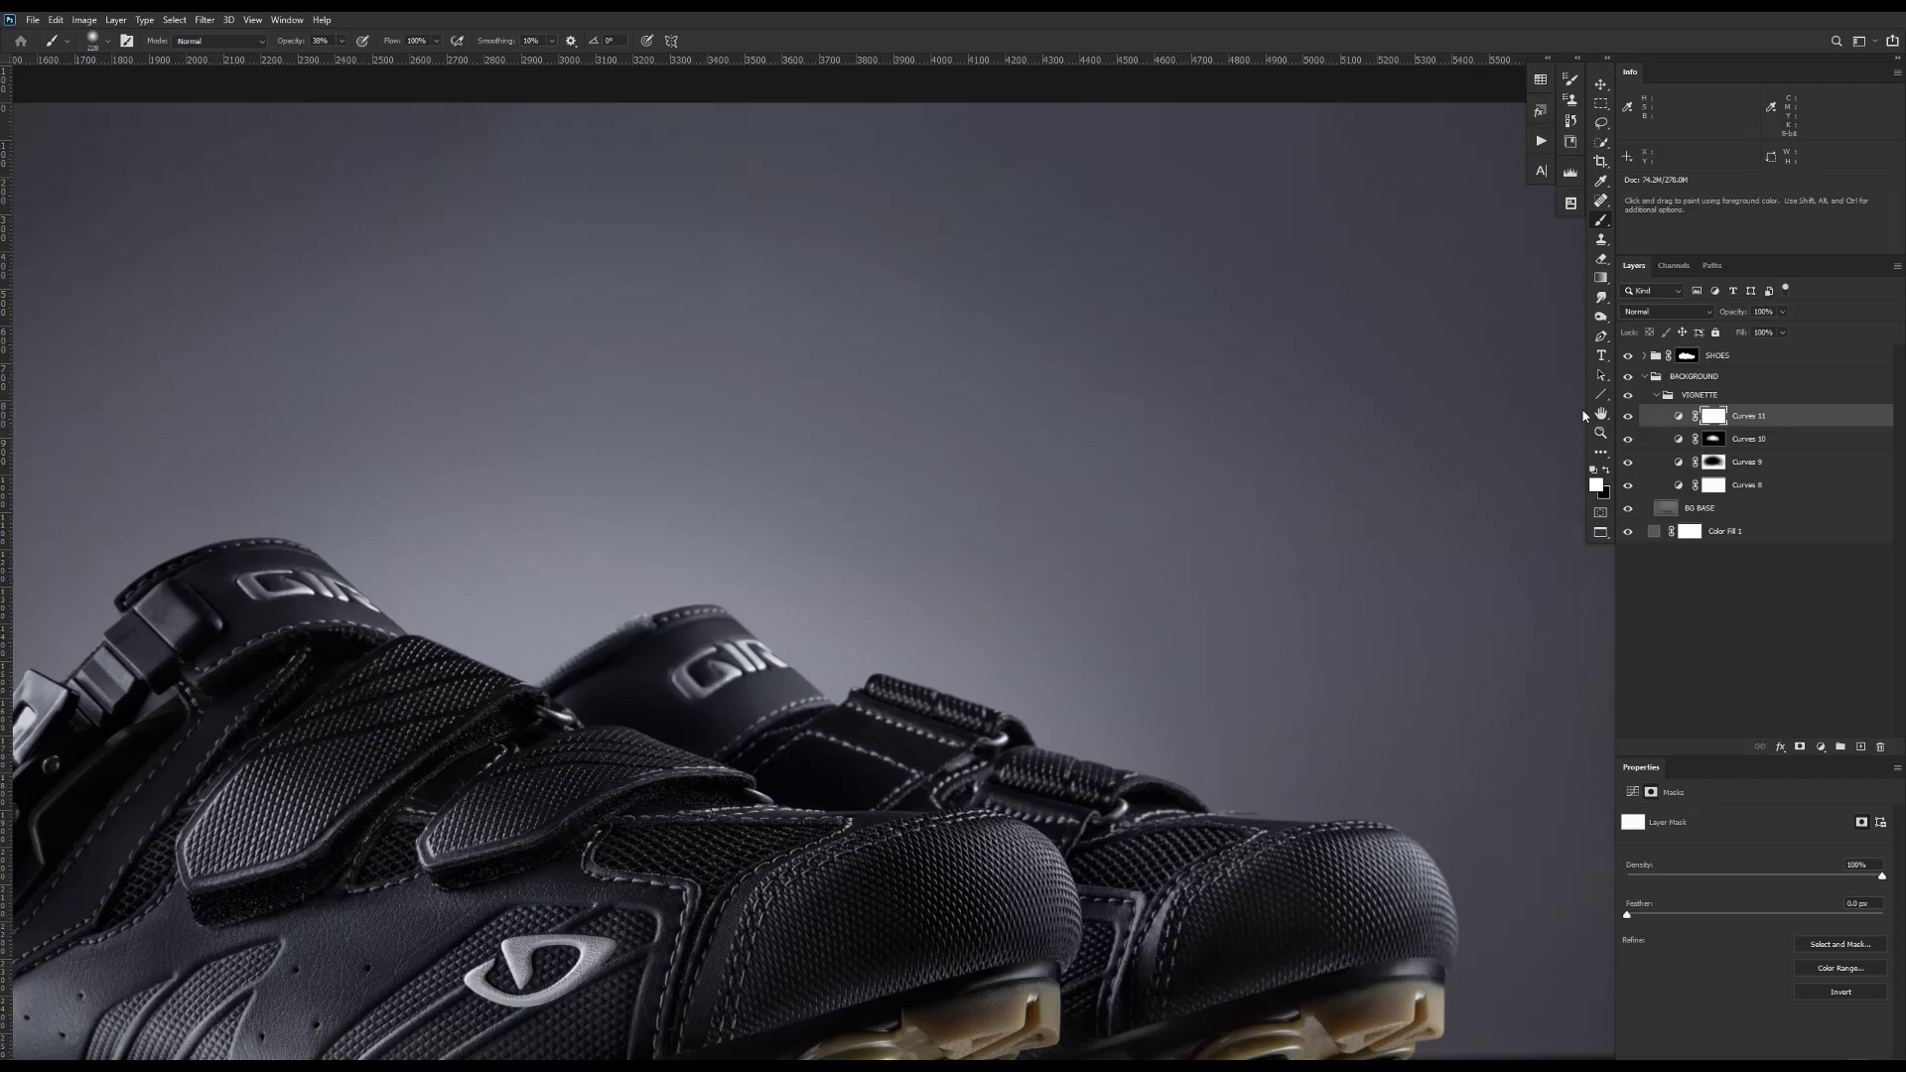
pyautogui.click(1715, 461)
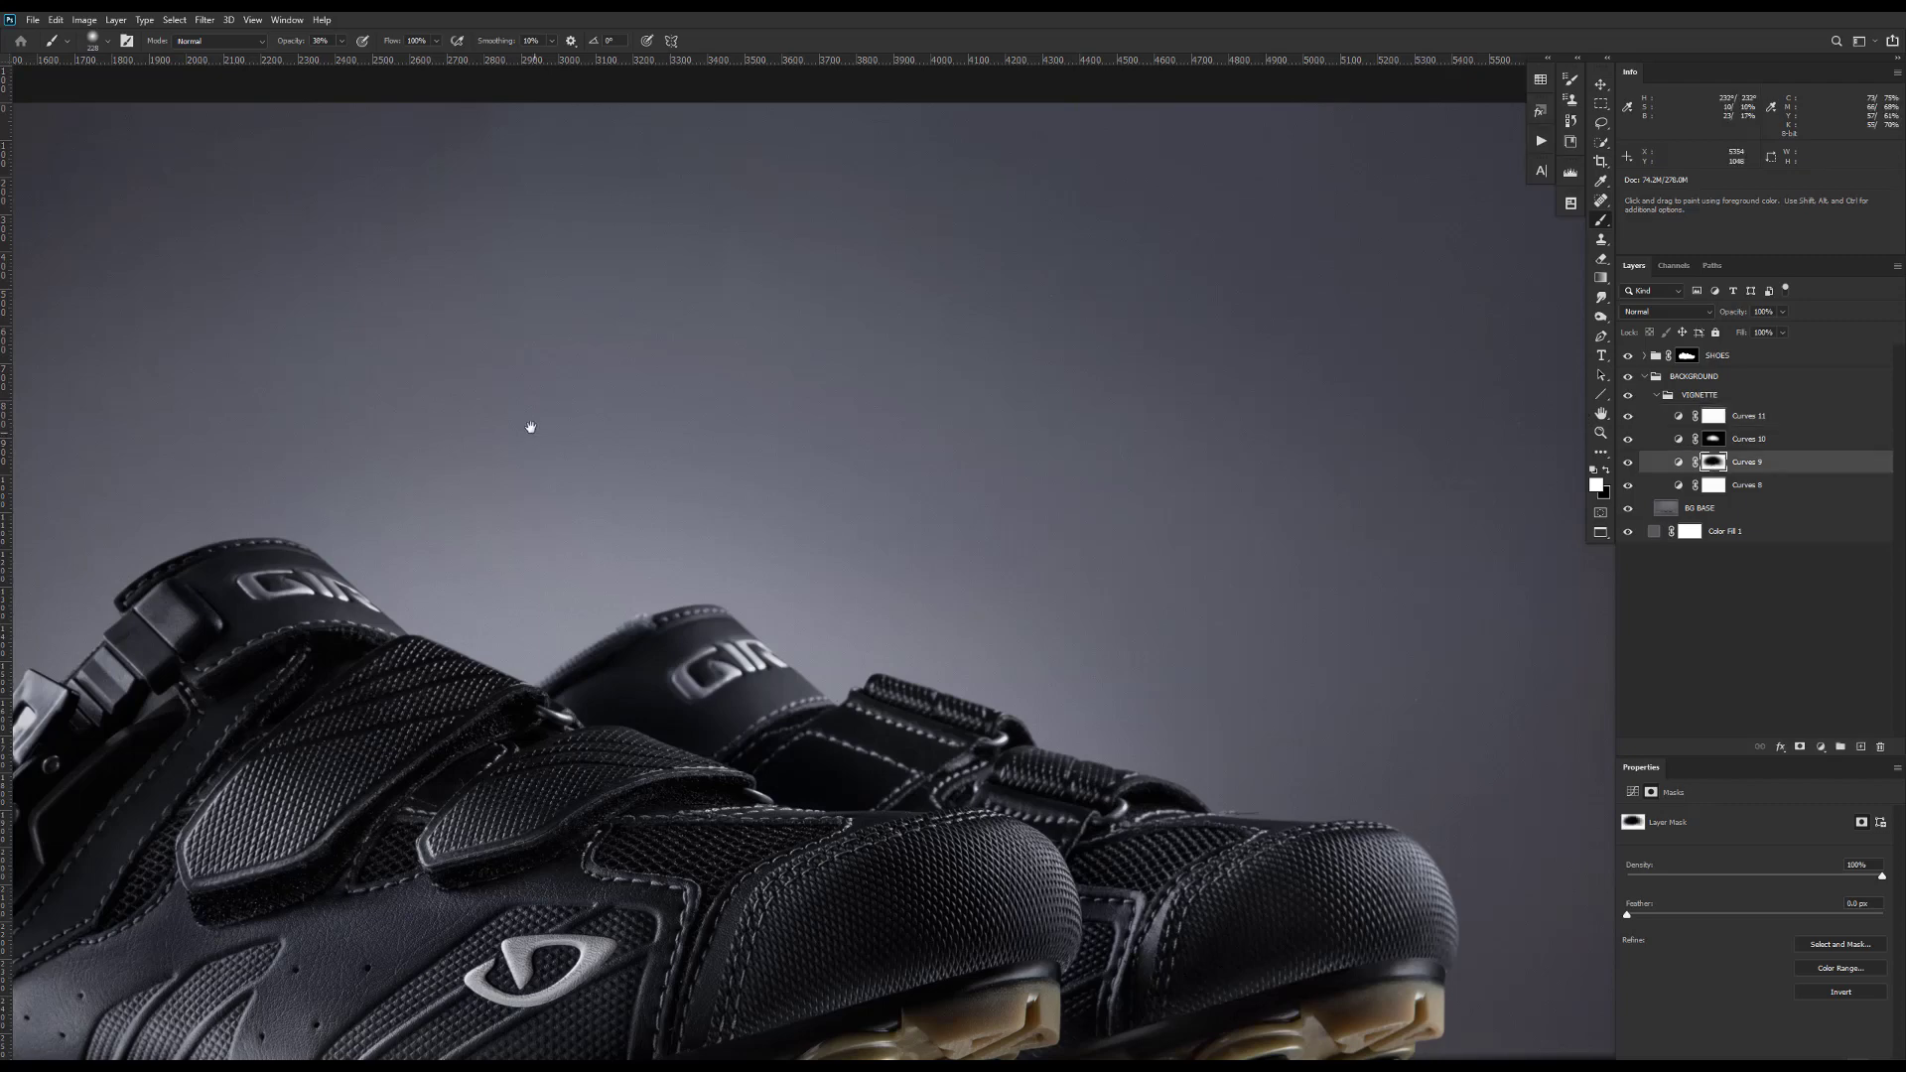
pyautogui.moveTo(532, 426); pyautogui.dragTo(616, 625)
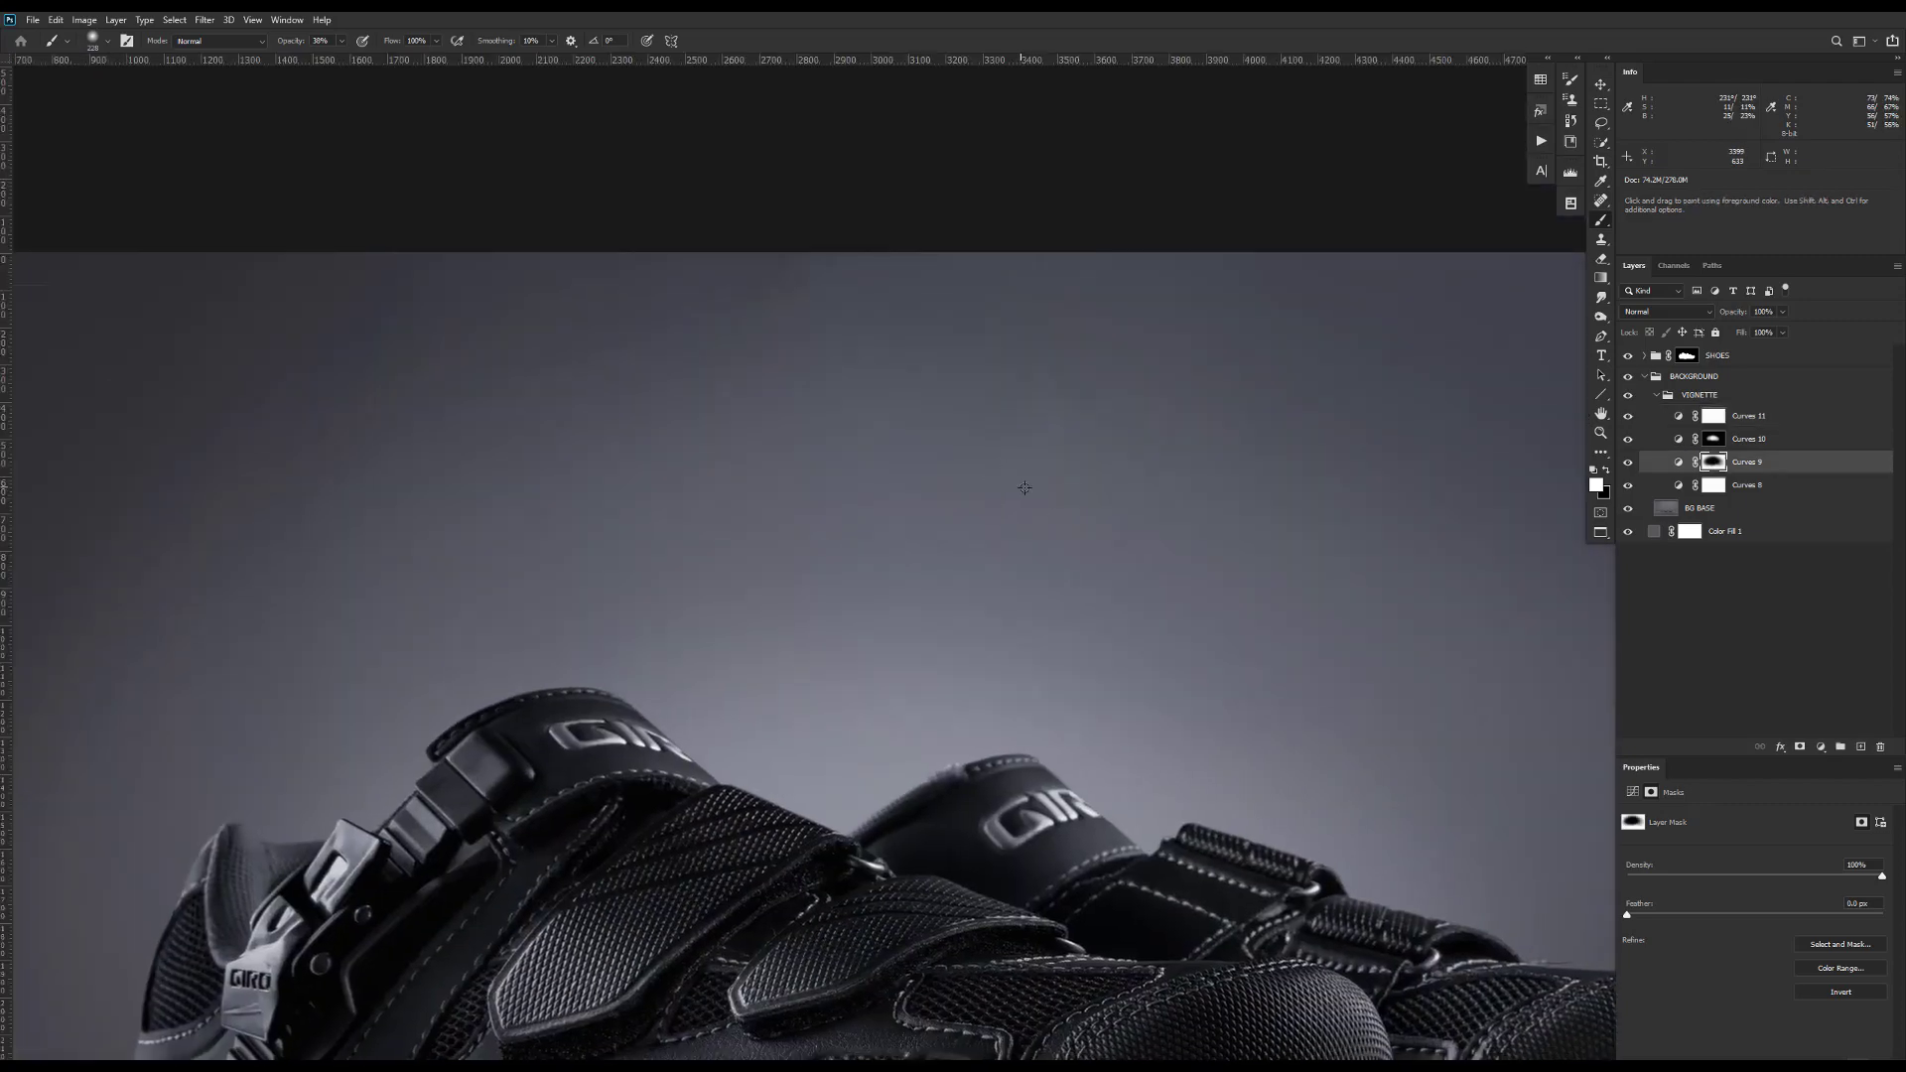